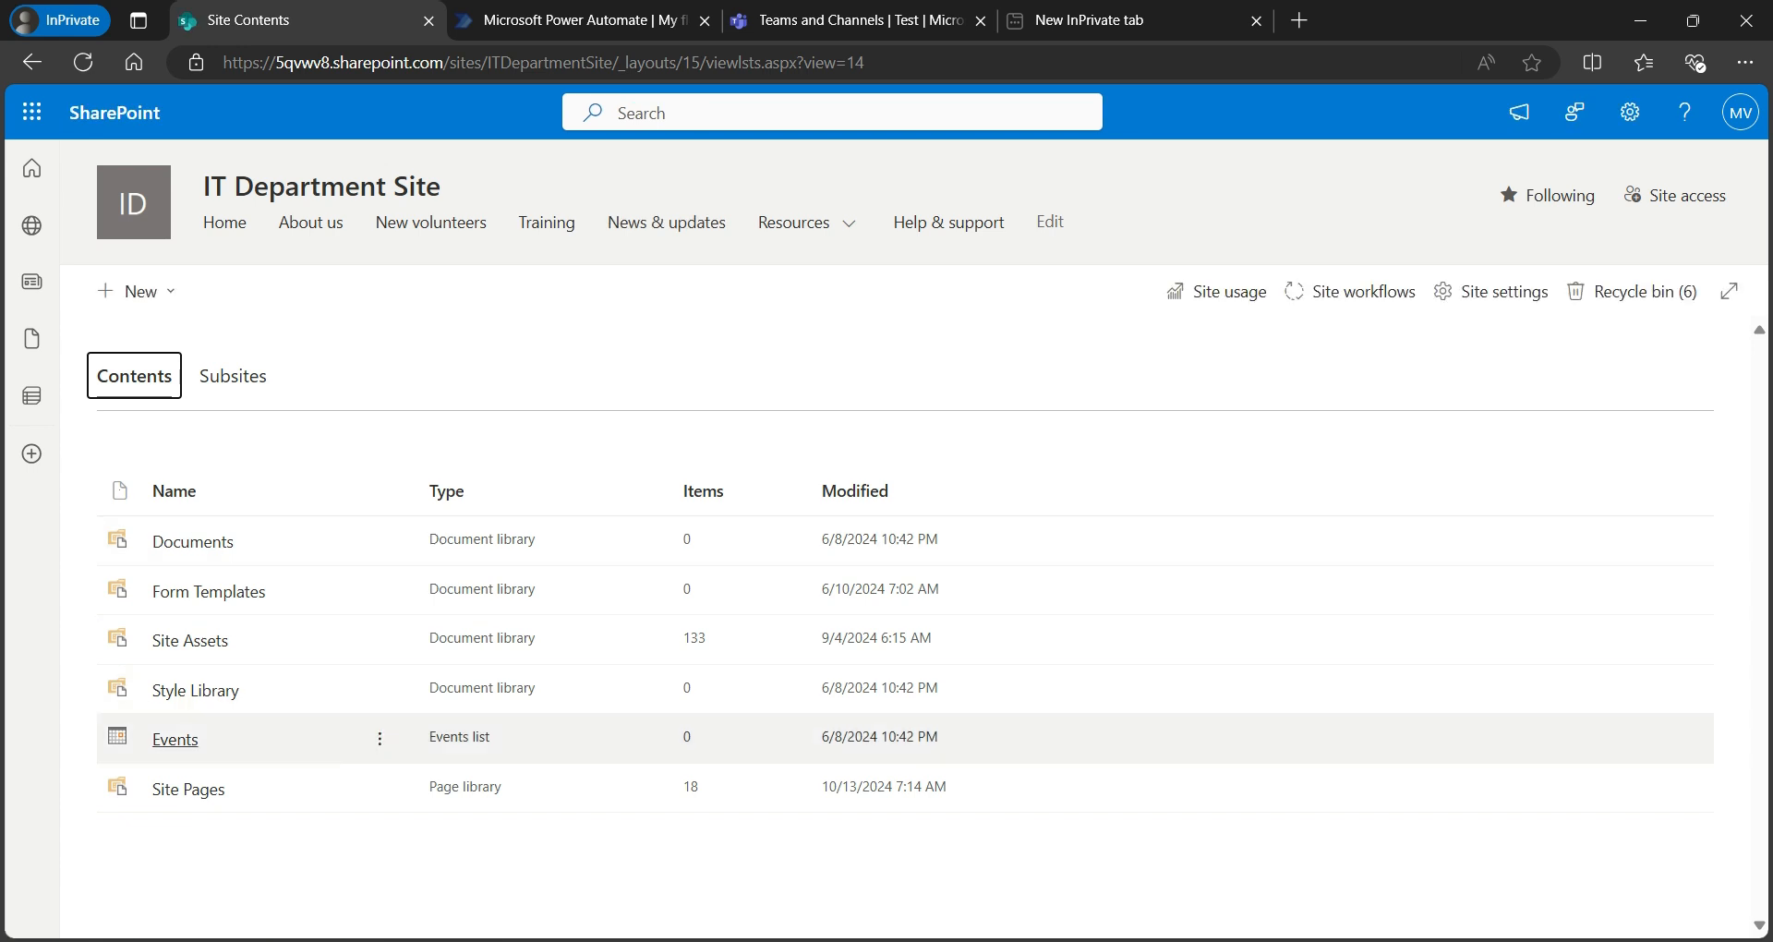
- Open the Site Pages library's Versioning settings through its full library settings page
{"action": "left_click", "coordinate": [189, 791]}
{"action": "left_click", "coordinate": [1470, 336]}
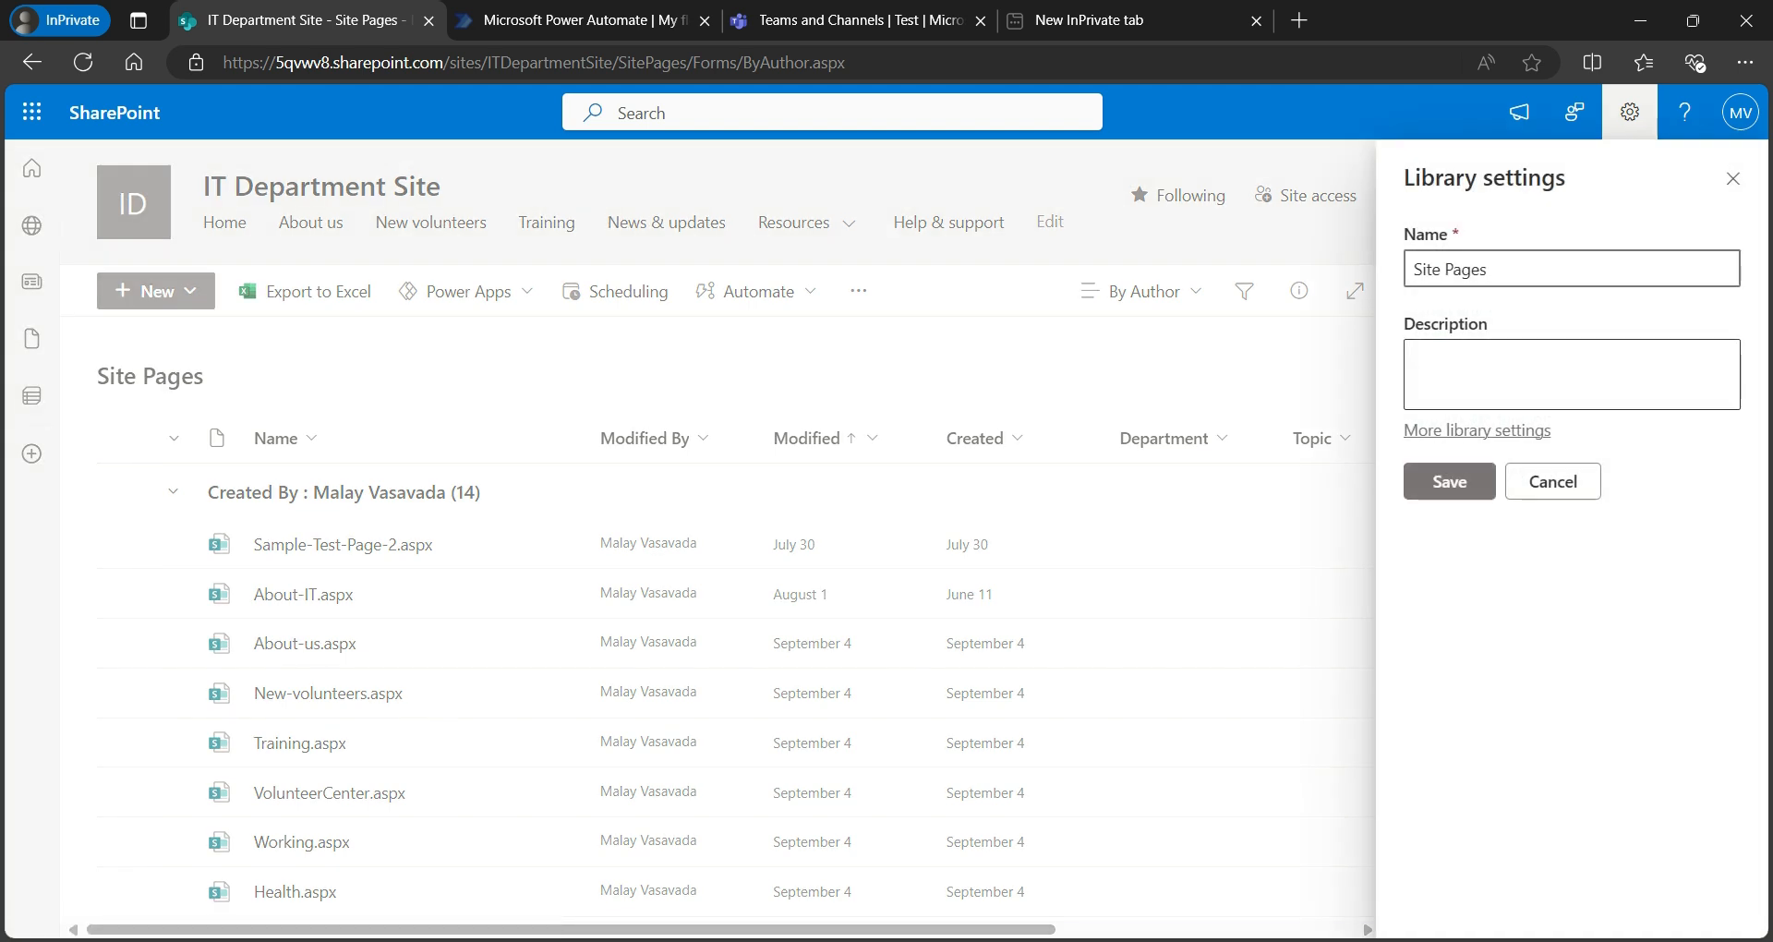
{"action": "left_click", "coordinate": [1477, 430]}
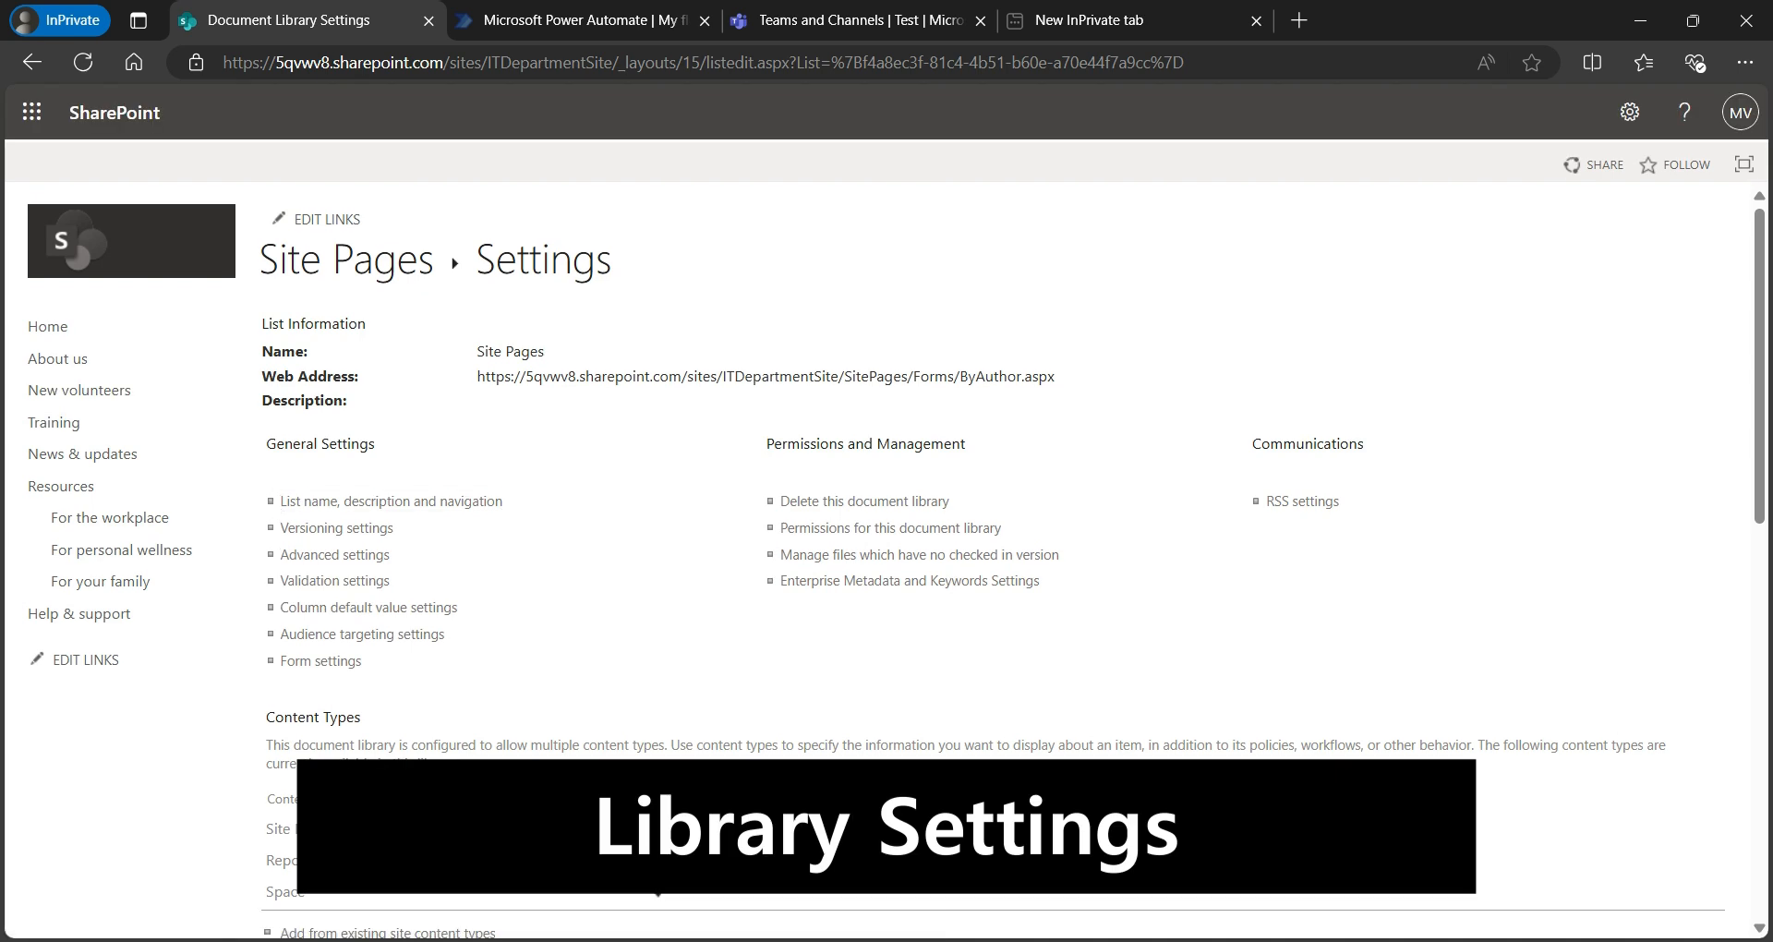
{"action": "left_click", "coordinate": [336, 527]}
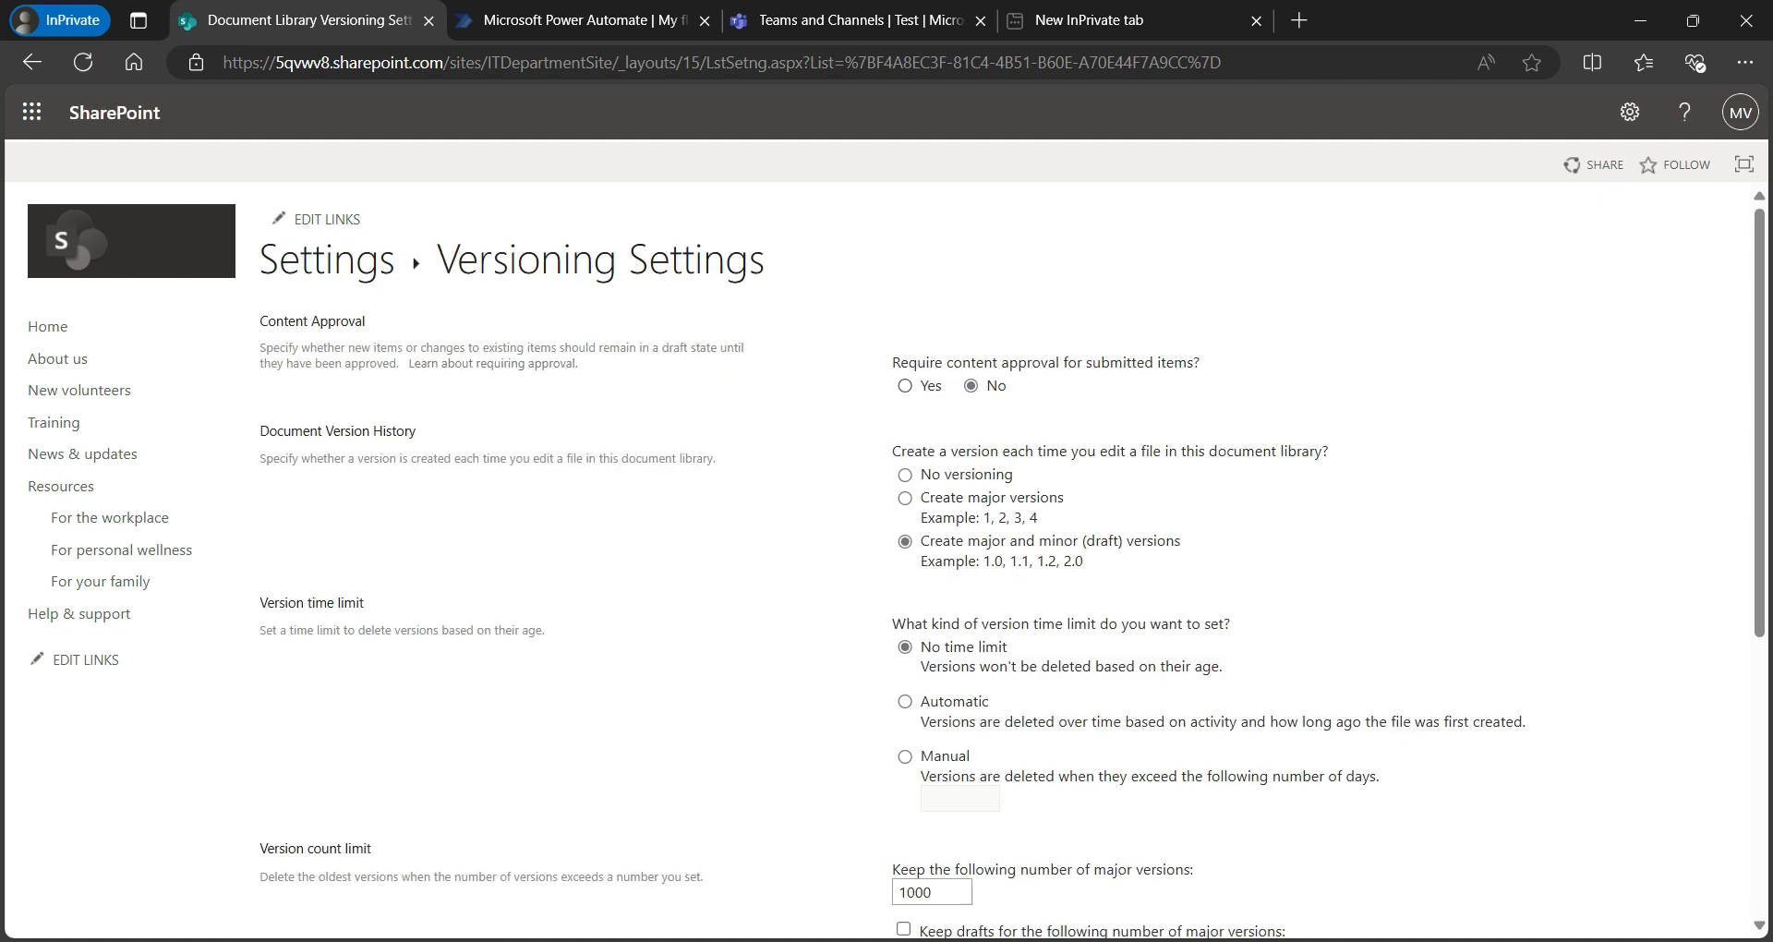
- Require content approval, keep 100 major versions and drafts for 50 major versions, then save
{"action": "left_click", "coordinate": [904, 385]}
{"action": "scroll", "coordinate": [886, 560], "scroll_direction": "down", "scroll_amount": 2}
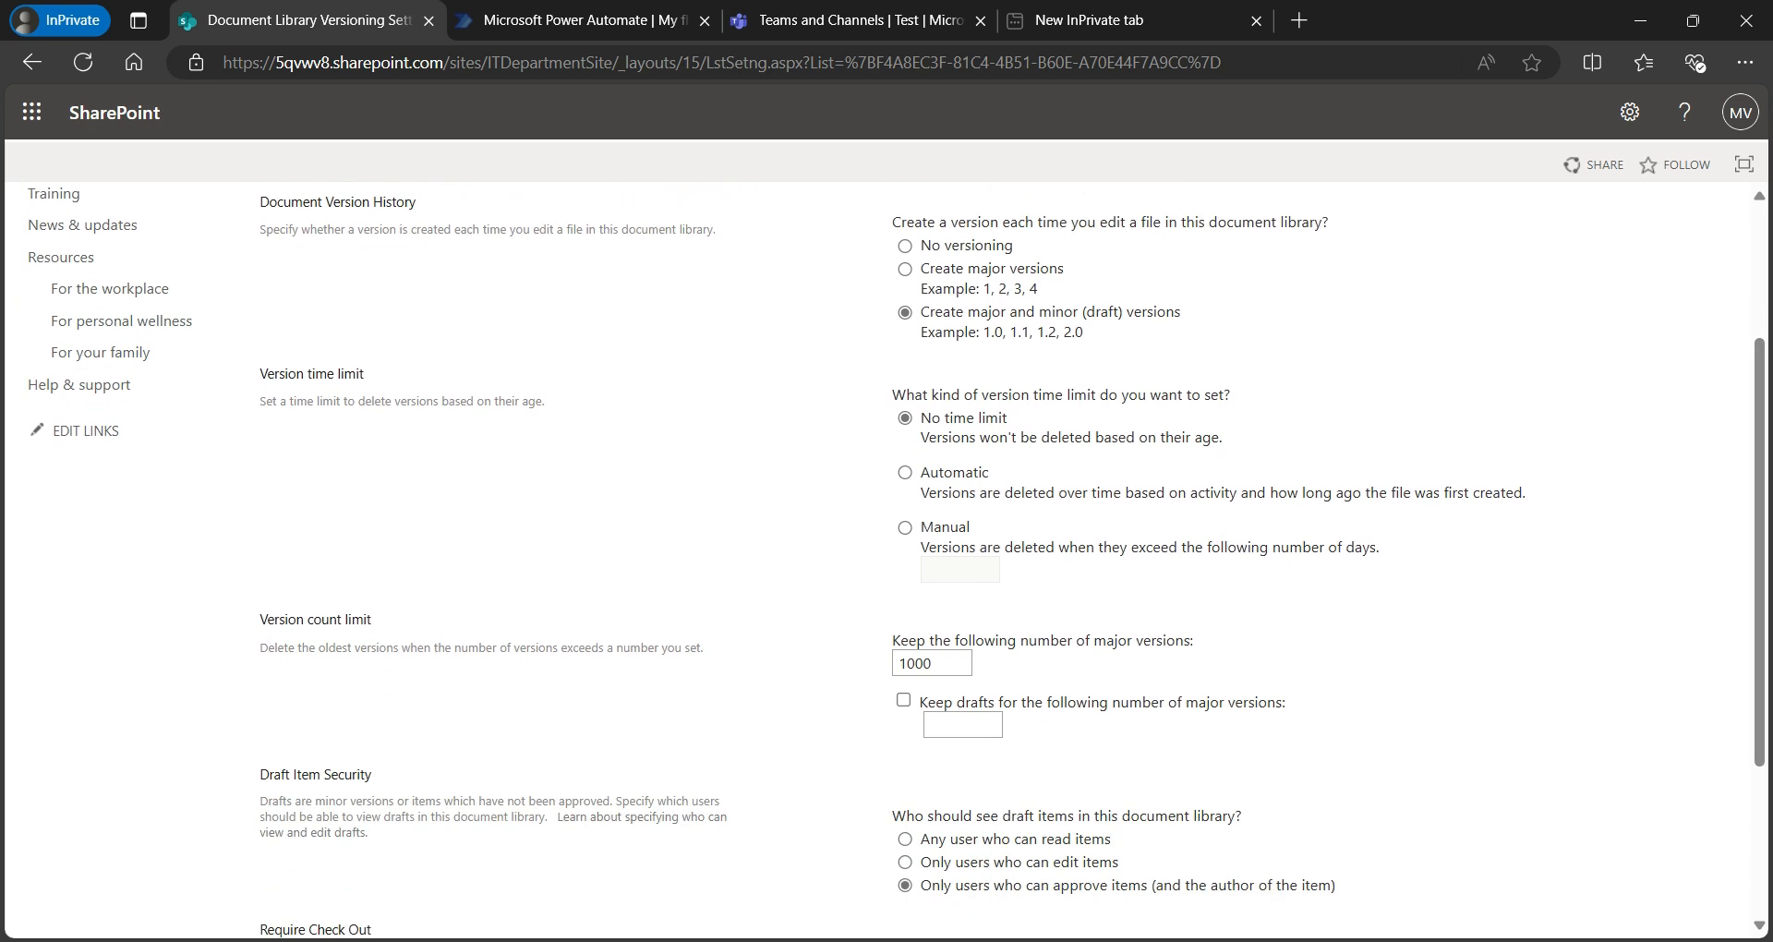
{"action": "double_click", "coordinate": [931, 663]}
{"action": "type", "text": "100"}
{"action": "left_click", "coordinate": [962, 724]}
{"action": "left_click", "coordinate": [1099, 736]}
{"action": "left_click", "coordinate": [903, 699]}
{"action": "left_click", "coordinate": [962, 724]}
{"action": "type", "text": "50"}
{"action": "scroll", "coordinate": [886, 560], "scroll_direction": "down", "scroll_amount": 3}
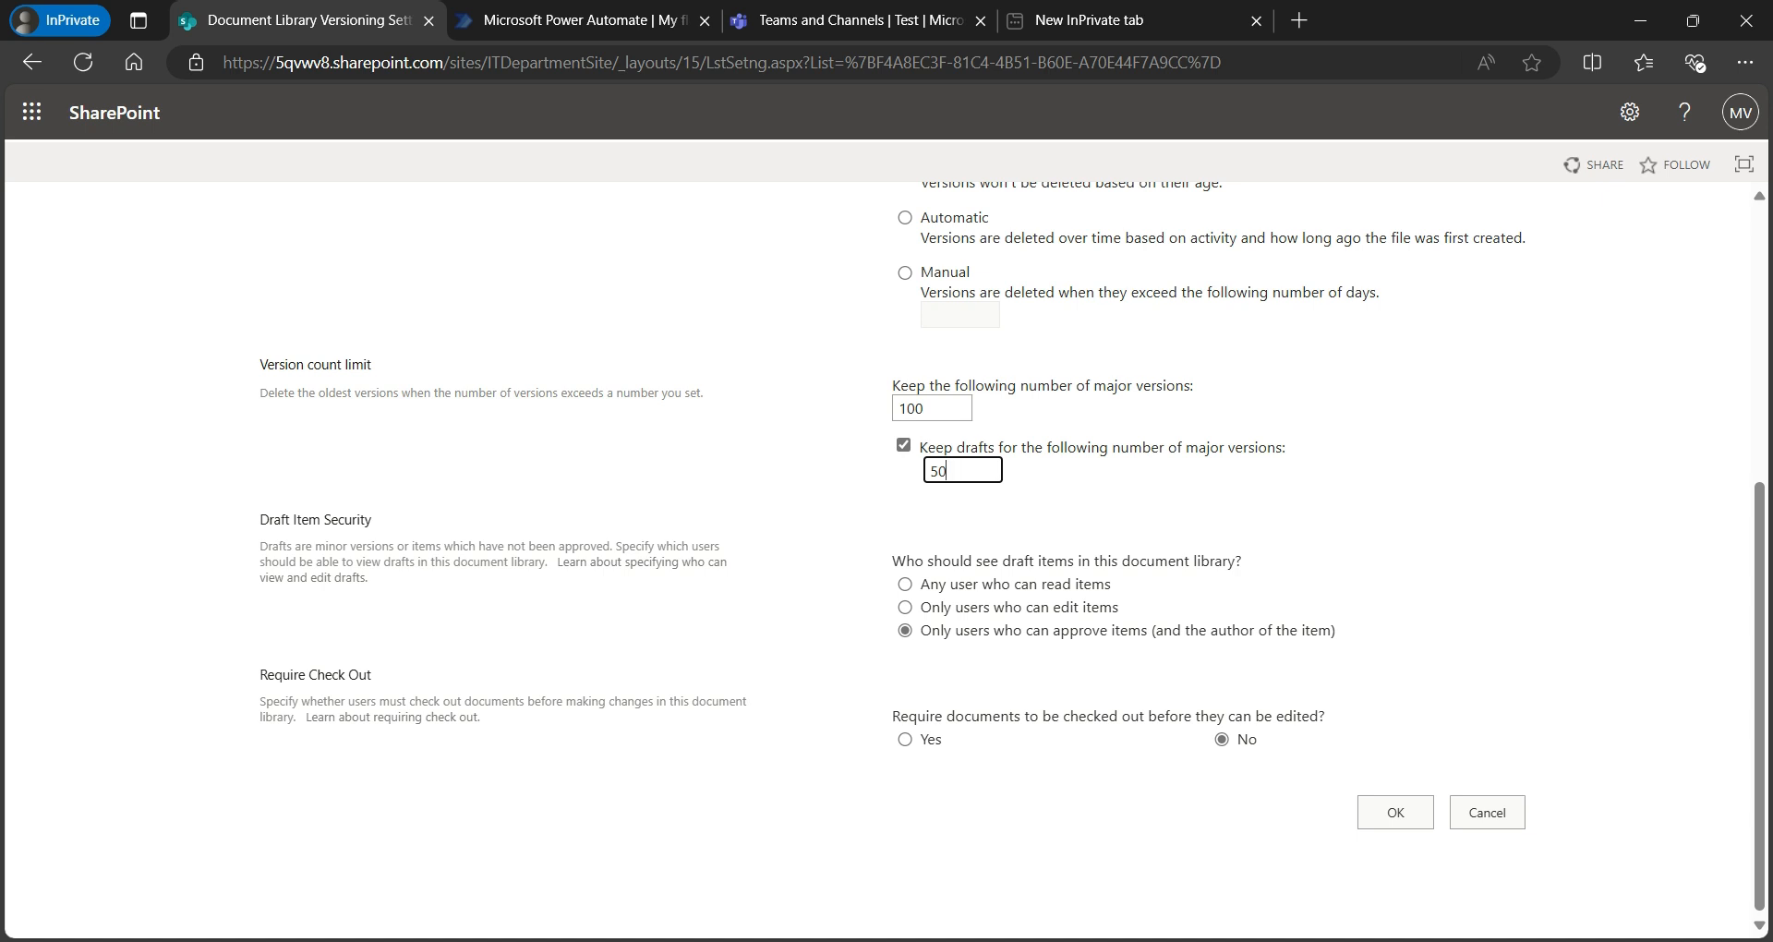
{"action": "left_click", "coordinate": [1395, 812]}
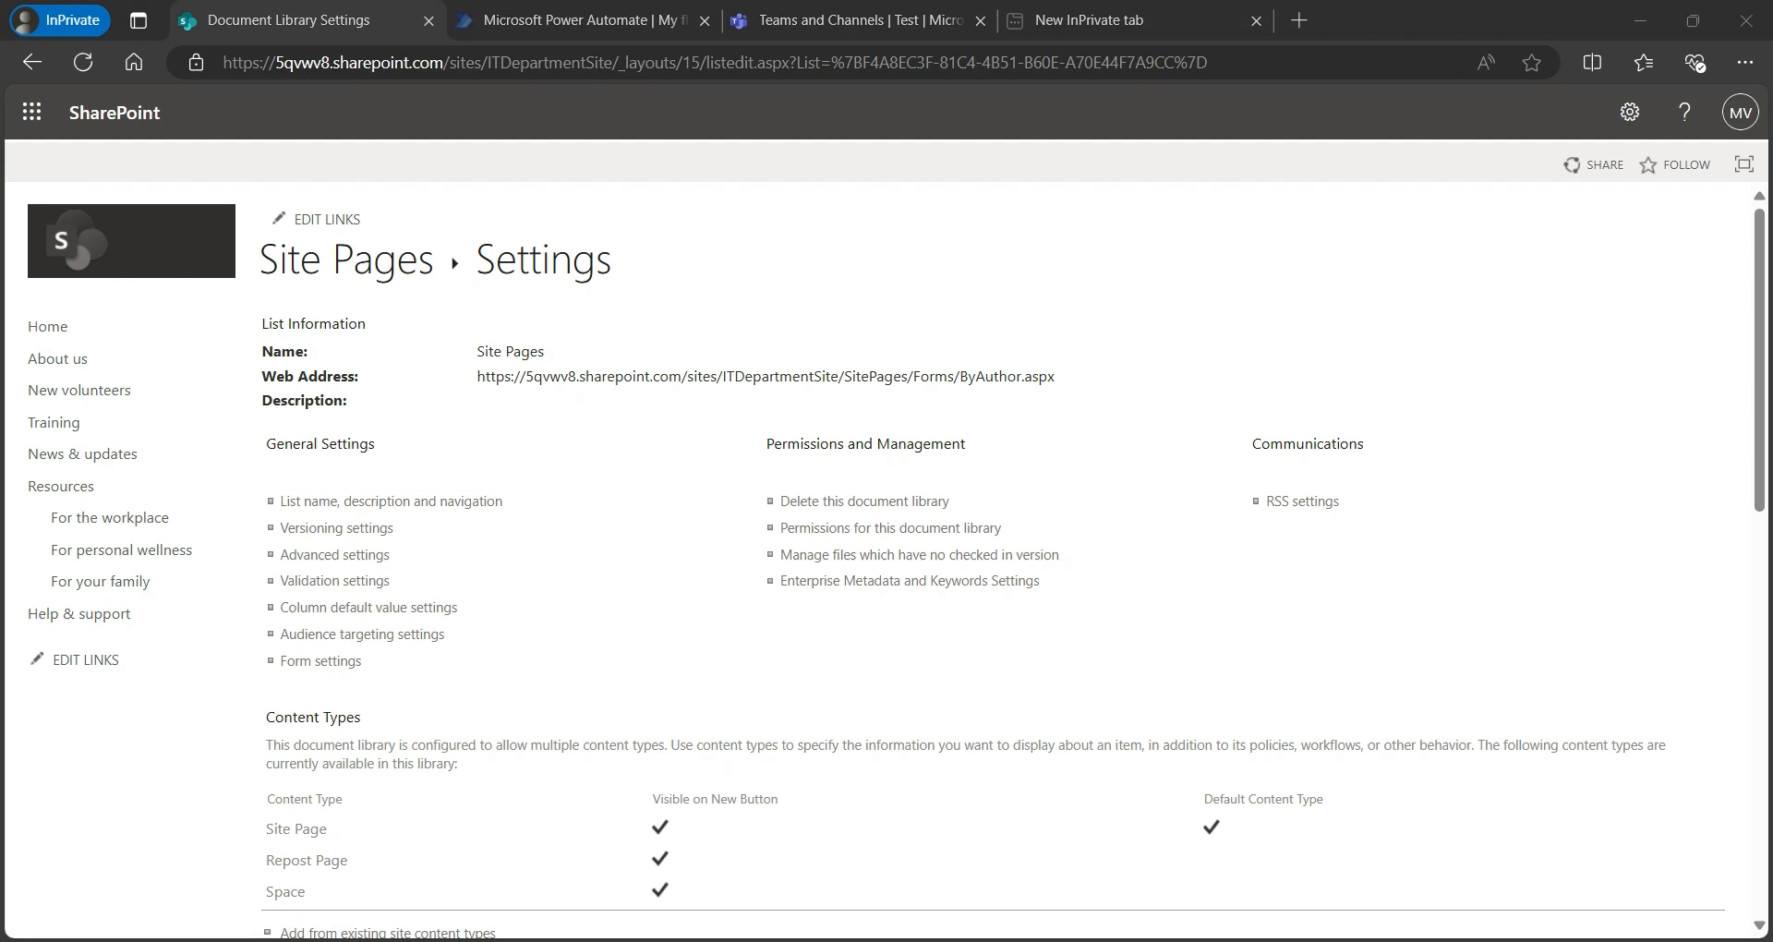
- Go back to the Site Pages library, where all 14 pages now show Approved status
{"action": "left_click", "coordinate": [890, 527]}
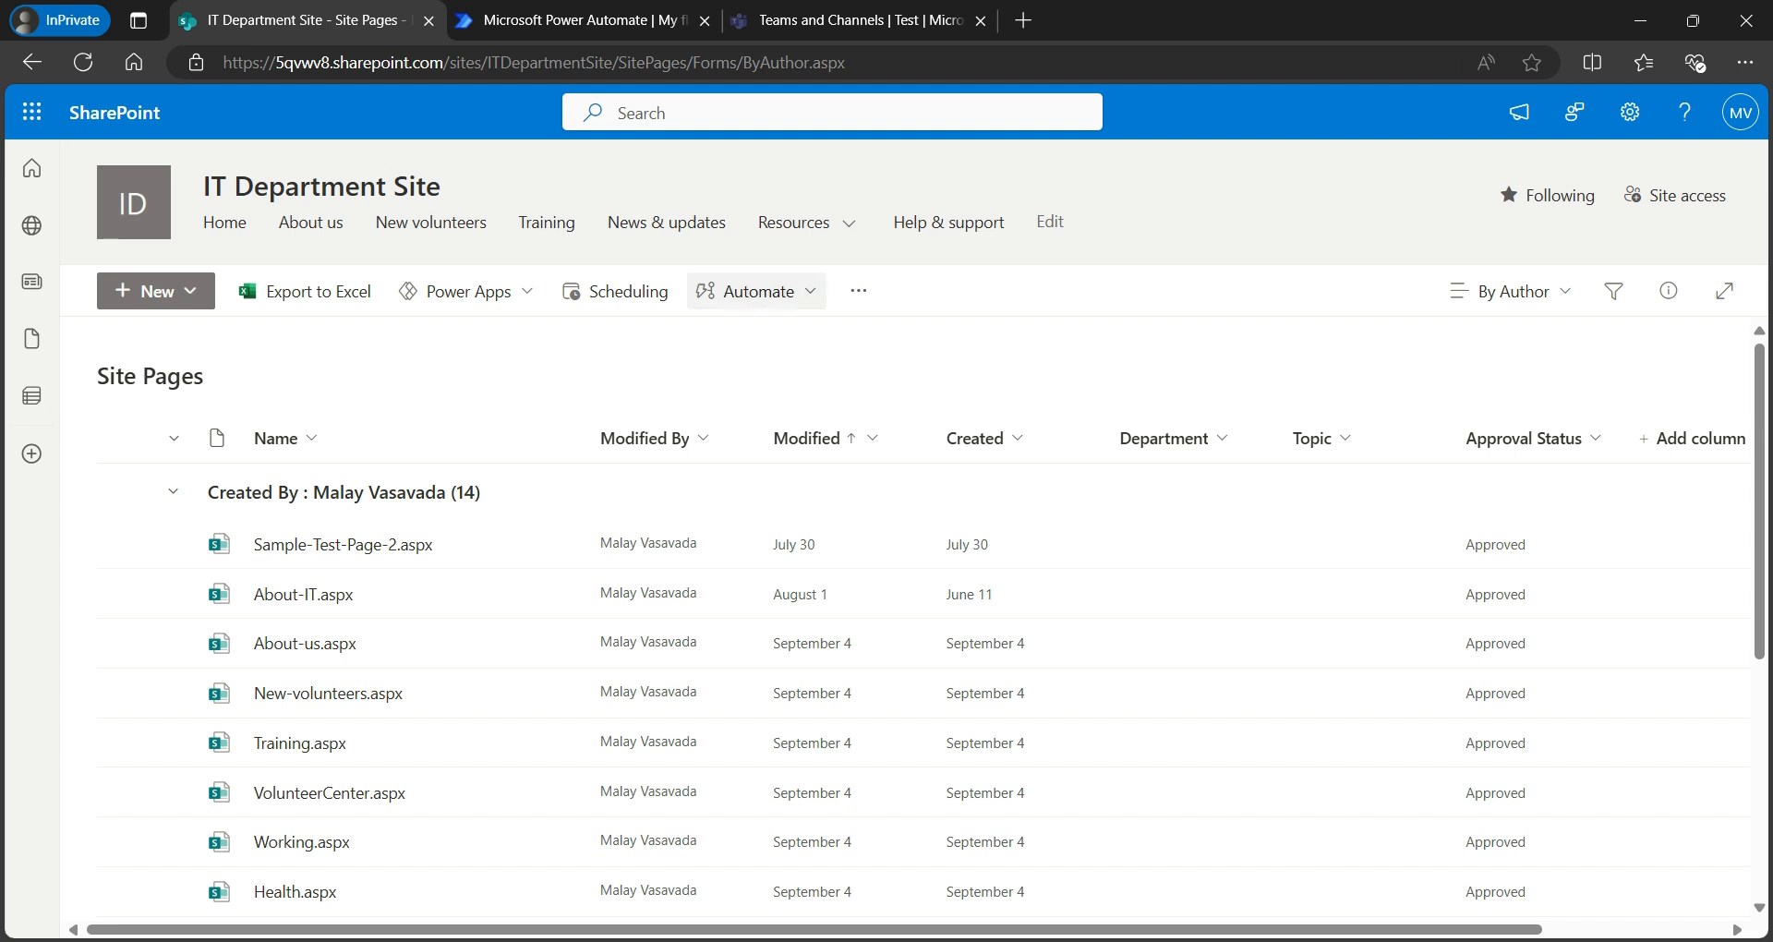
- Begin a page approval flow from Automate > Power Automate with Approvals, SharePoint and Notifications connections ready
{"action": "left_click", "coordinate": [746, 291]}
{"action": "mouse_move", "coordinate": [783, 337]}
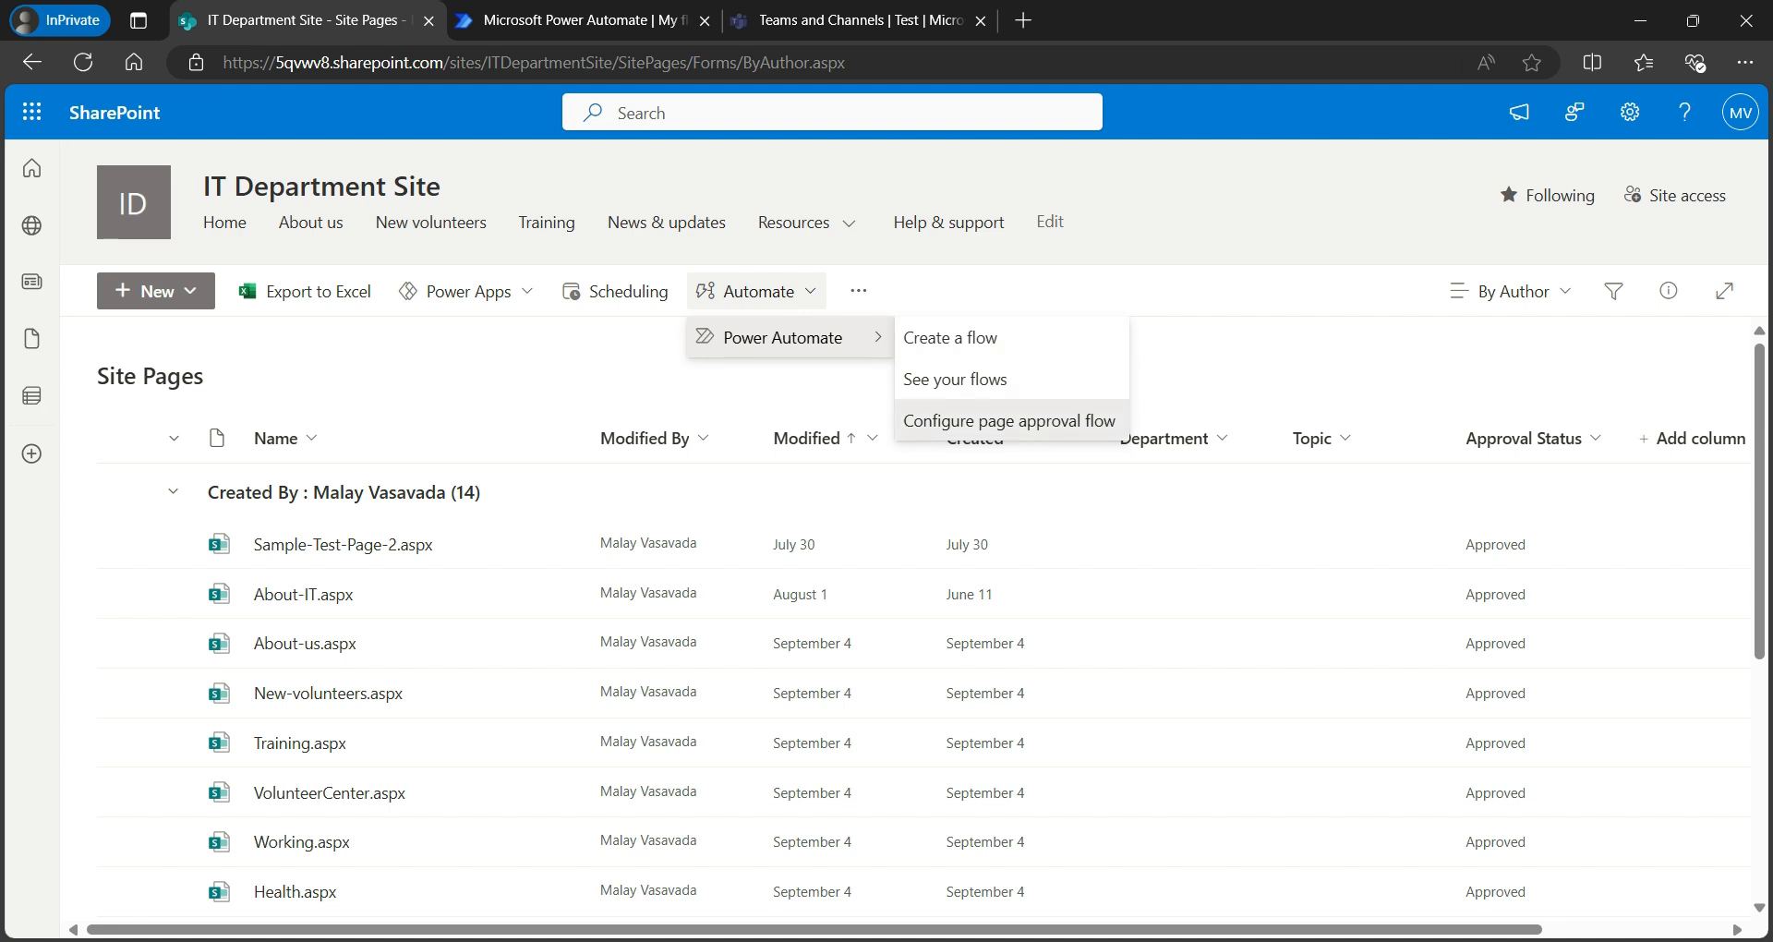
{"action": "left_click", "coordinate": [1008, 420]}
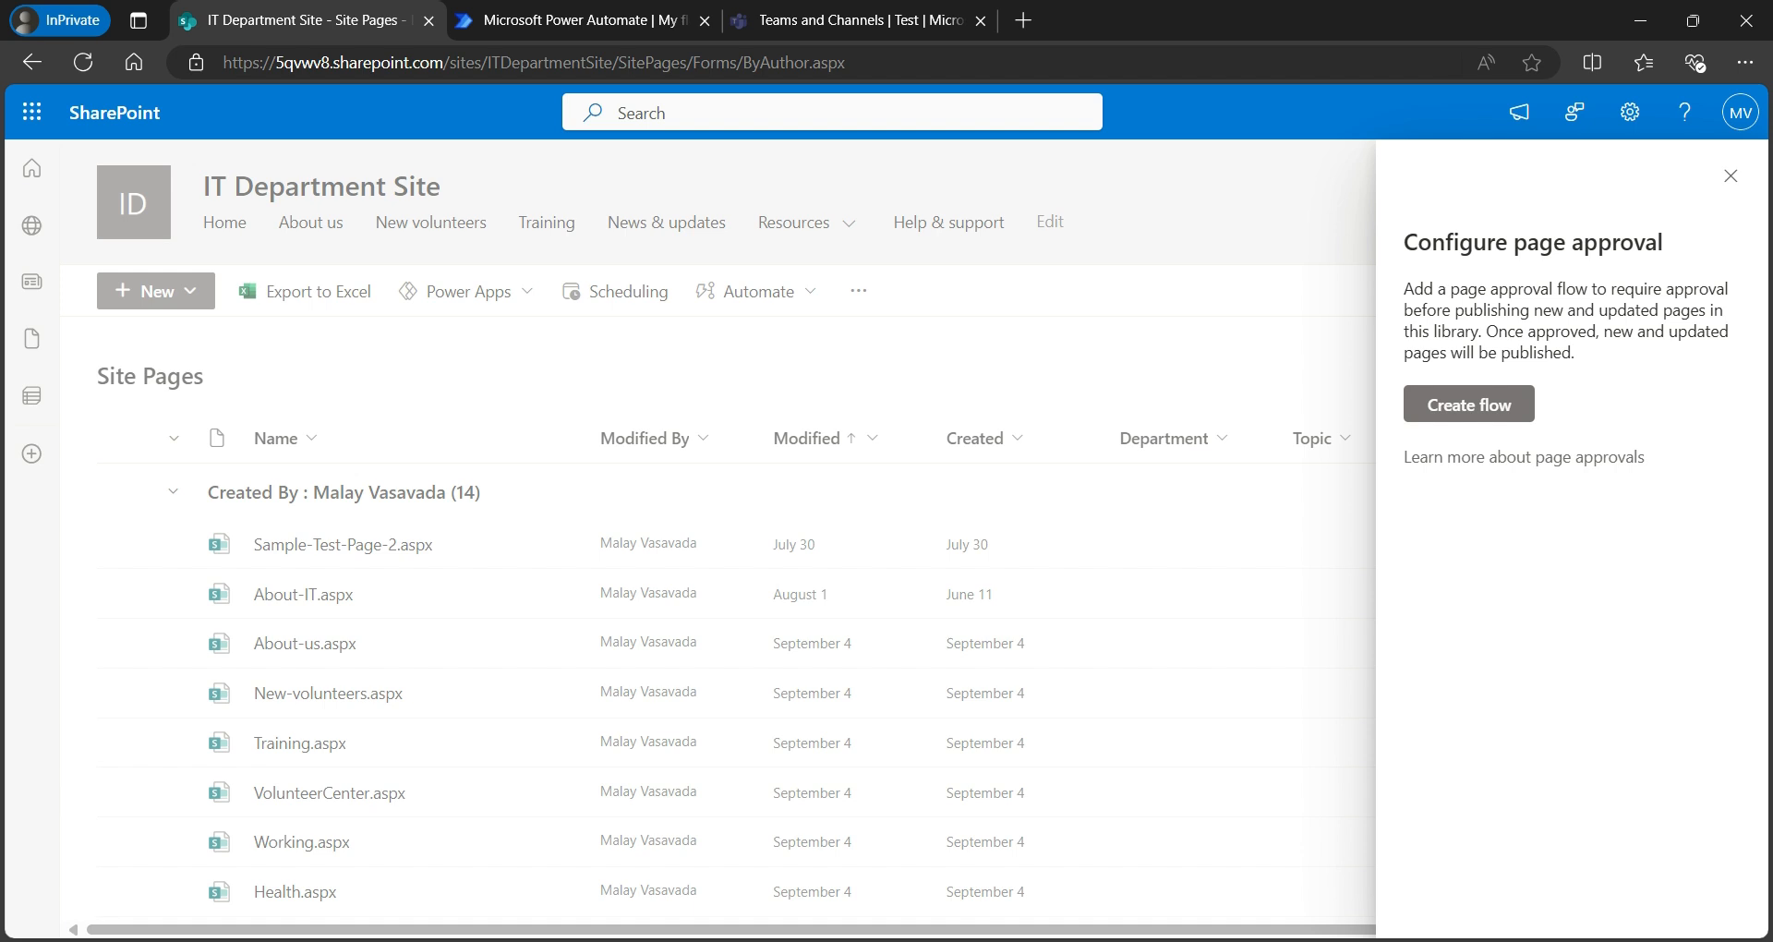
{"action": "left_click", "coordinate": [1468, 403]}
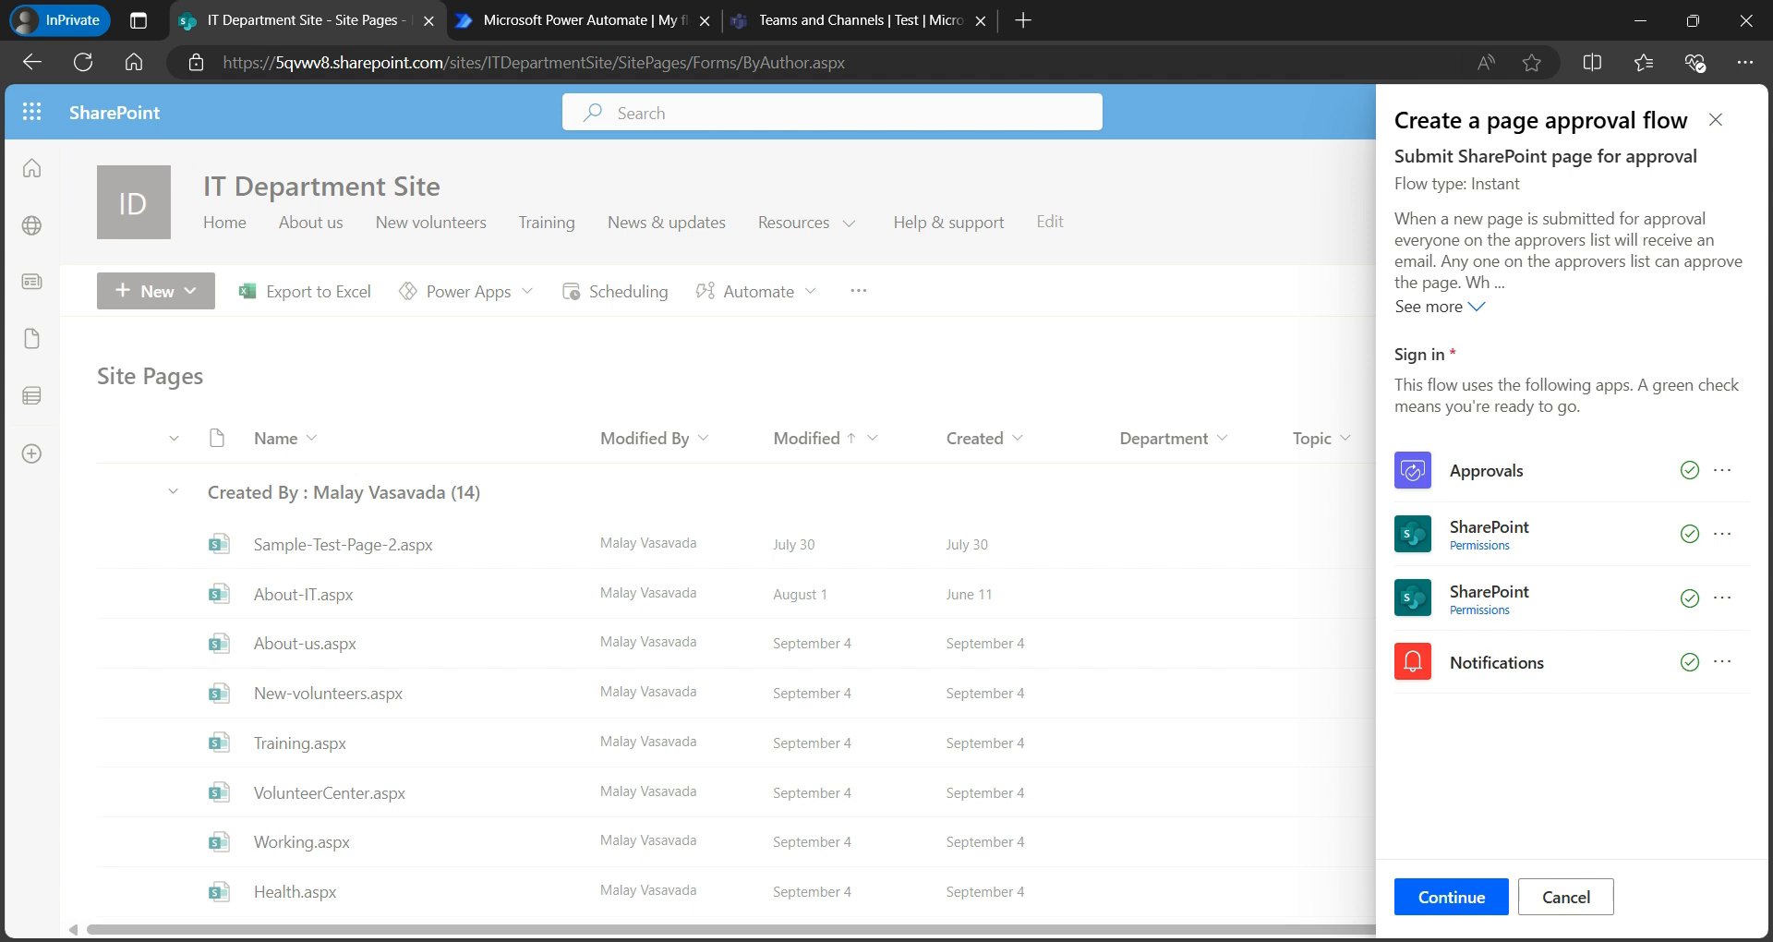
- Continue past the connections and name the flow 'IT Department Sit Page Approval Cloud Flow'
{"action": "left_click", "coordinate": [1452, 897]}
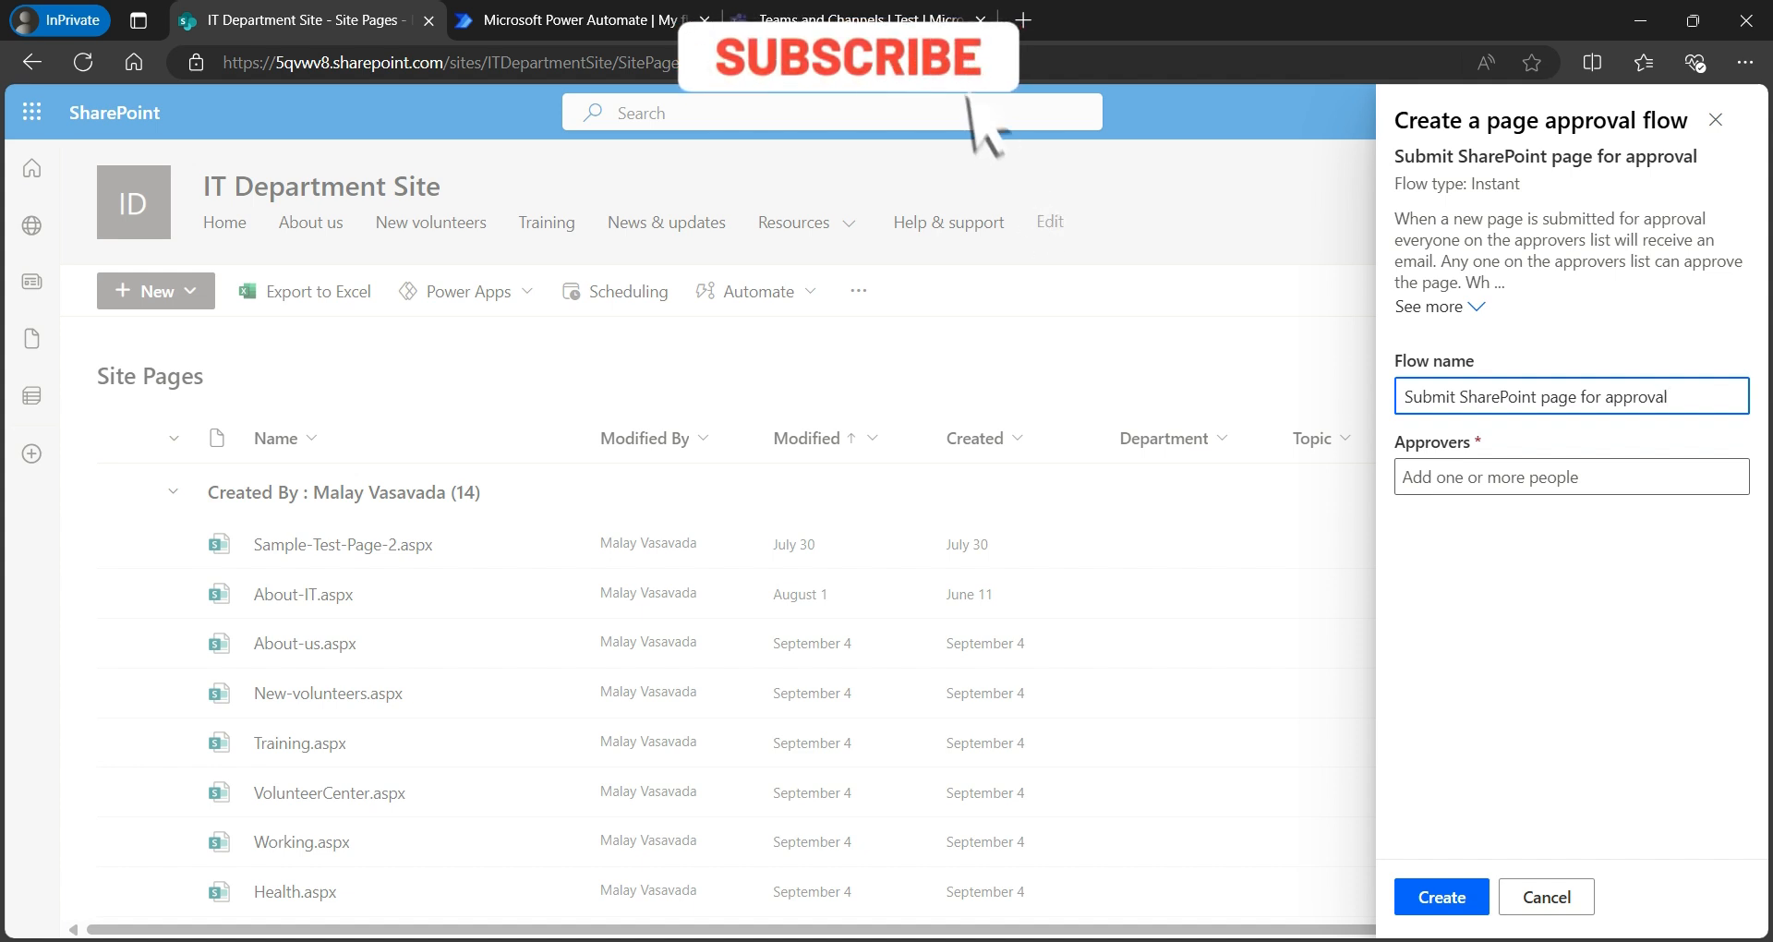
{"action": "left_click_drag", "start_coordinate": [1673, 397], "coordinate": [1485, 397]}
{"action": "key", "text": "ctrl+a"}
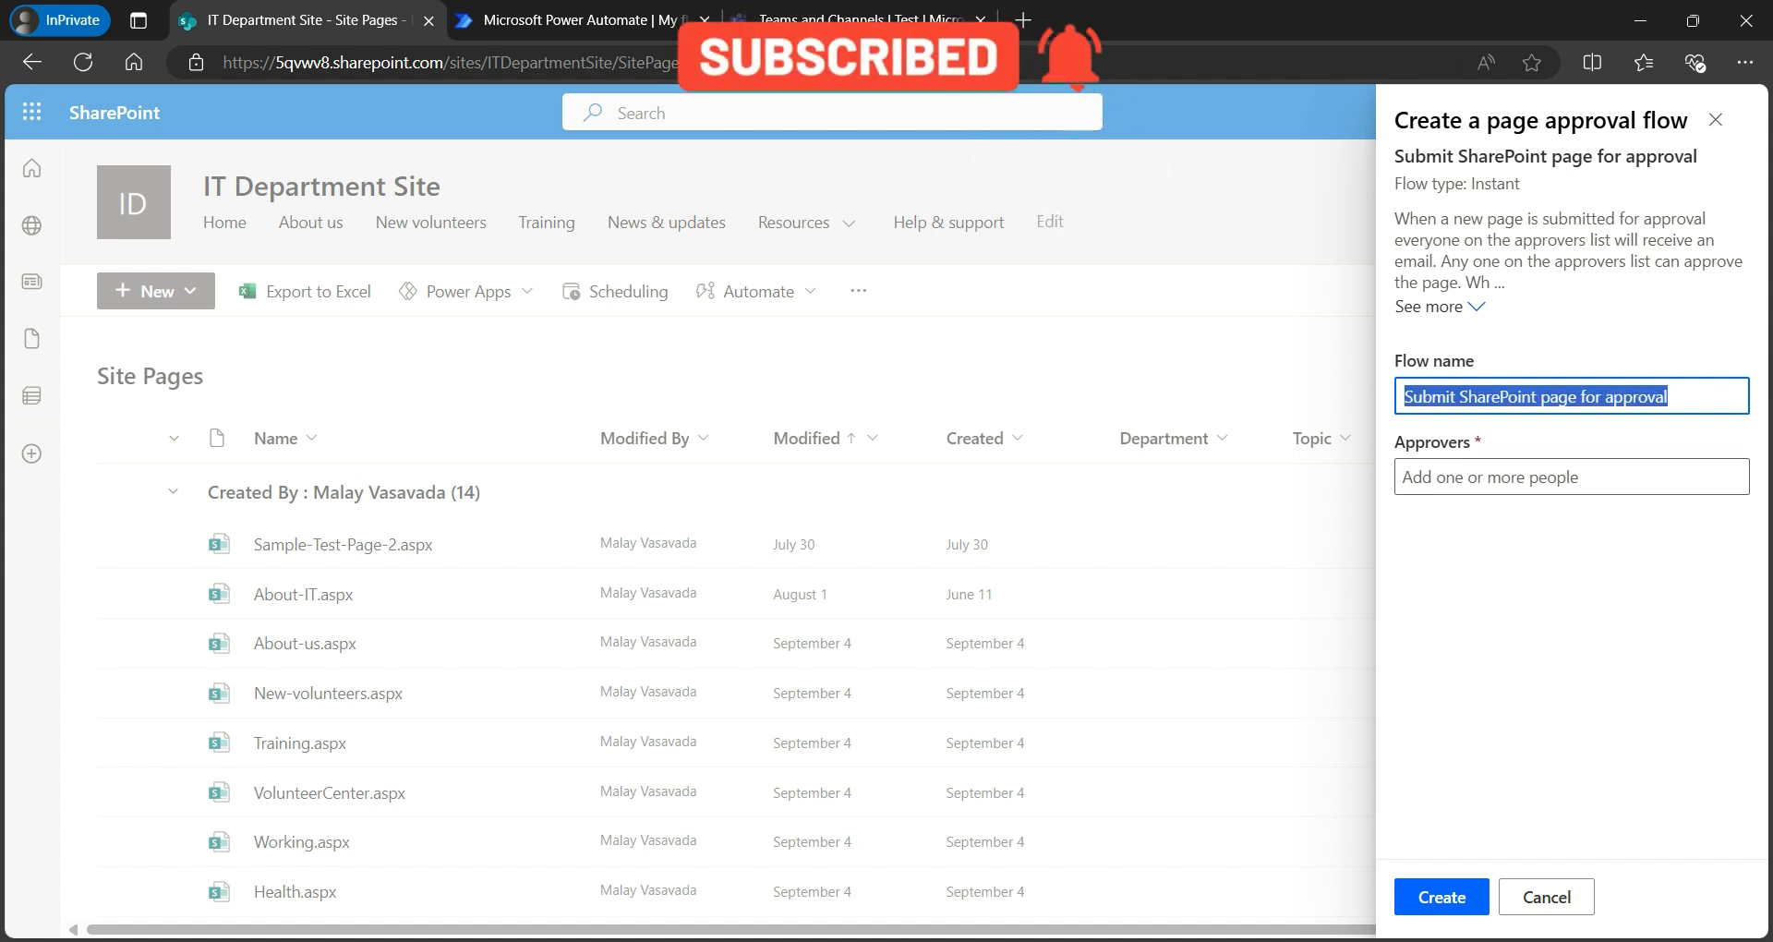
{"action": "type", "text": "IT Department Ste"}
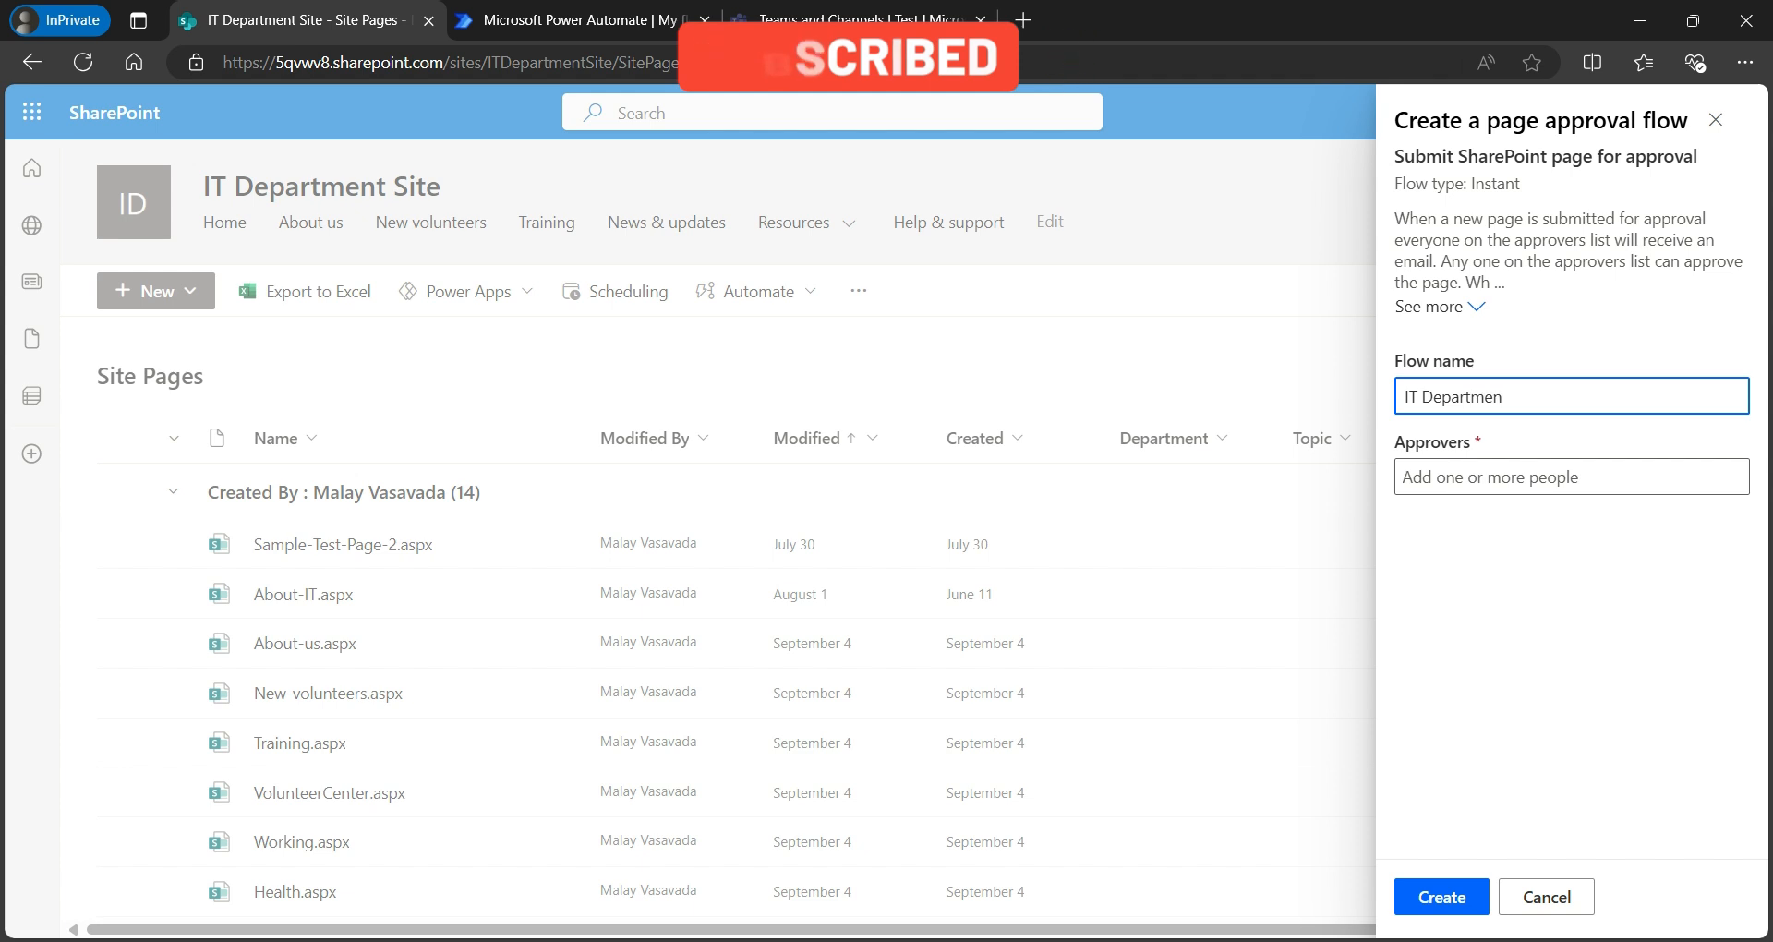
{"action": "key", "text": "BackSpace"}
{"action": "key", "text": "BackSpace"}
{"action": "type", "text": "it"}
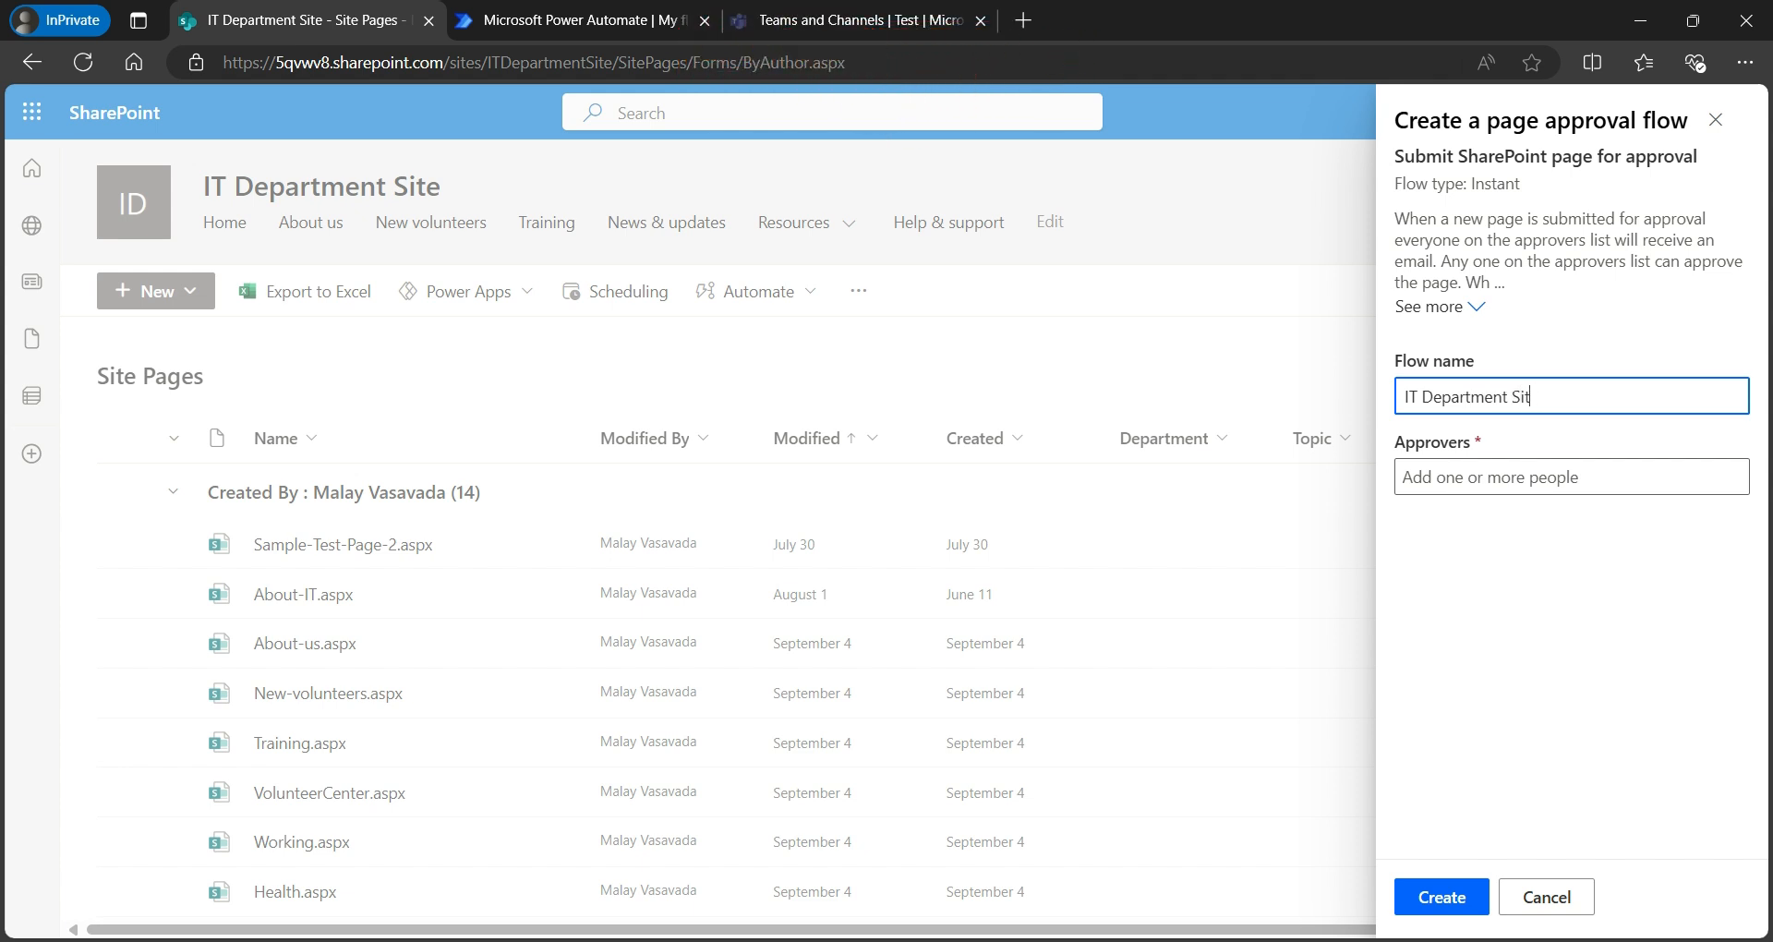
{"action": "type", "text": " Page Approval Cloud Flow"}
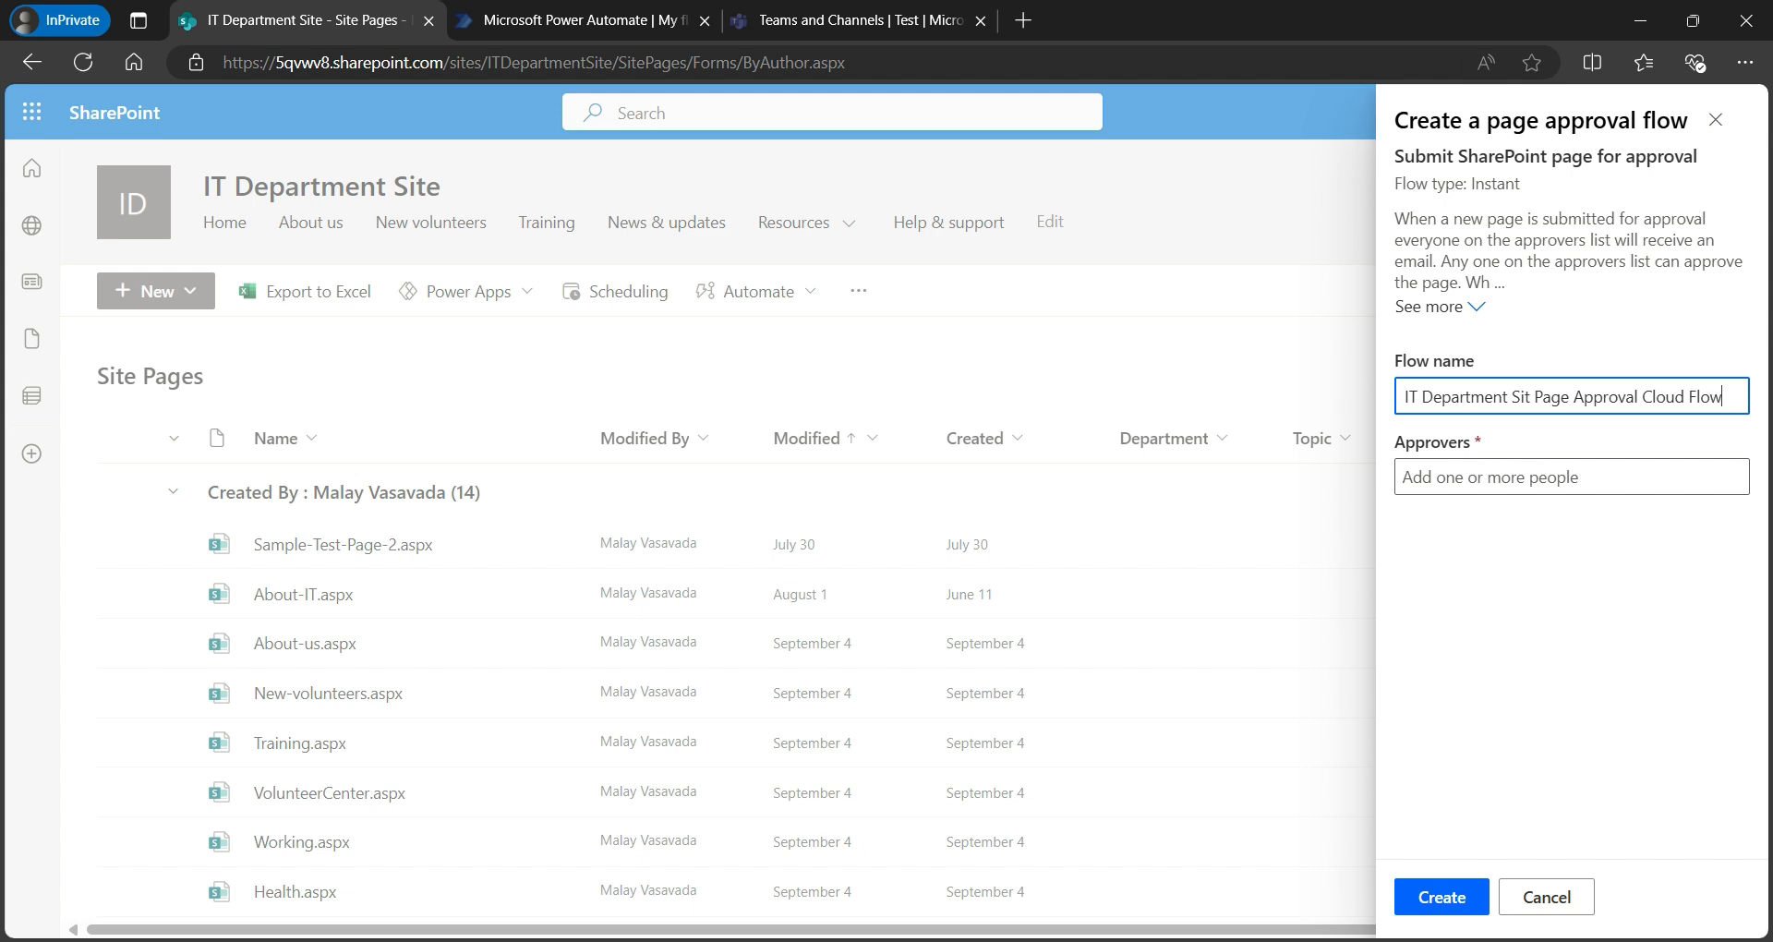
{"action": "key", "text": "Return"}
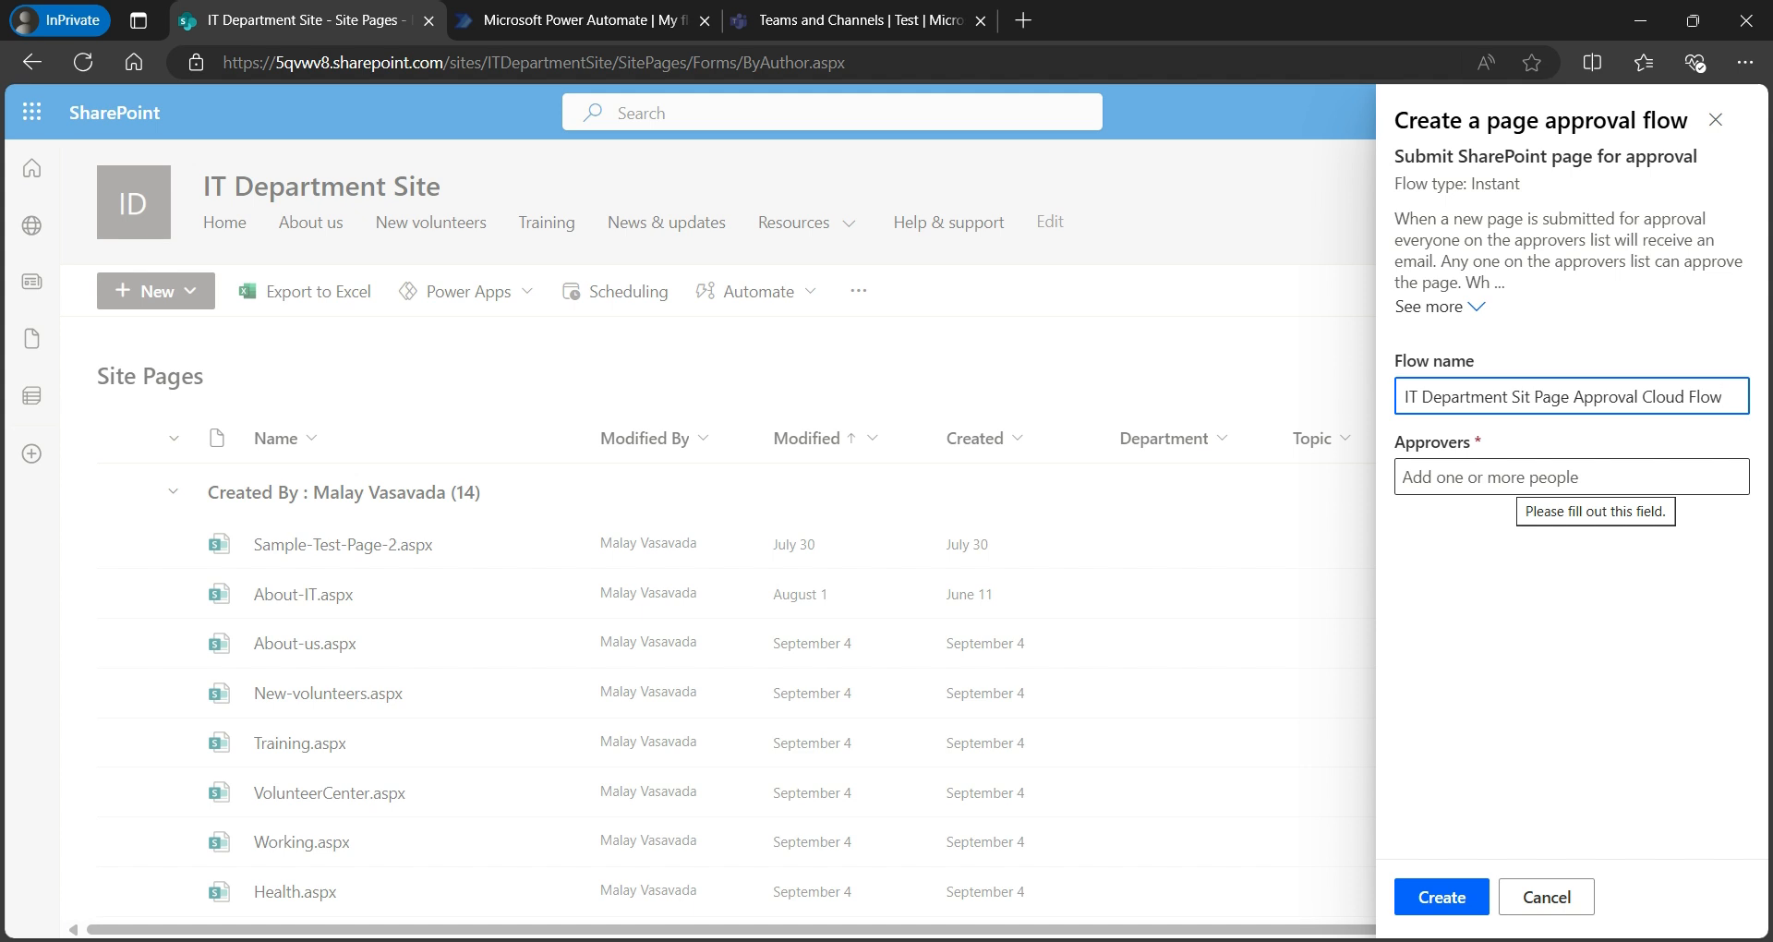
- Pick a suggested person as the approver and create the flow
{"action": "left_click", "coordinate": [1507, 478]}
{"action": "type", "text": "vasavad"}
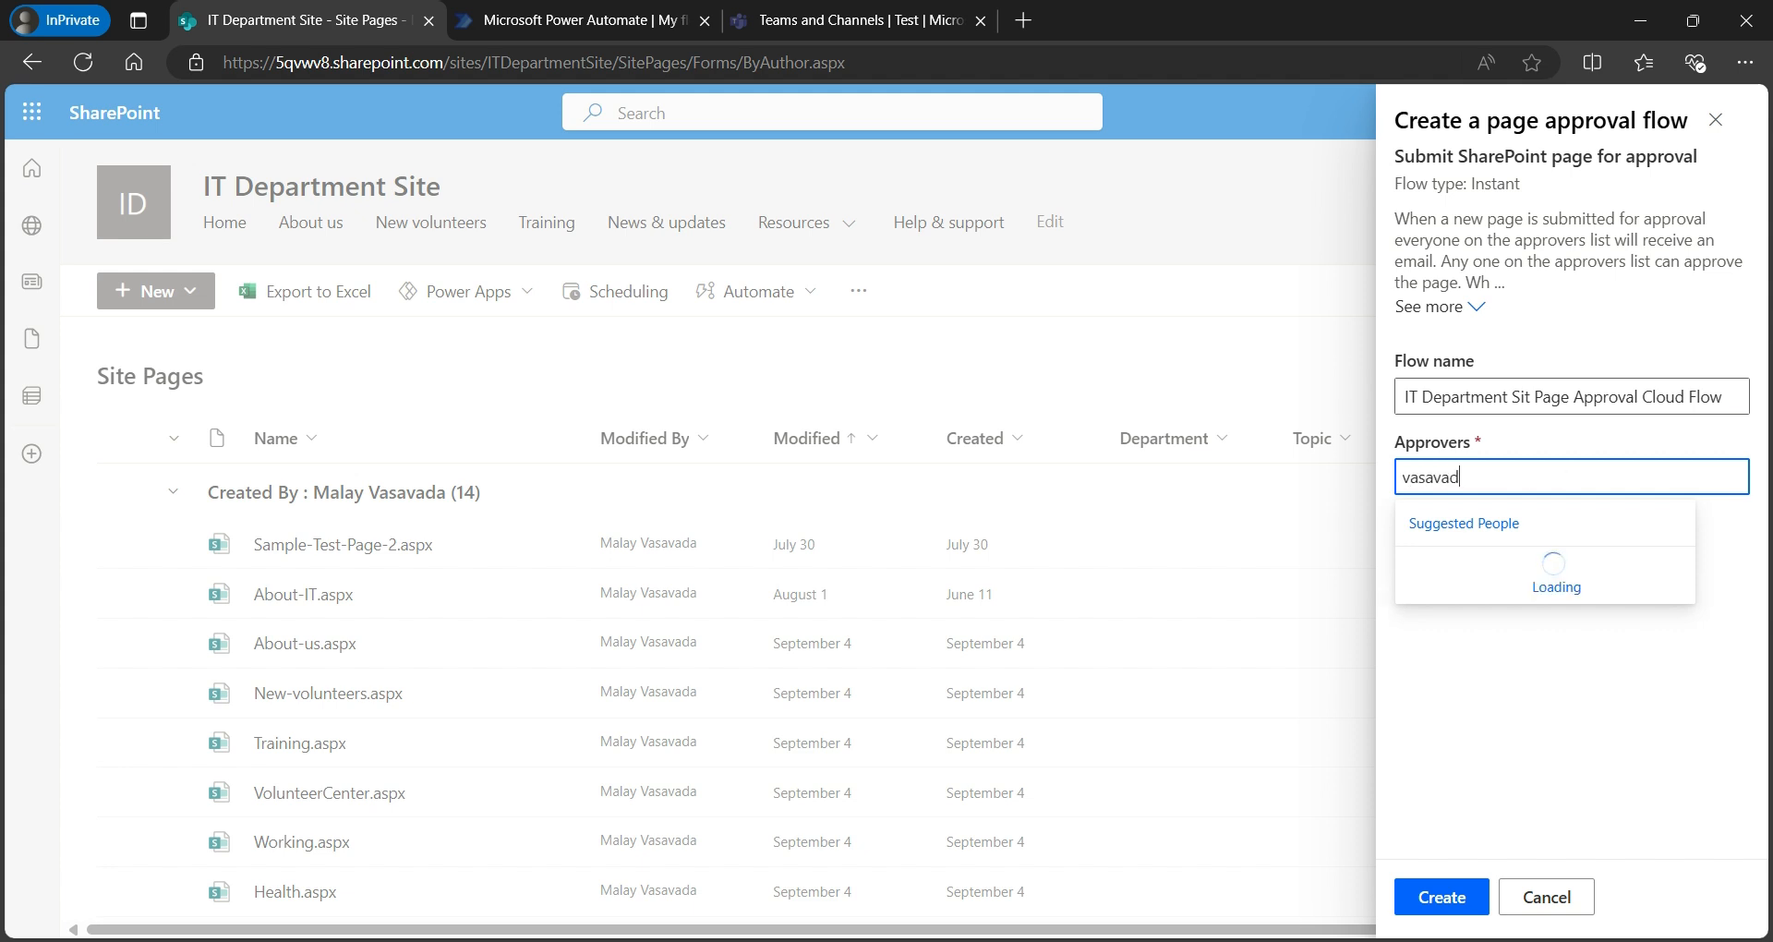
{"action": "key", "text": "ctrl+a"}
{"action": "key", "text": "BackSpace"}
{"action": "type", "text": "malay"}
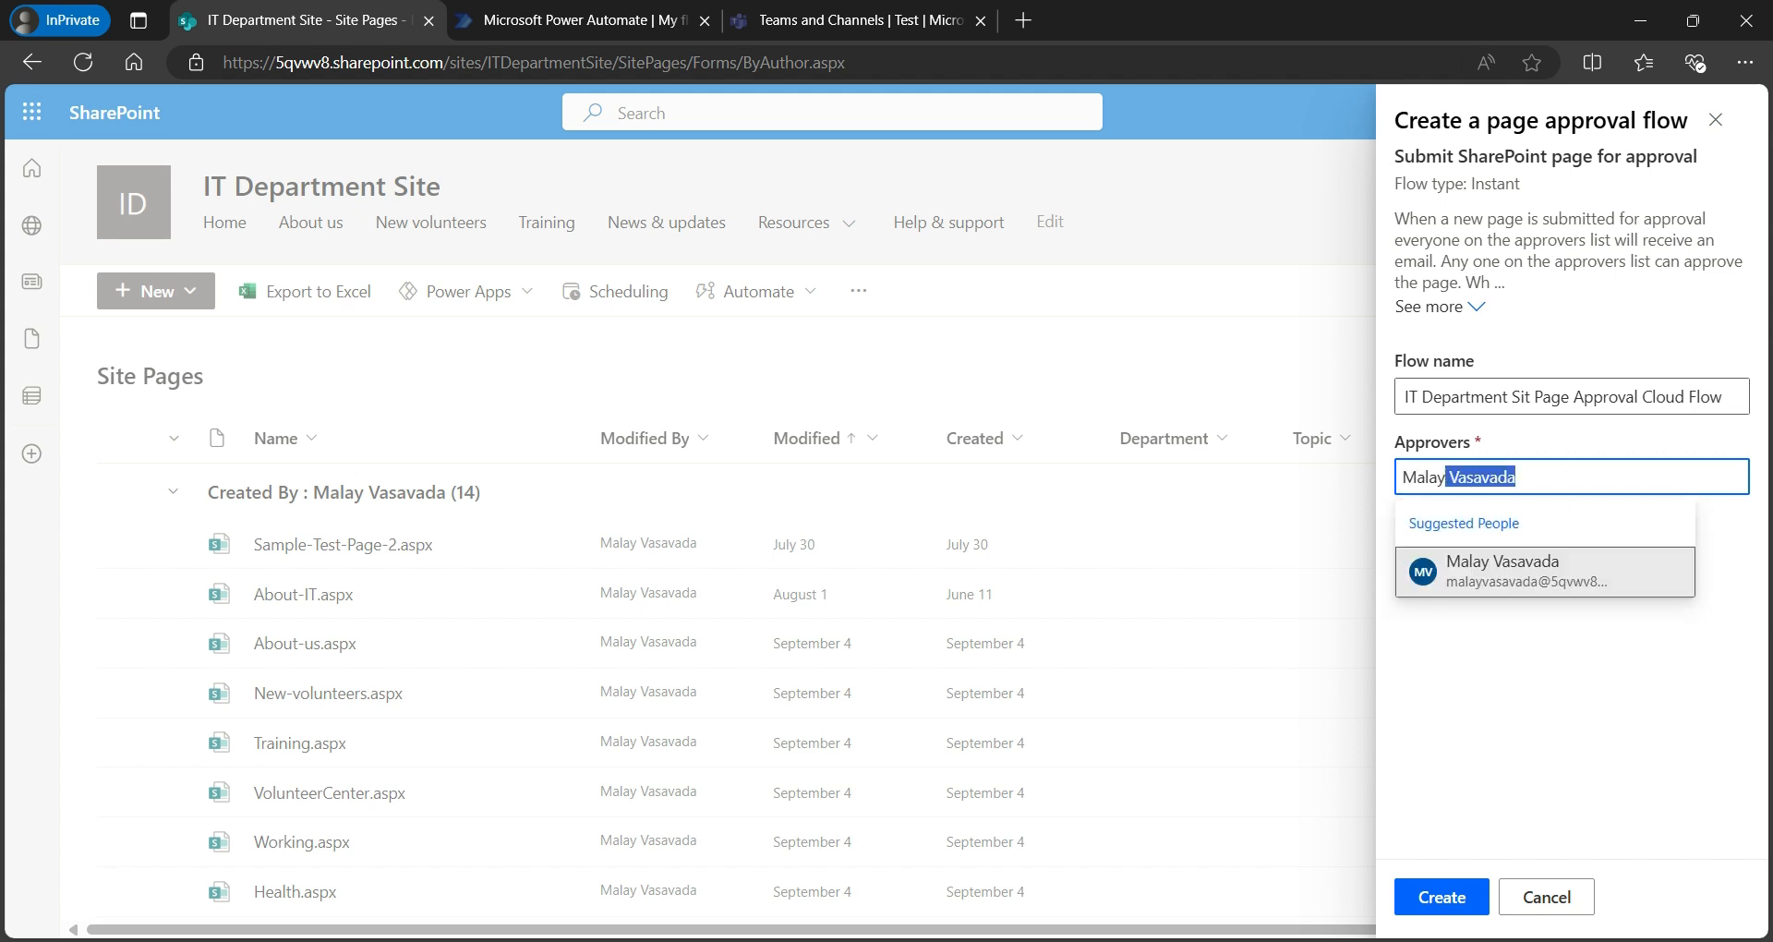
{"action": "key", "text": "Return"}
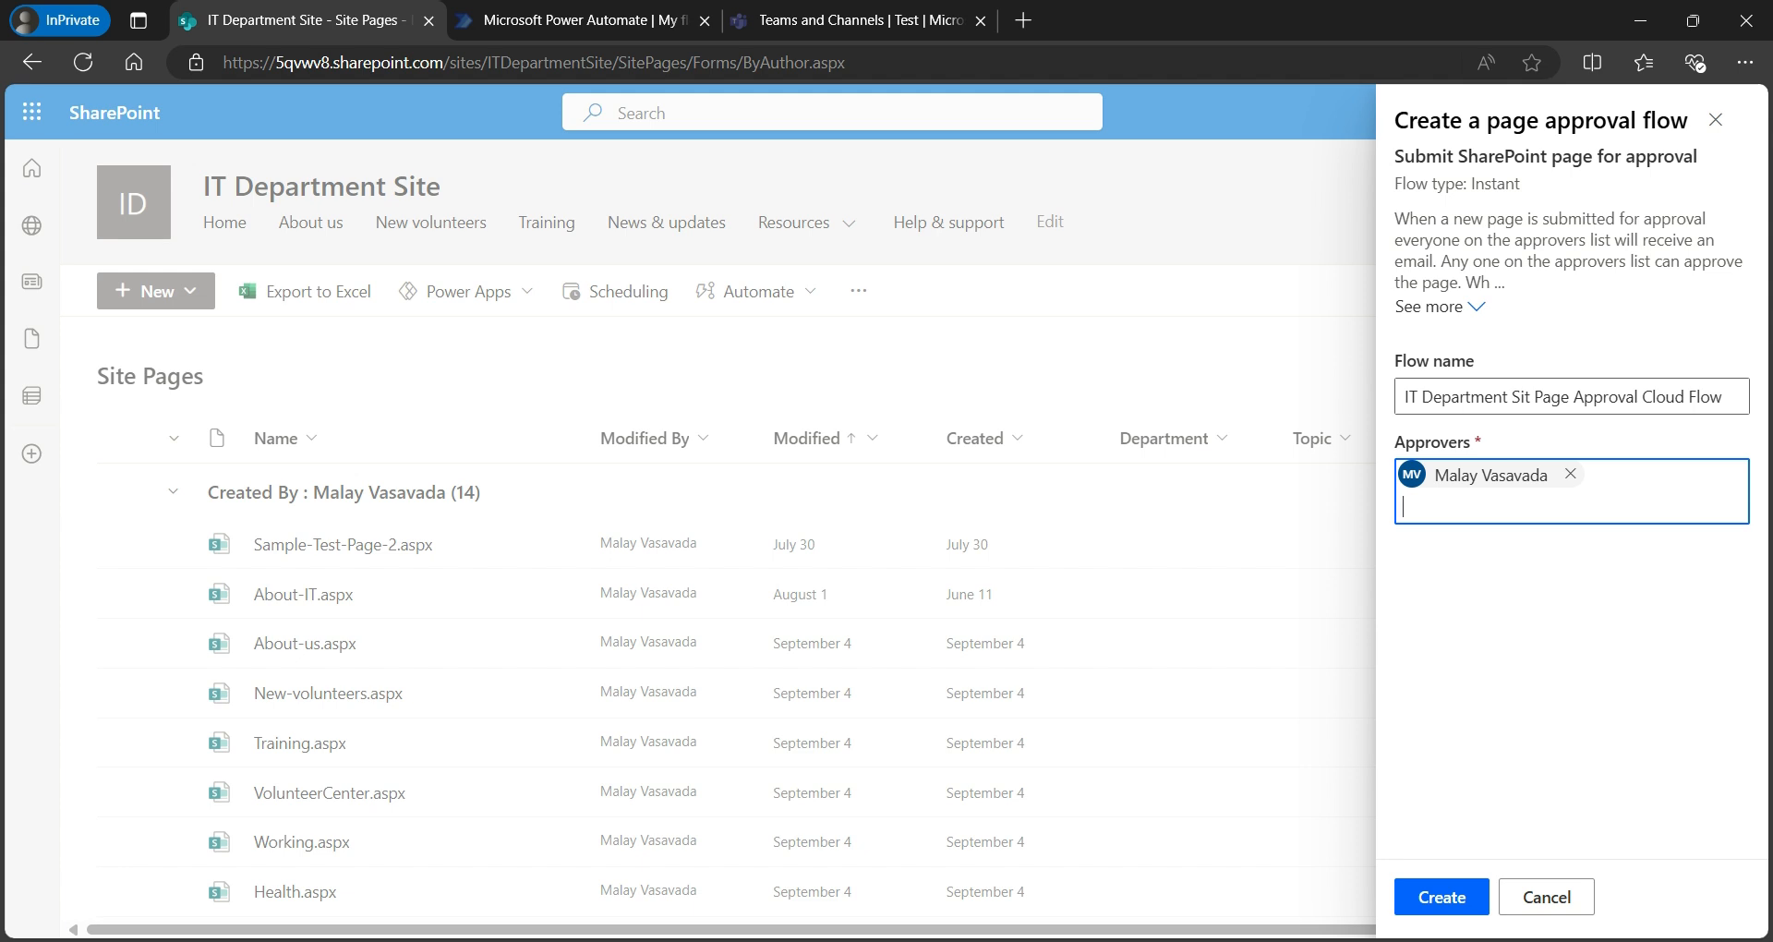
{"action": "left_click", "coordinate": [1441, 898]}
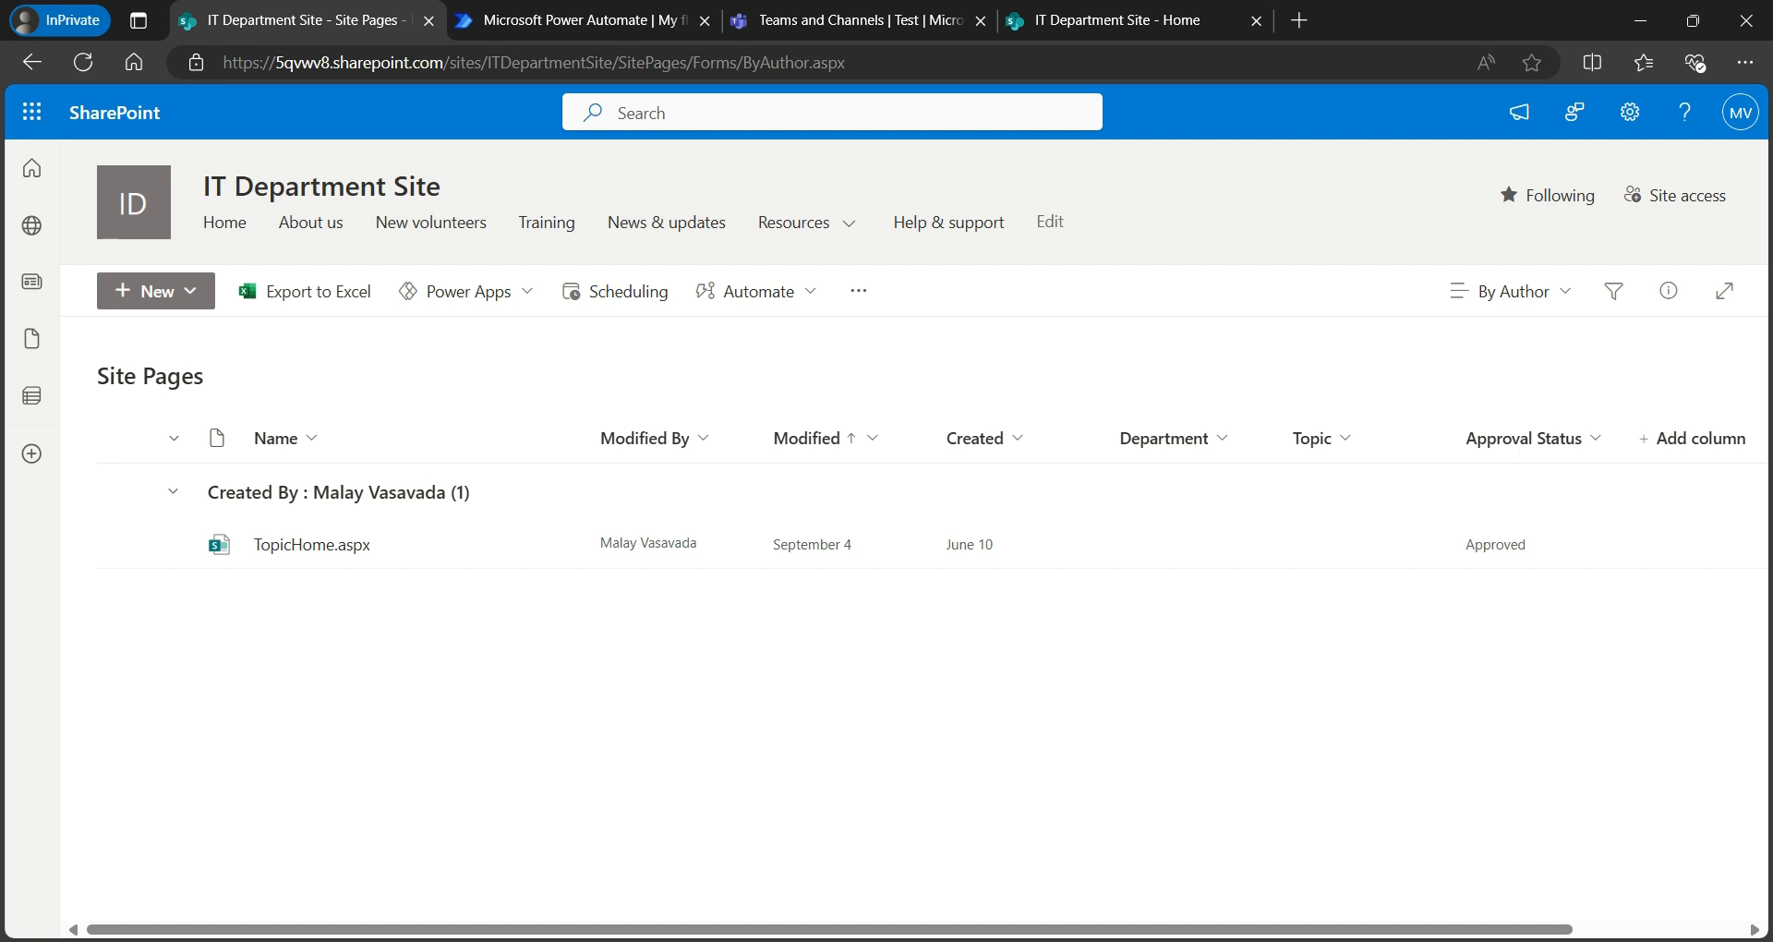
- Switch to the Power Automate tab showing My flows, with no cloud flows listed
{"action": "left_click", "coordinate": [584, 20]}
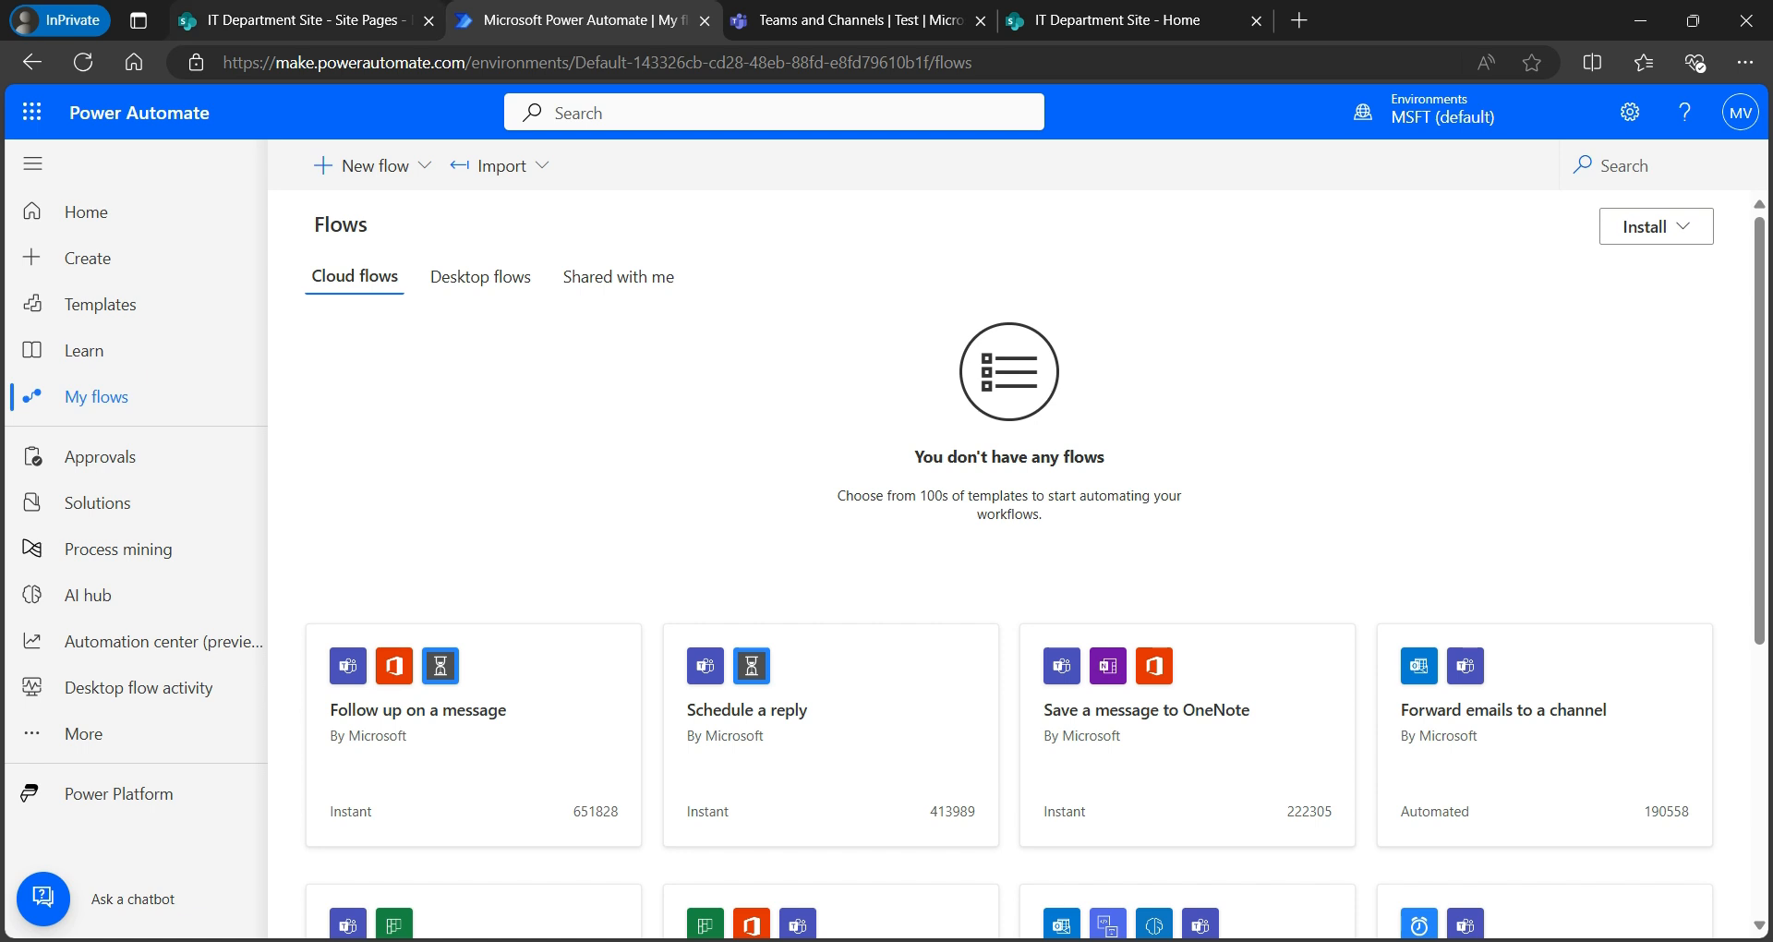
{"action": "mouse_move", "coordinate": [304, 19]}
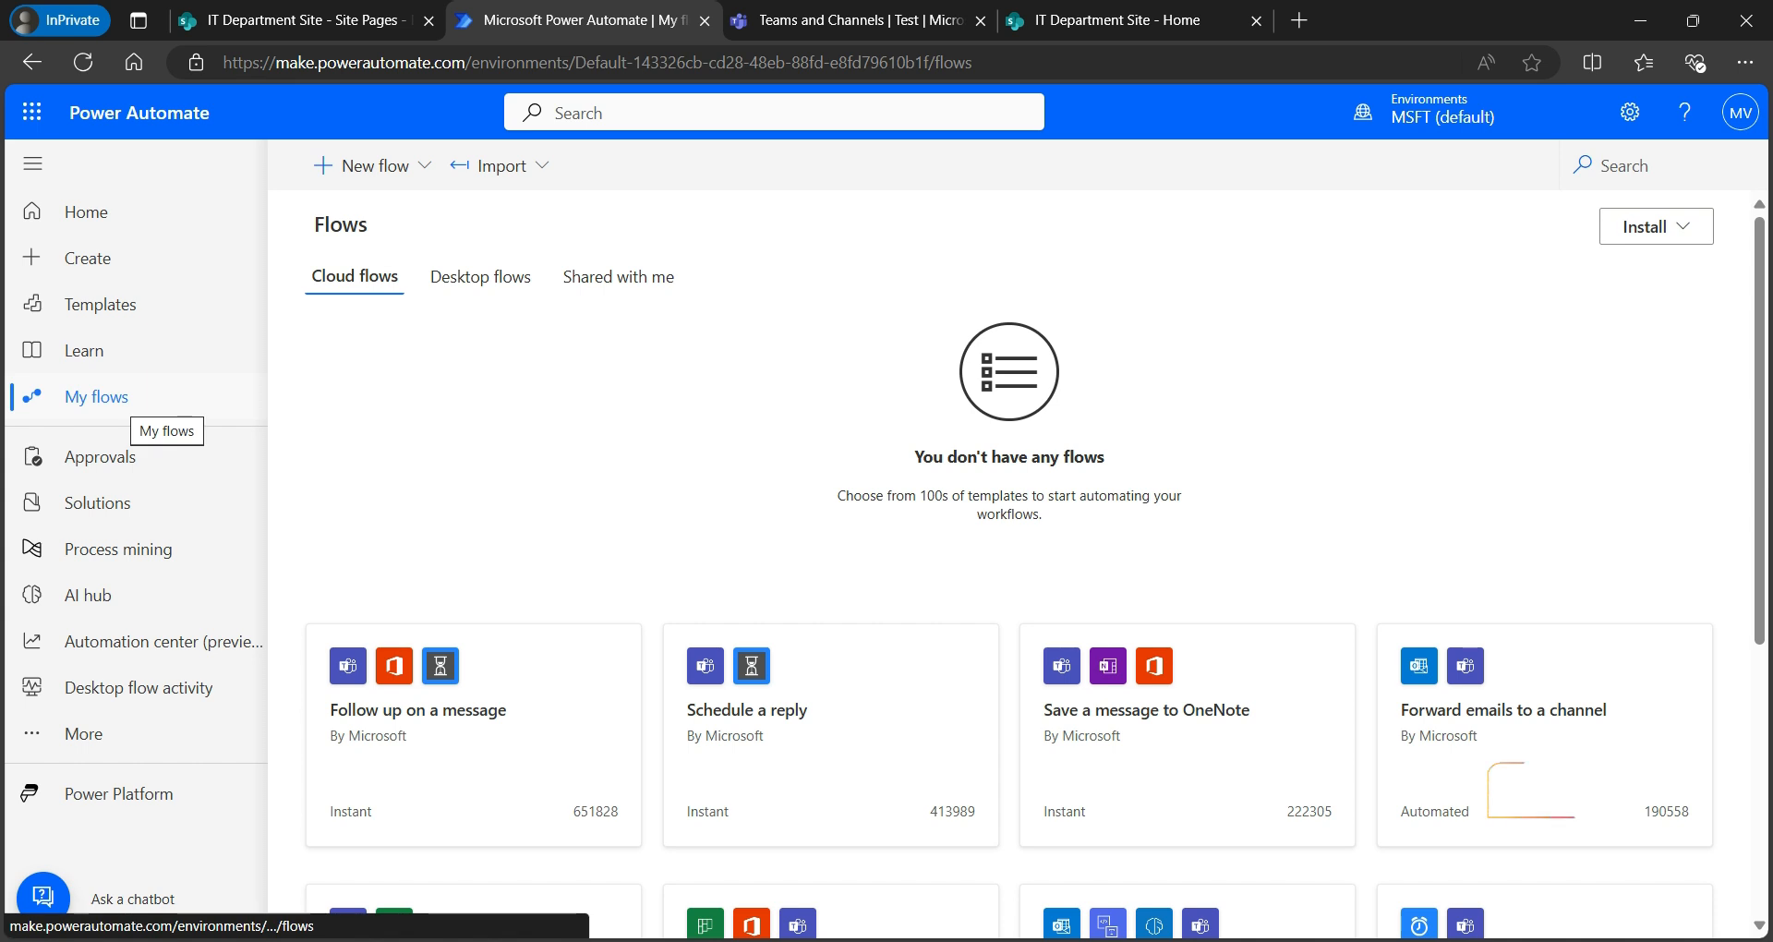
- Refresh the flows and inspect the trigger, Scope 2 and Start an approval step's advanced options
{"action": "left_click", "coordinate": [83, 62]}
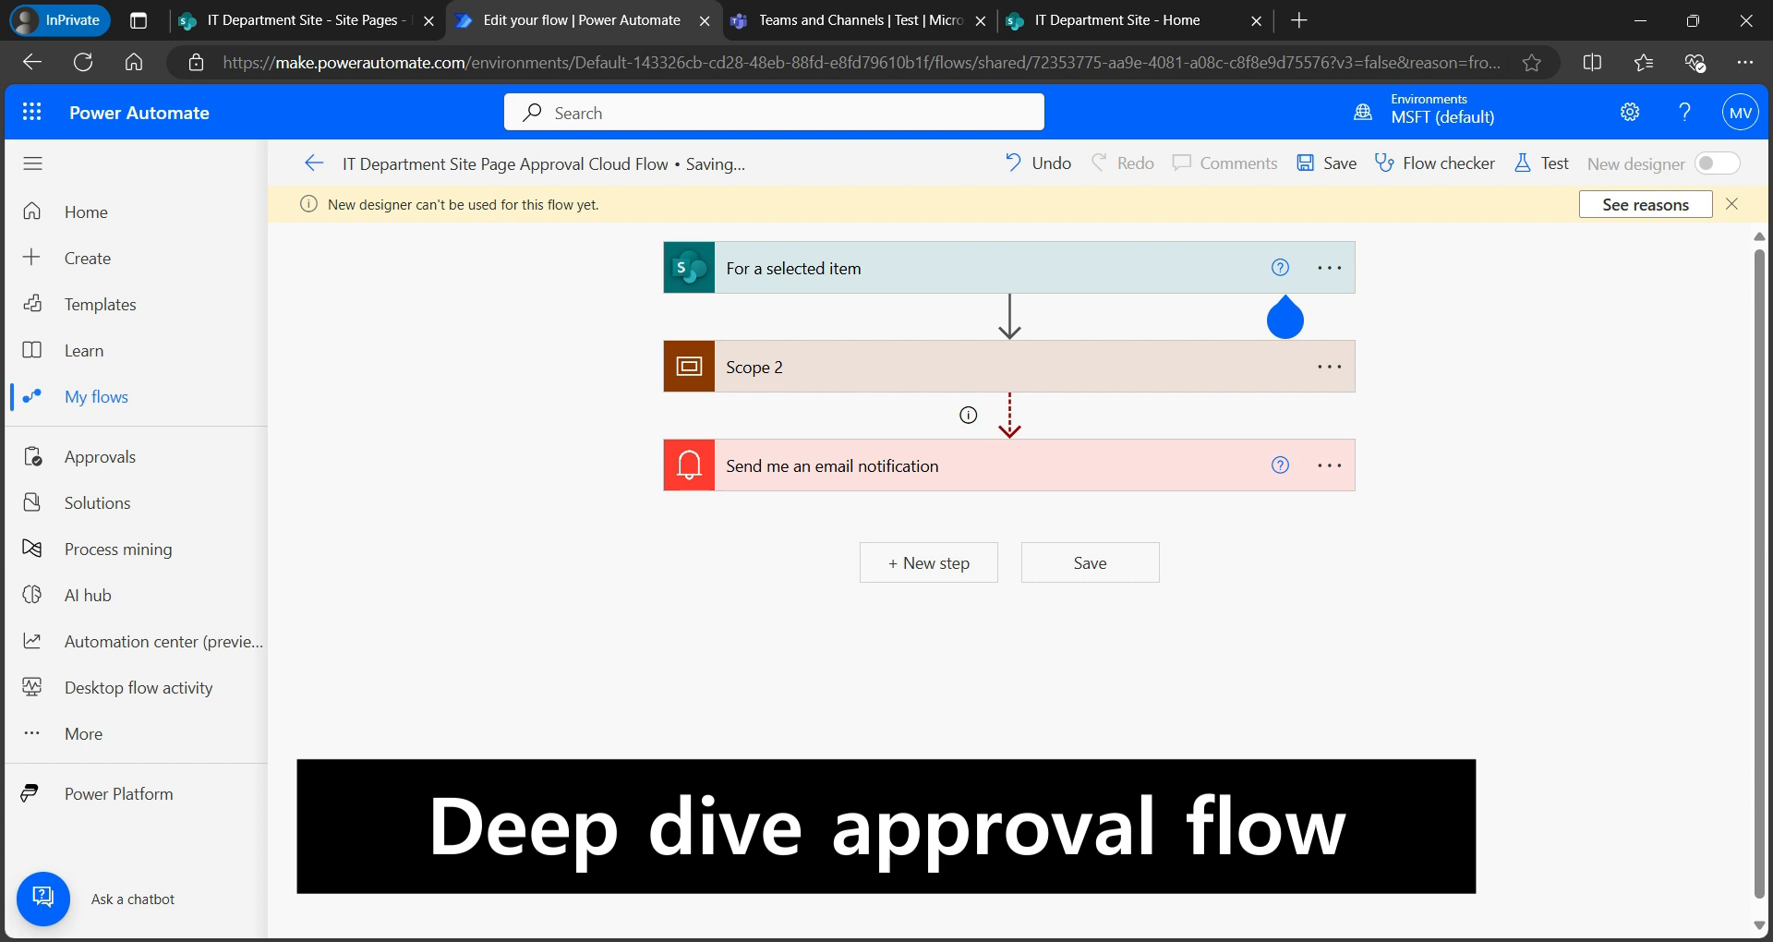
{"action": "left_click", "coordinate": [1284, 292]}
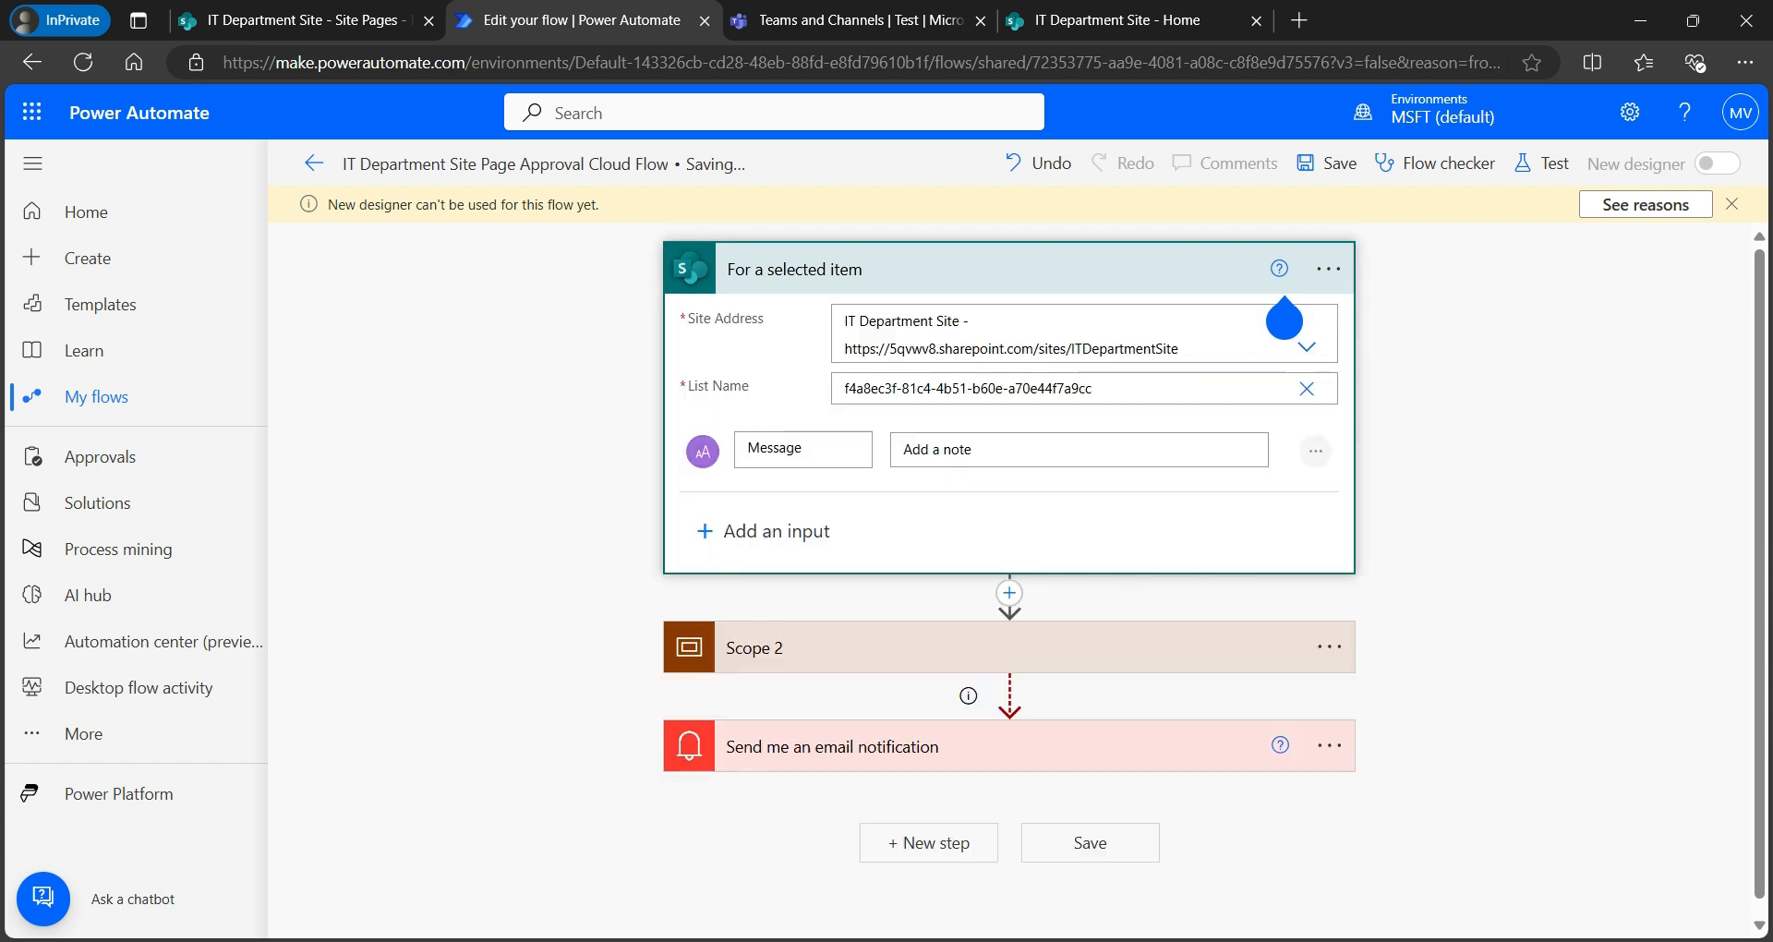
{"action": "left_click", "coordinate": [1284, 292]}
{"action": "left_click", "coordinate": [1008, 366]}
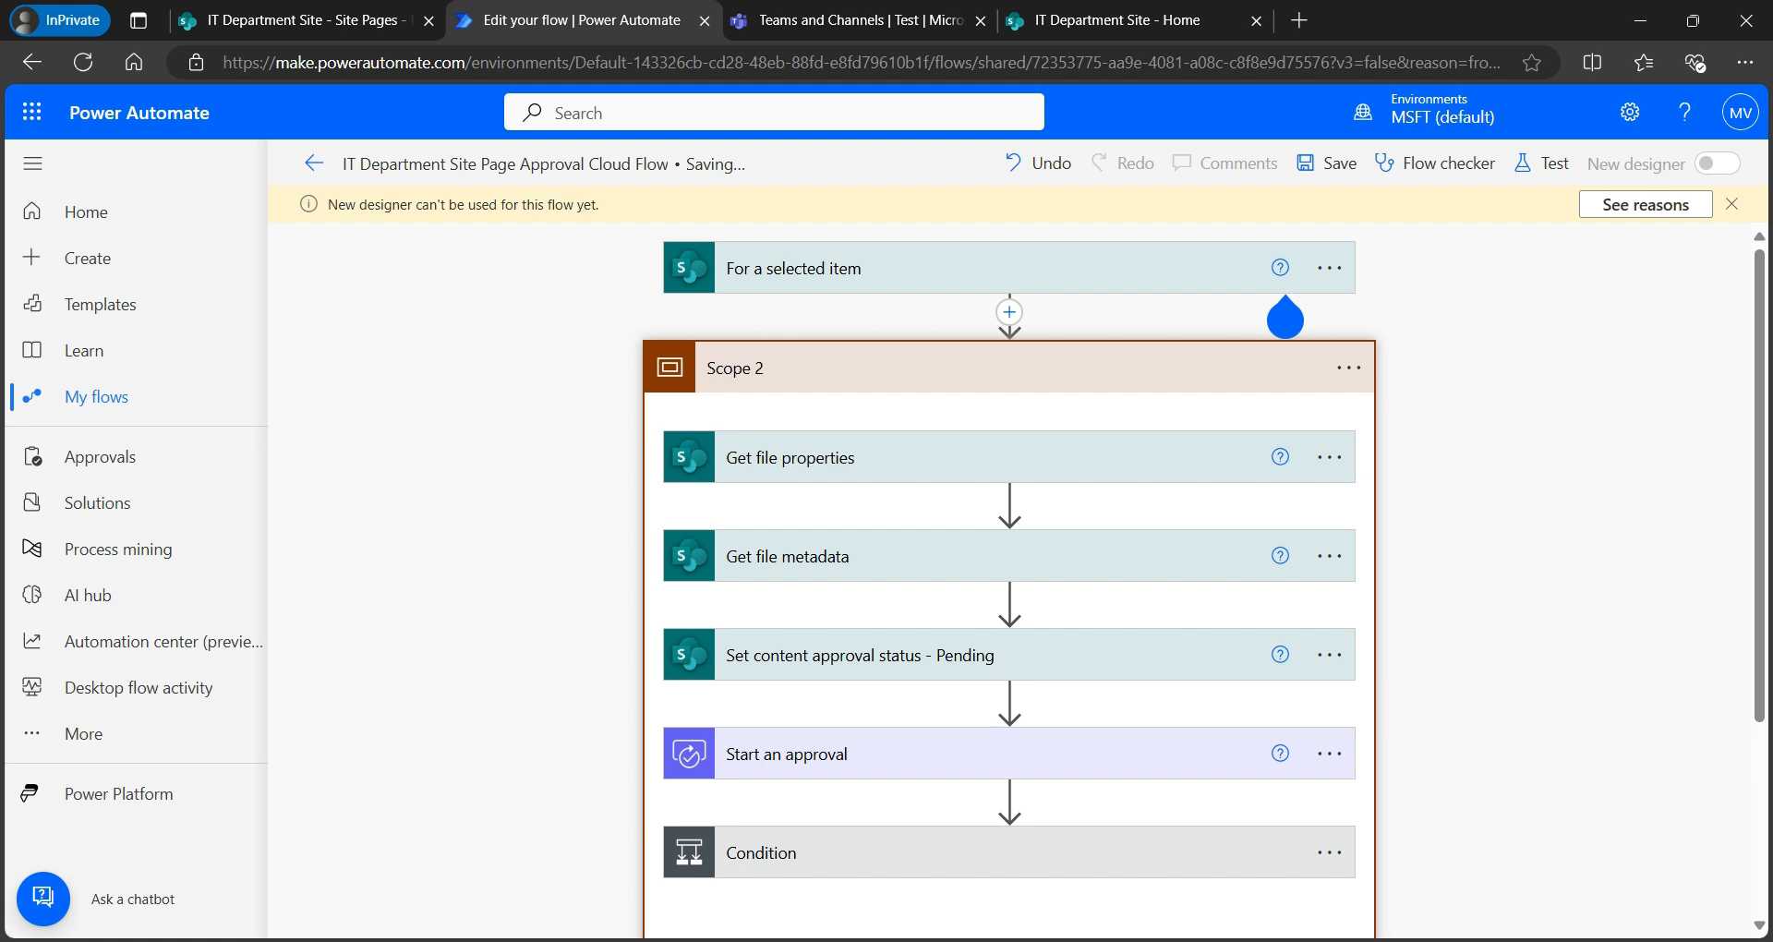
{"action": "left_click", "coordinate": [1008, 753]}
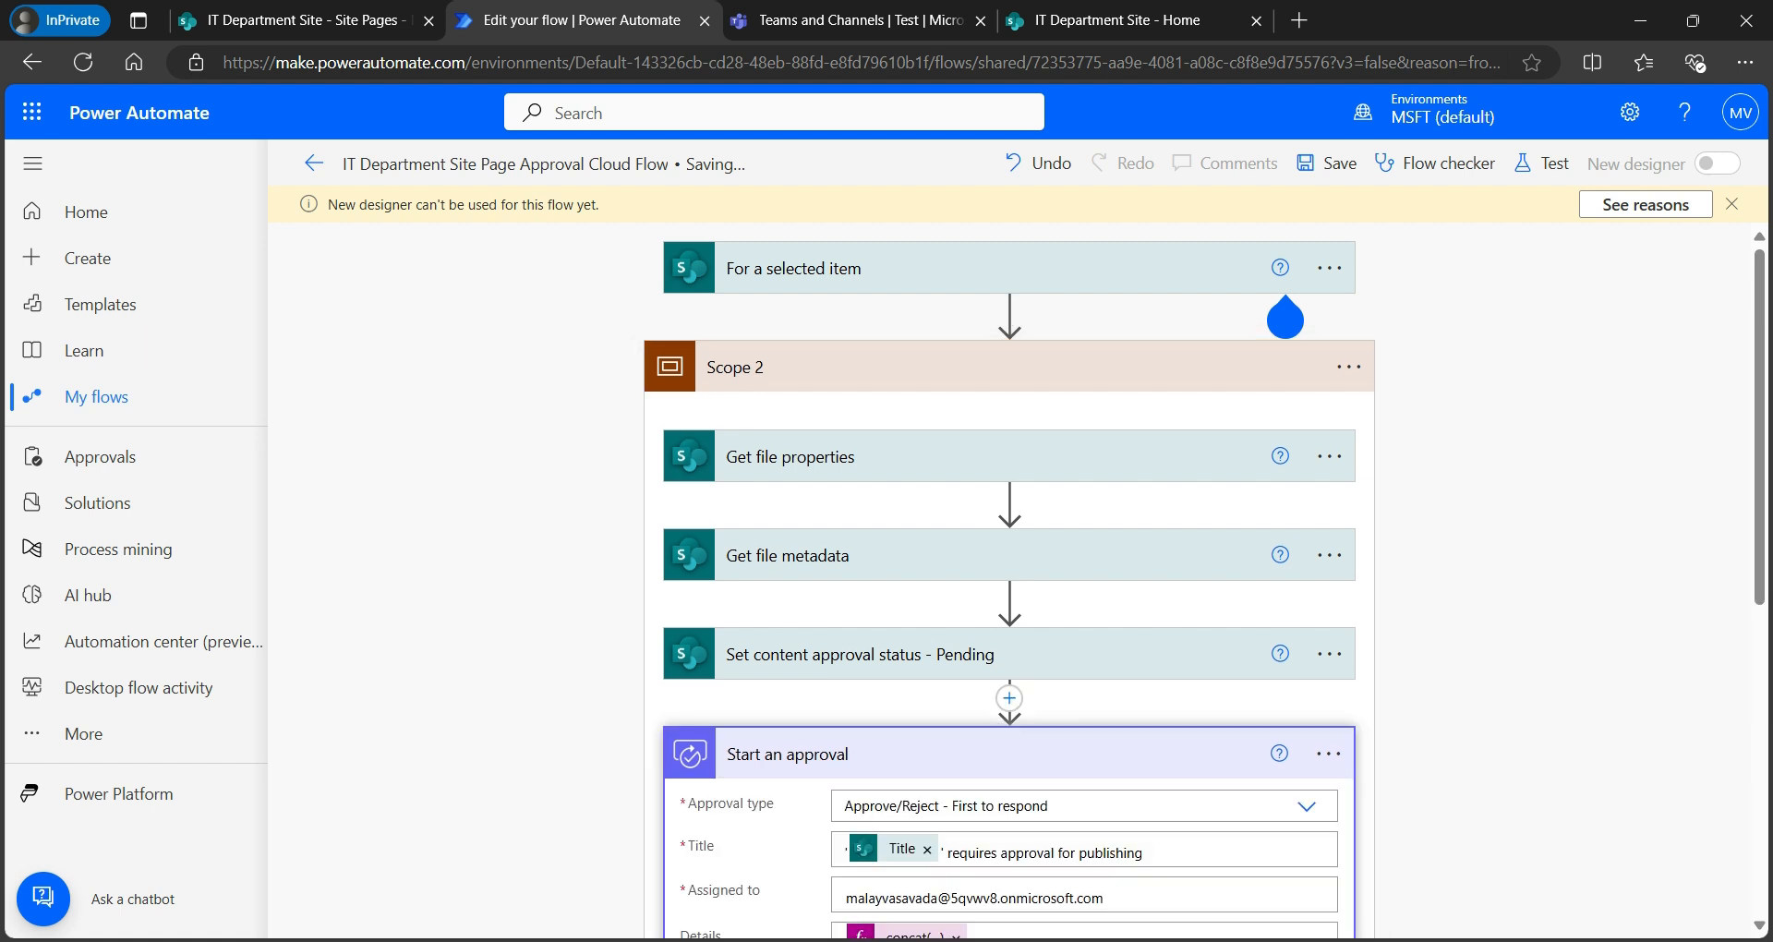
{"action": "scroll", "coordinate": [1009, 582], "scroll_direction": "down", "scroll_amount": 3}
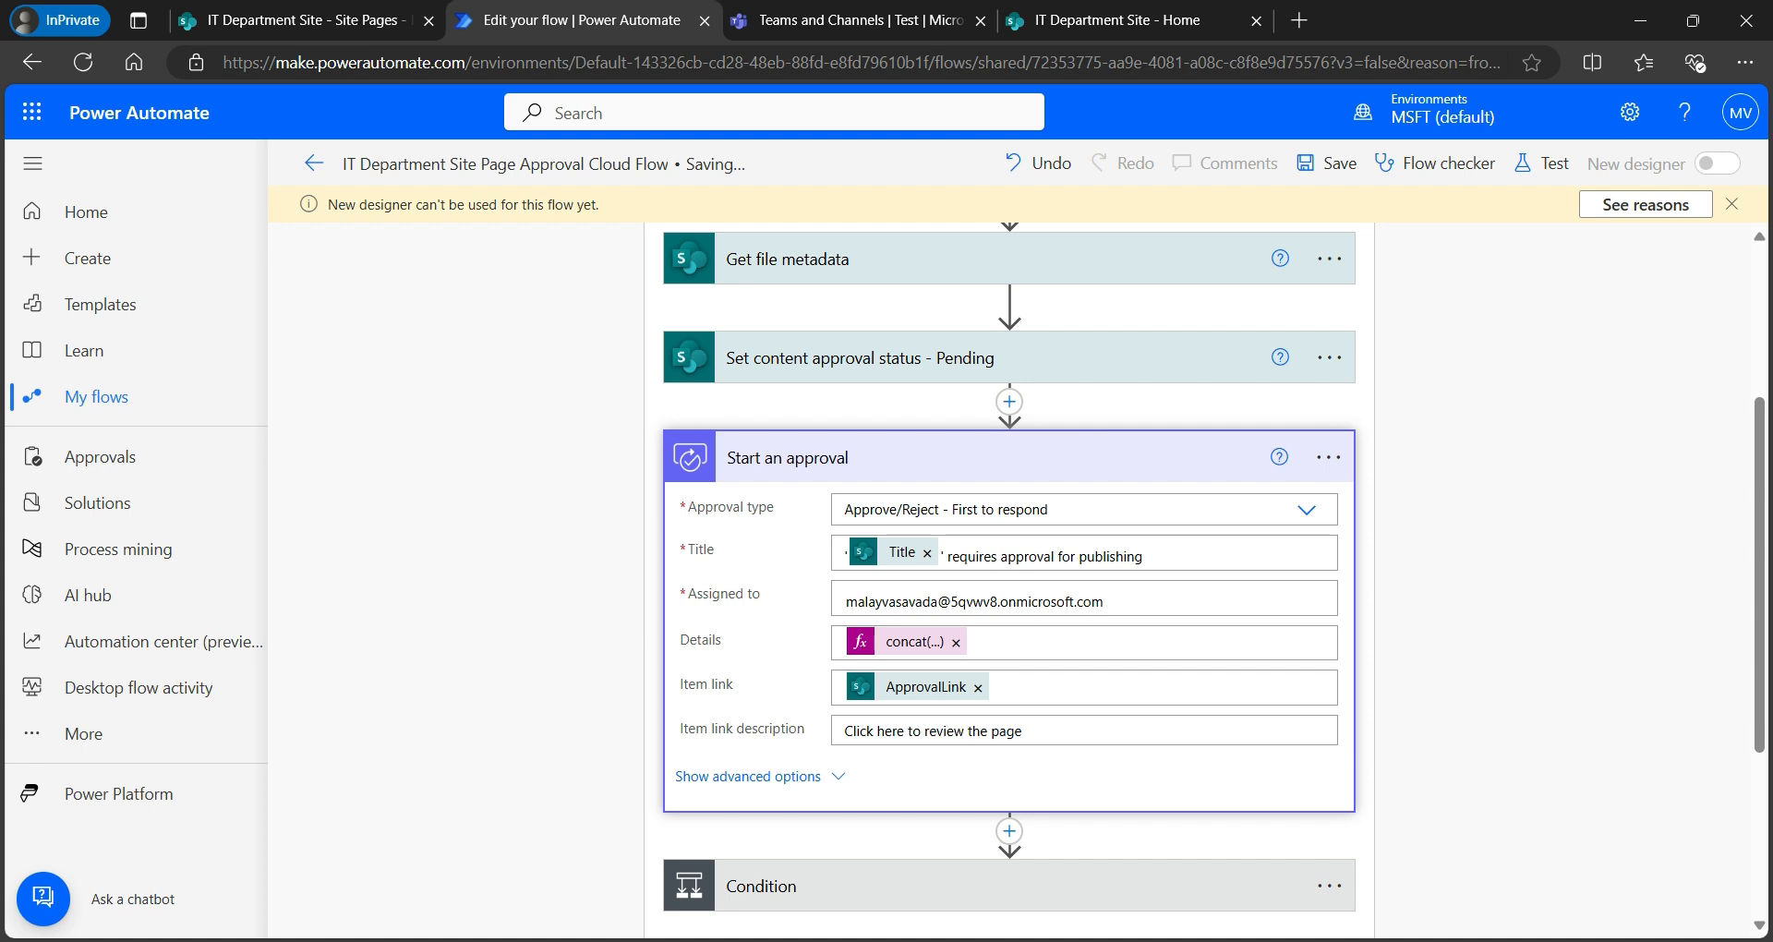
{"action": "left_click", "coordinate": [747, 775]}
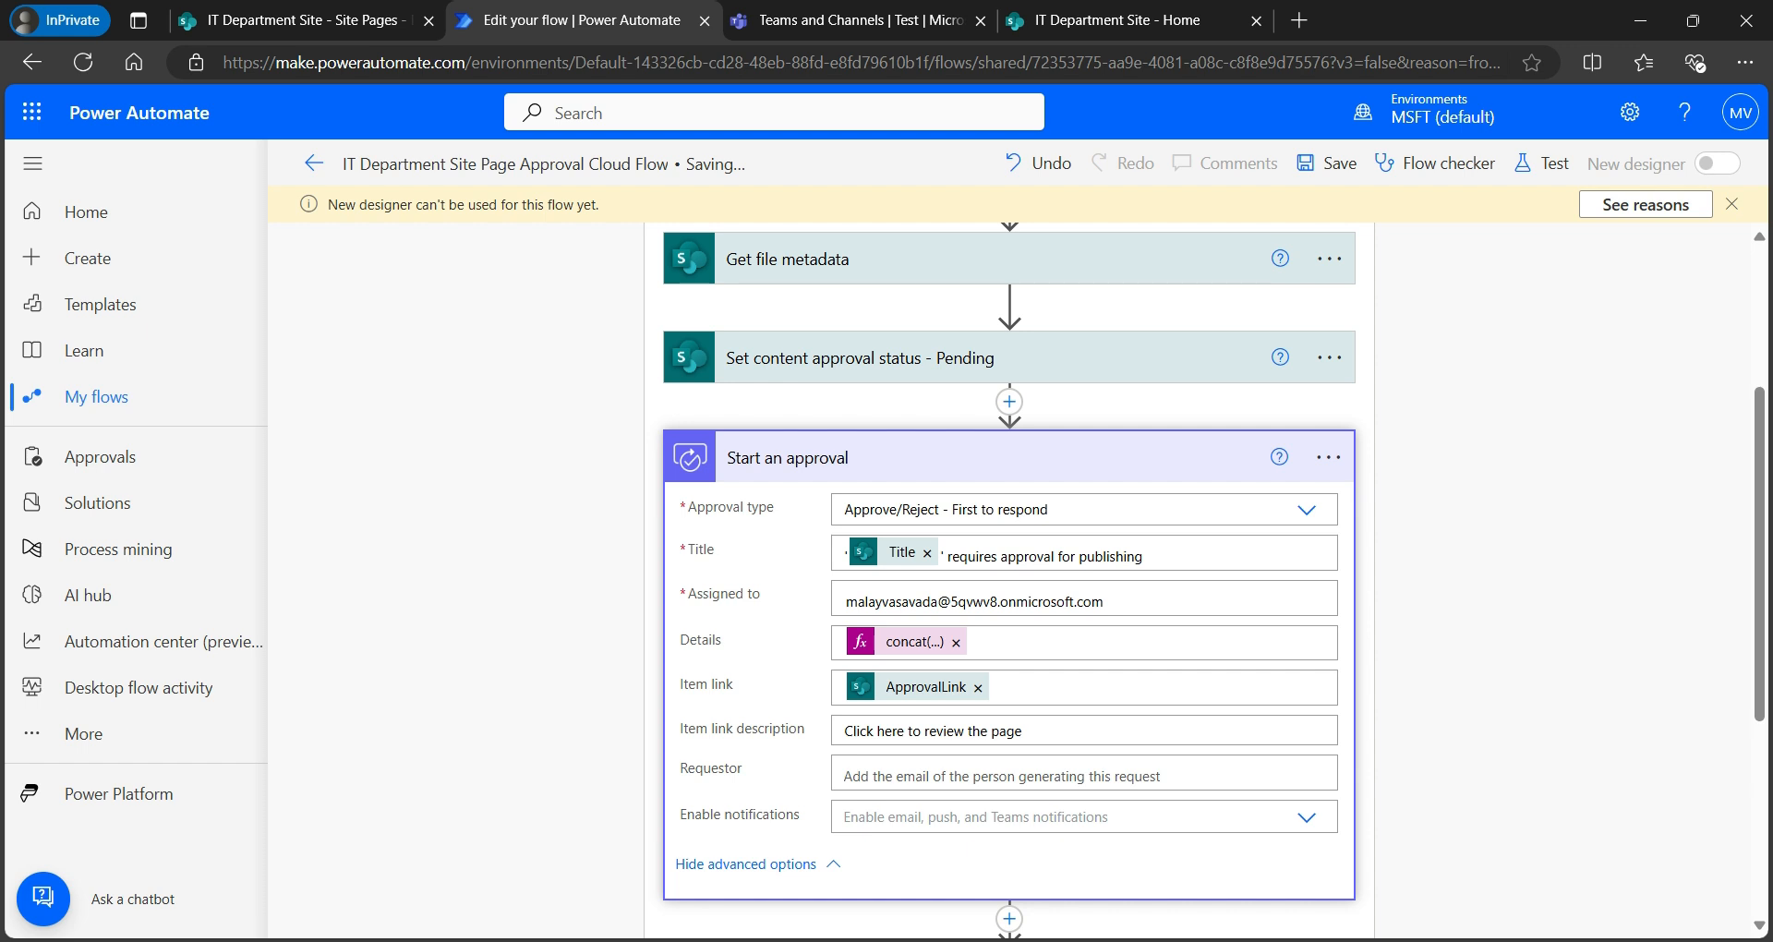
{"action": "left_click", "coordinate": [1049, 730]}
{"action": "scroll", "coordinate": [1048, 731], "scroll_direction": "down", "scroll_amount": 3}
- Review the Condition, Condition 3 and Condition 2 branches, then collapse the approval outcome condition
{"action": "left_click", "coordinate": [997, 633]}
{"action": "scroll", "coordinate": [997, 634], "scroll_direction": "down", "scroll_amount": 2}
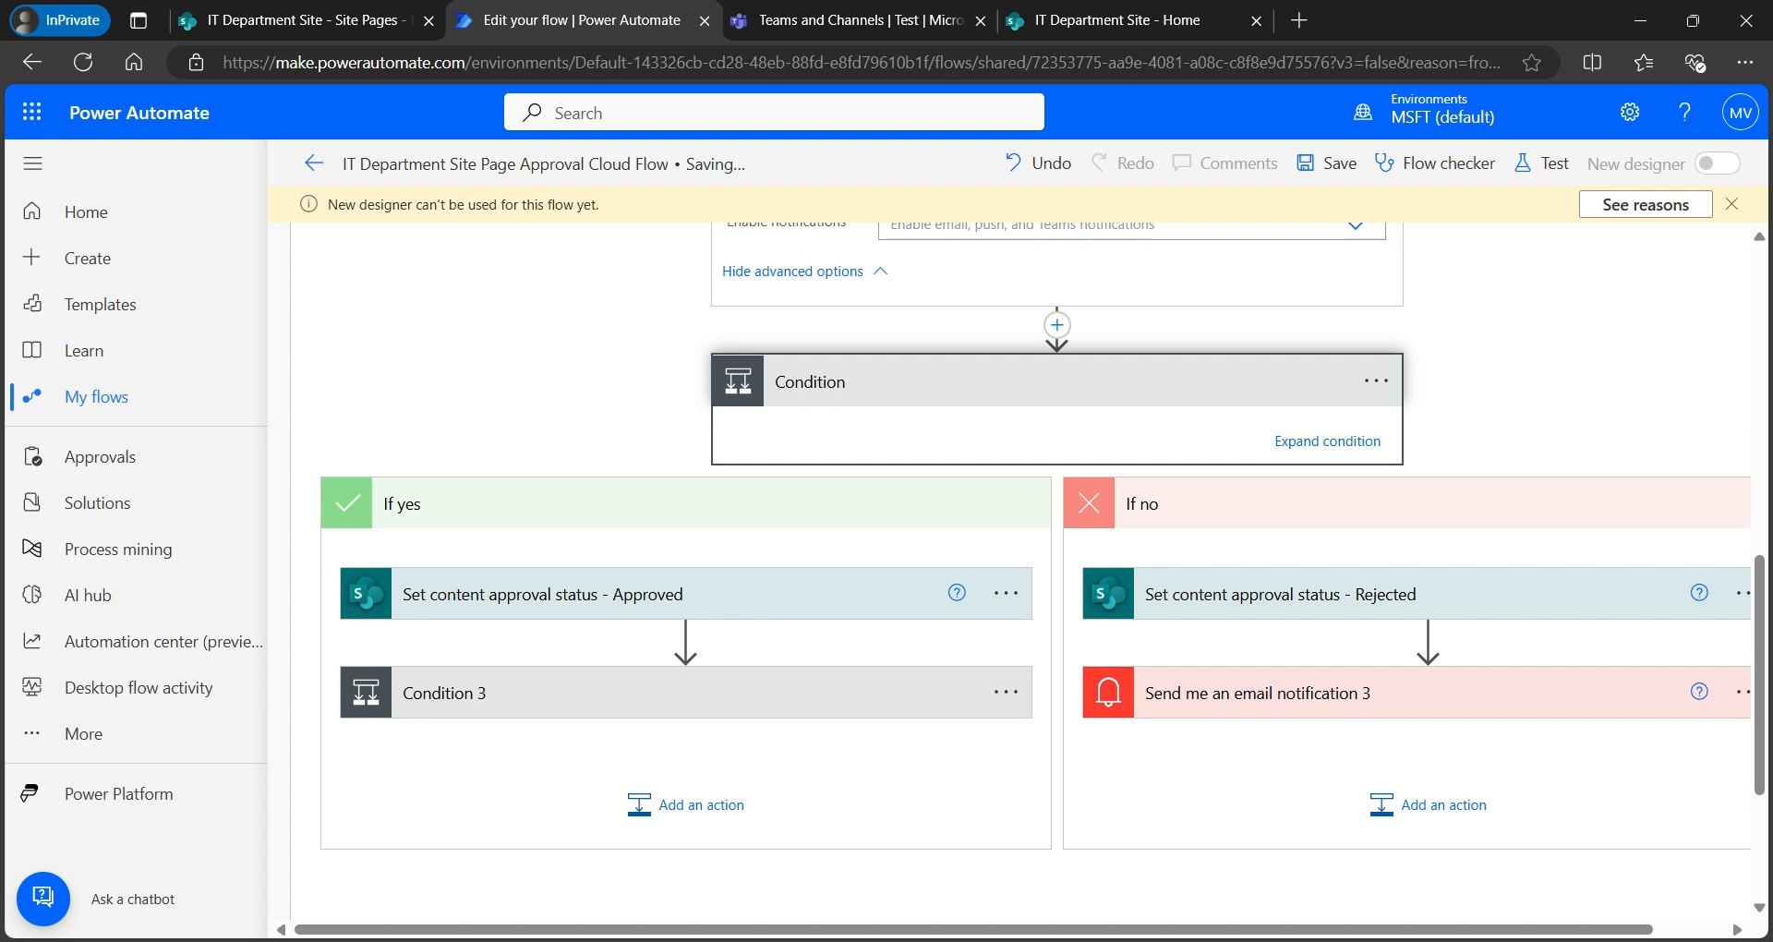
{"action": "left_click", "coordinate": [685, 692]}
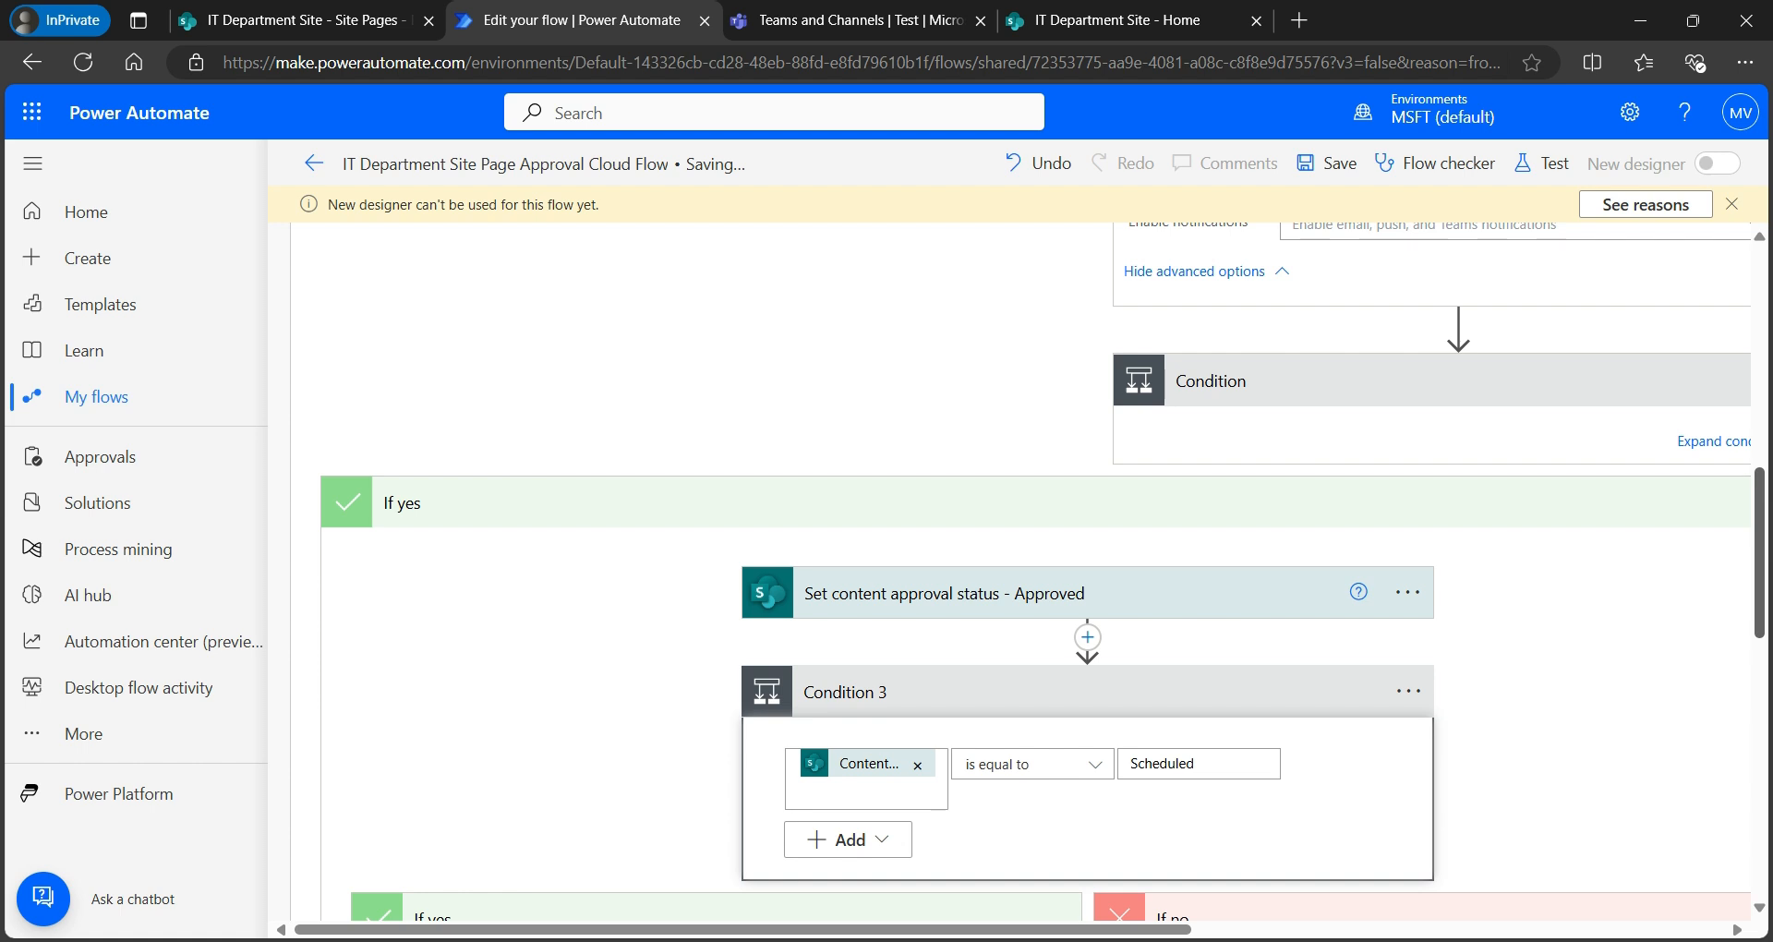
{"action": "scroll", "coordinate": [1034, 572], "scroll_direction": "down", "scroll_amount": 4}
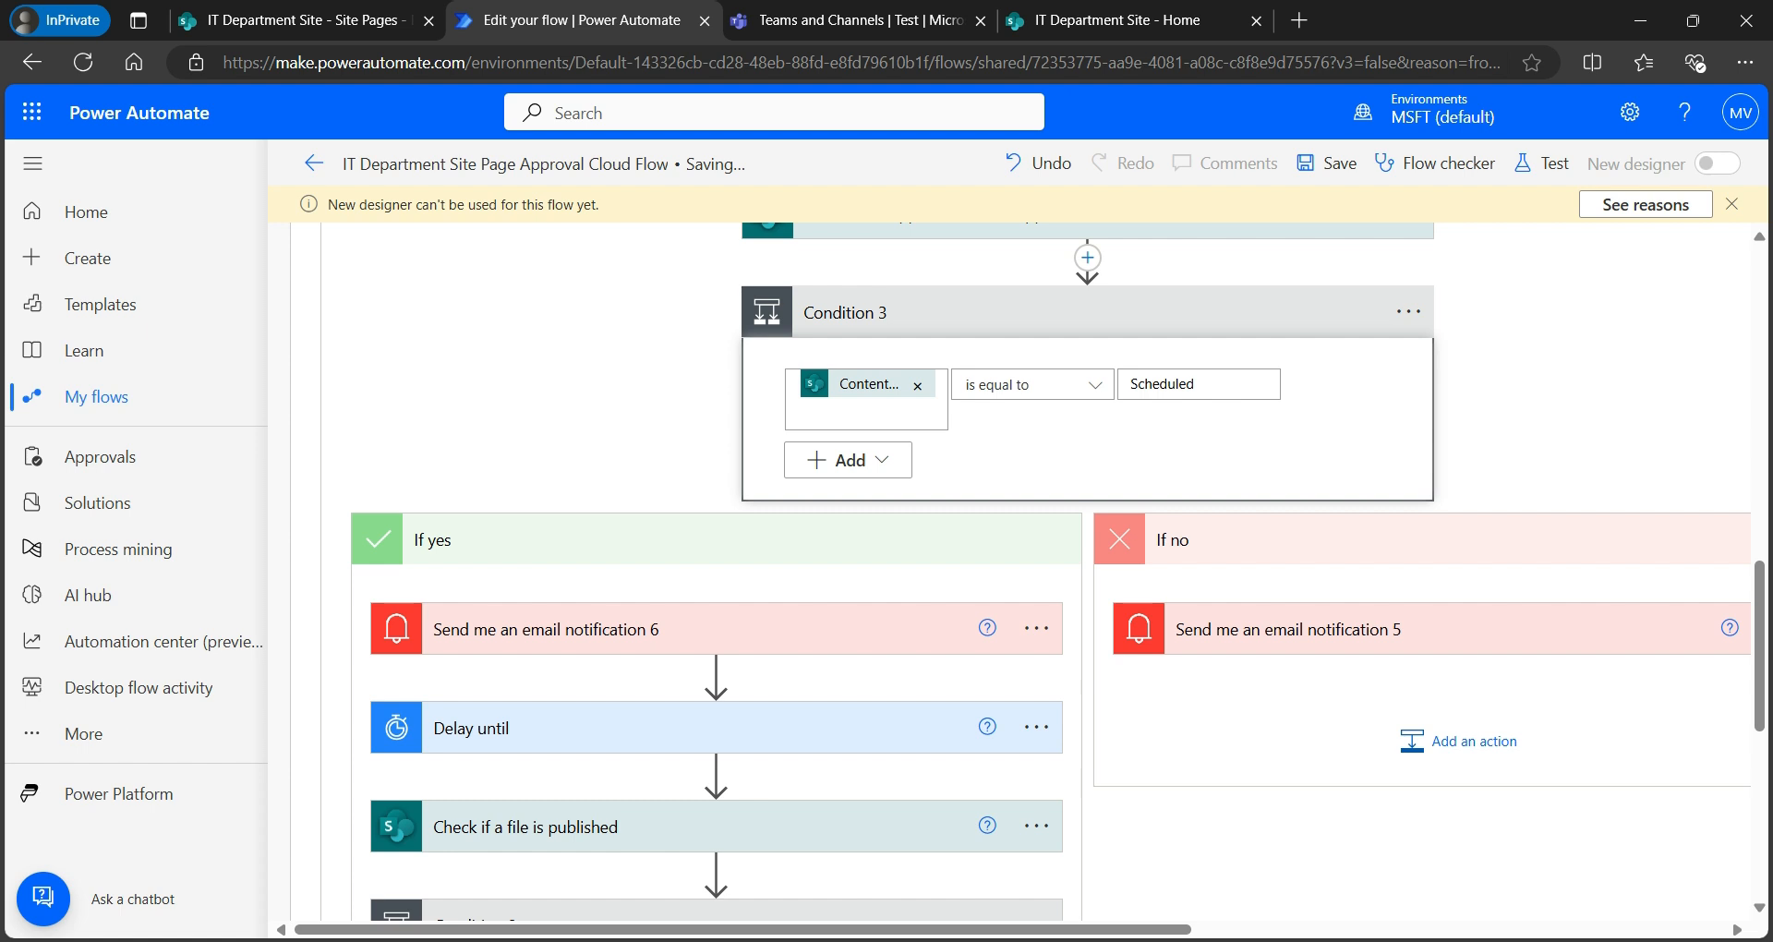
{"action": "scroll", "coordinate": [1050, 573], "scroll_direction": "down", "scroll_amount": 3}
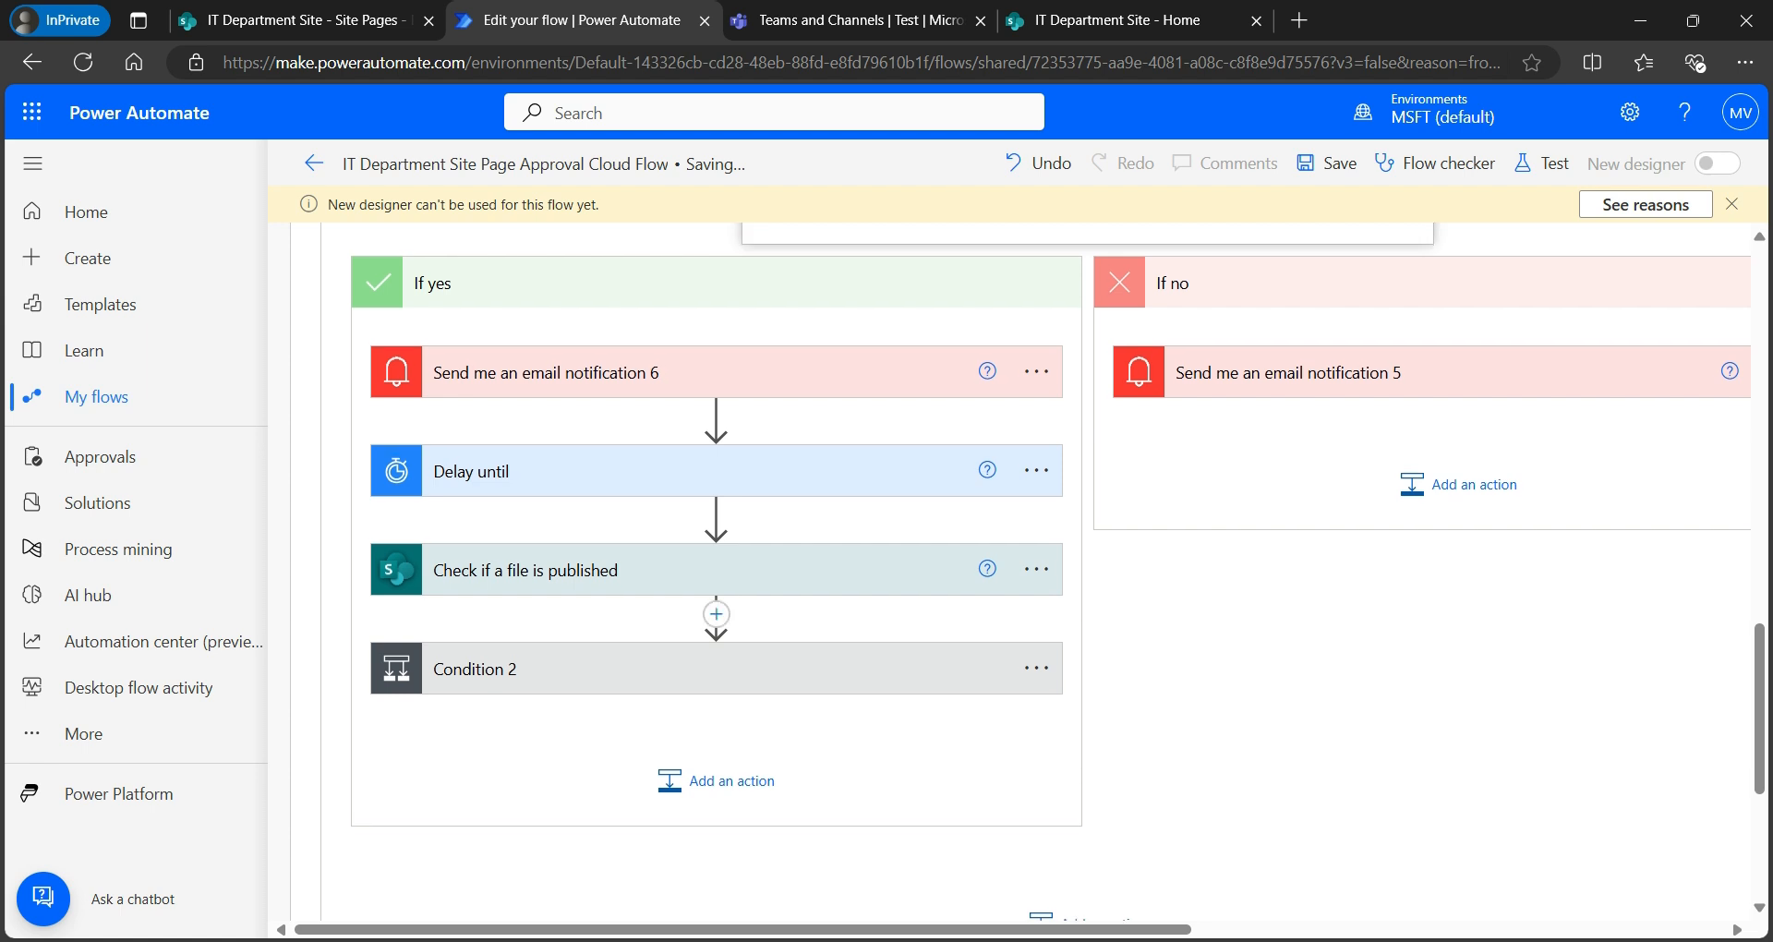
{"action": "left_click", "coordinate": [739, 669]}
{"action": "scroll", "coordinate": [738, 669], "scroll_direction": "down", "scroll_amount": 1}
{"action": "scroll", "coordinate": [1050, 504], "scroll_direction": "down", "scroll_amount": 5}
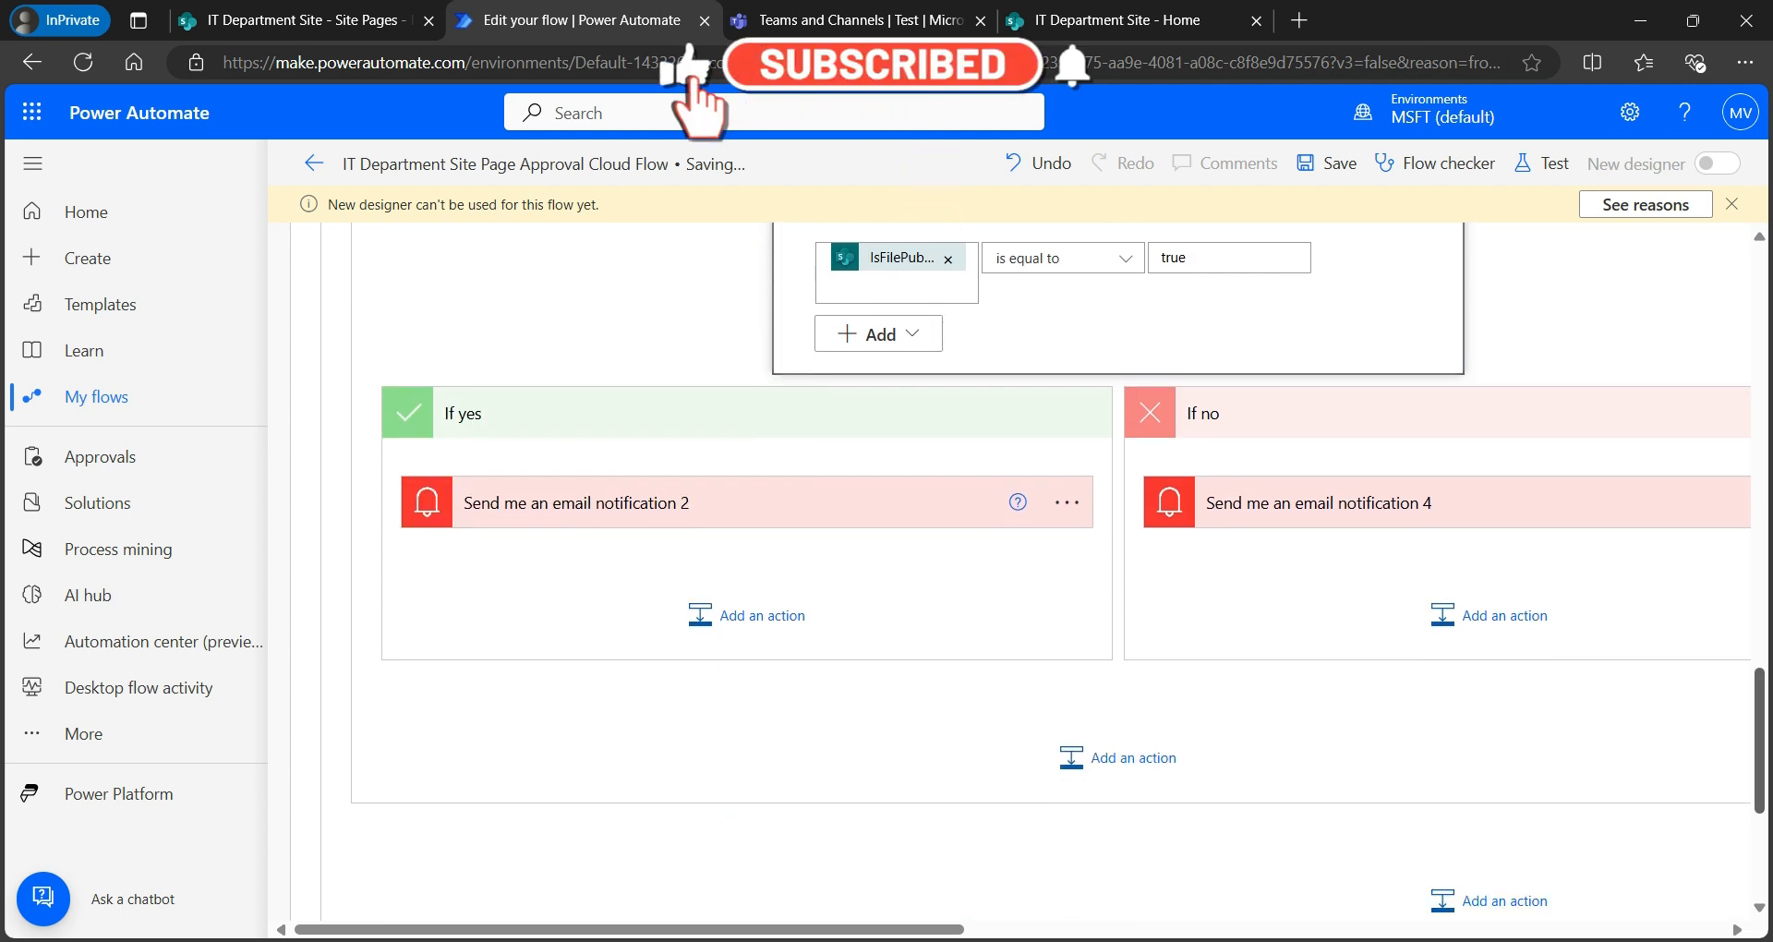
{"action": "scroll", "coordinate": [1051, 573], "scroll_direction": "up", "scroll_amount": 10}
{"action": "scroll", "coordinate": [1051, 572], "scroll_direction": "up", "scroll_amount": 2}
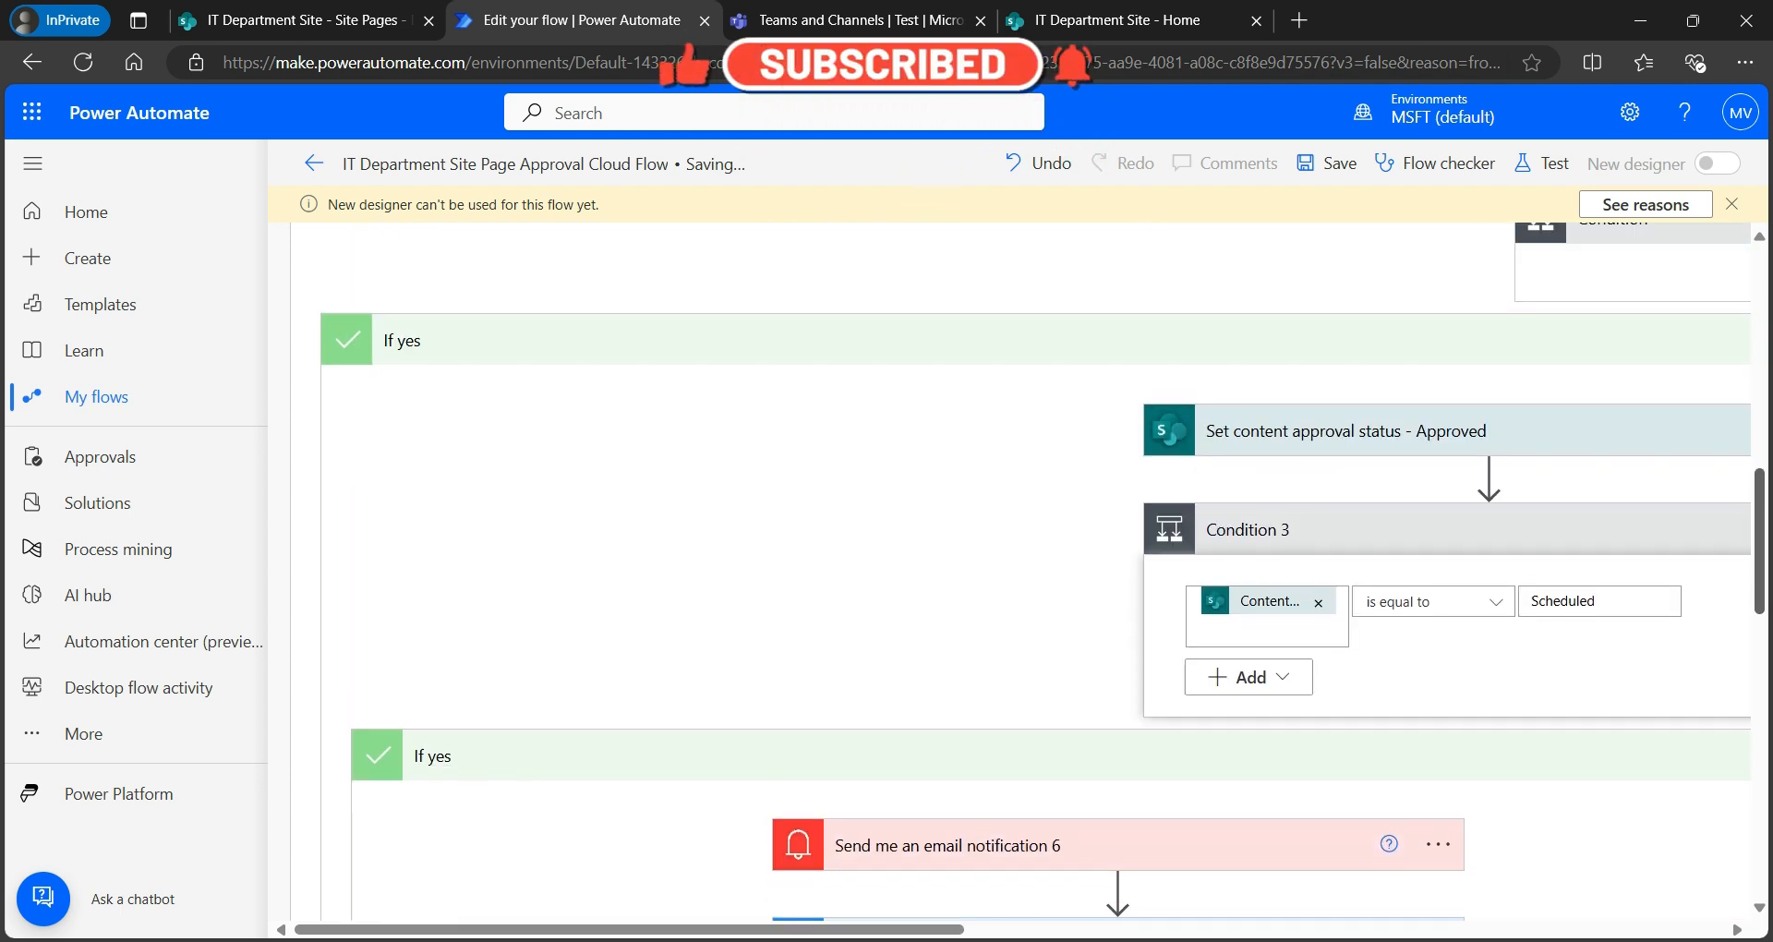
{"action": "left_click_drag", "start_coordinate": [646, 930], "coordinate": [1392, 930]}
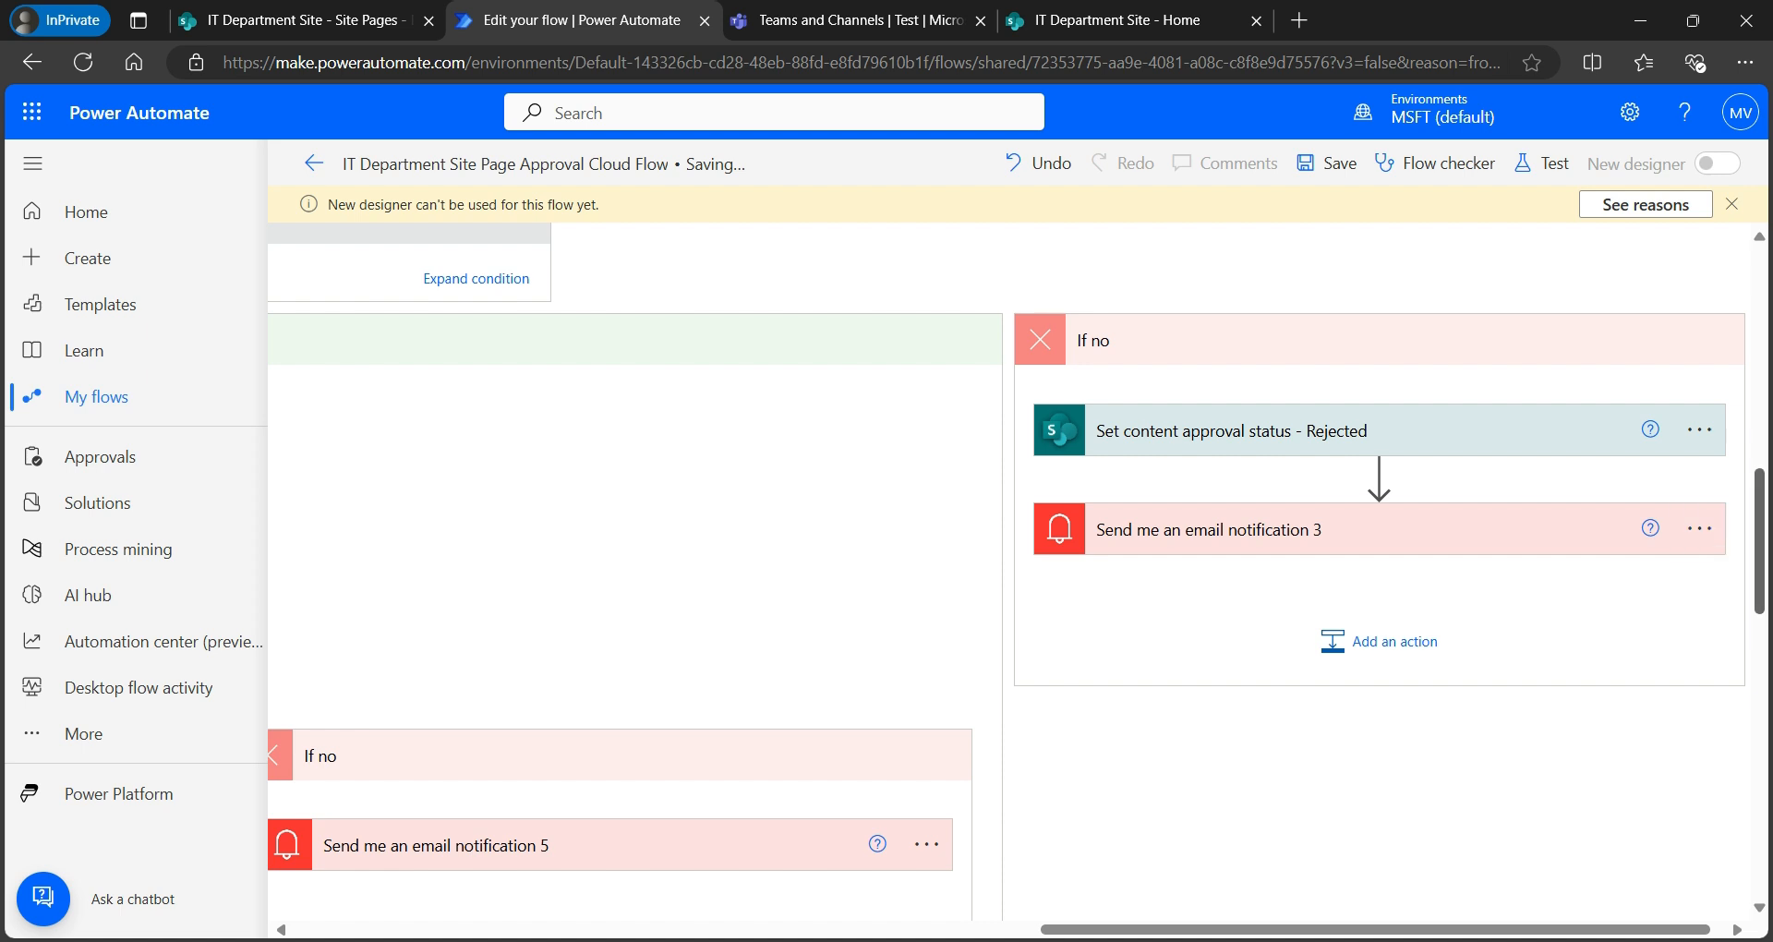
{"action": "scroll", "coordinate": [1016, 572], "scroll_direction": "up", "scroll_amount": 4}
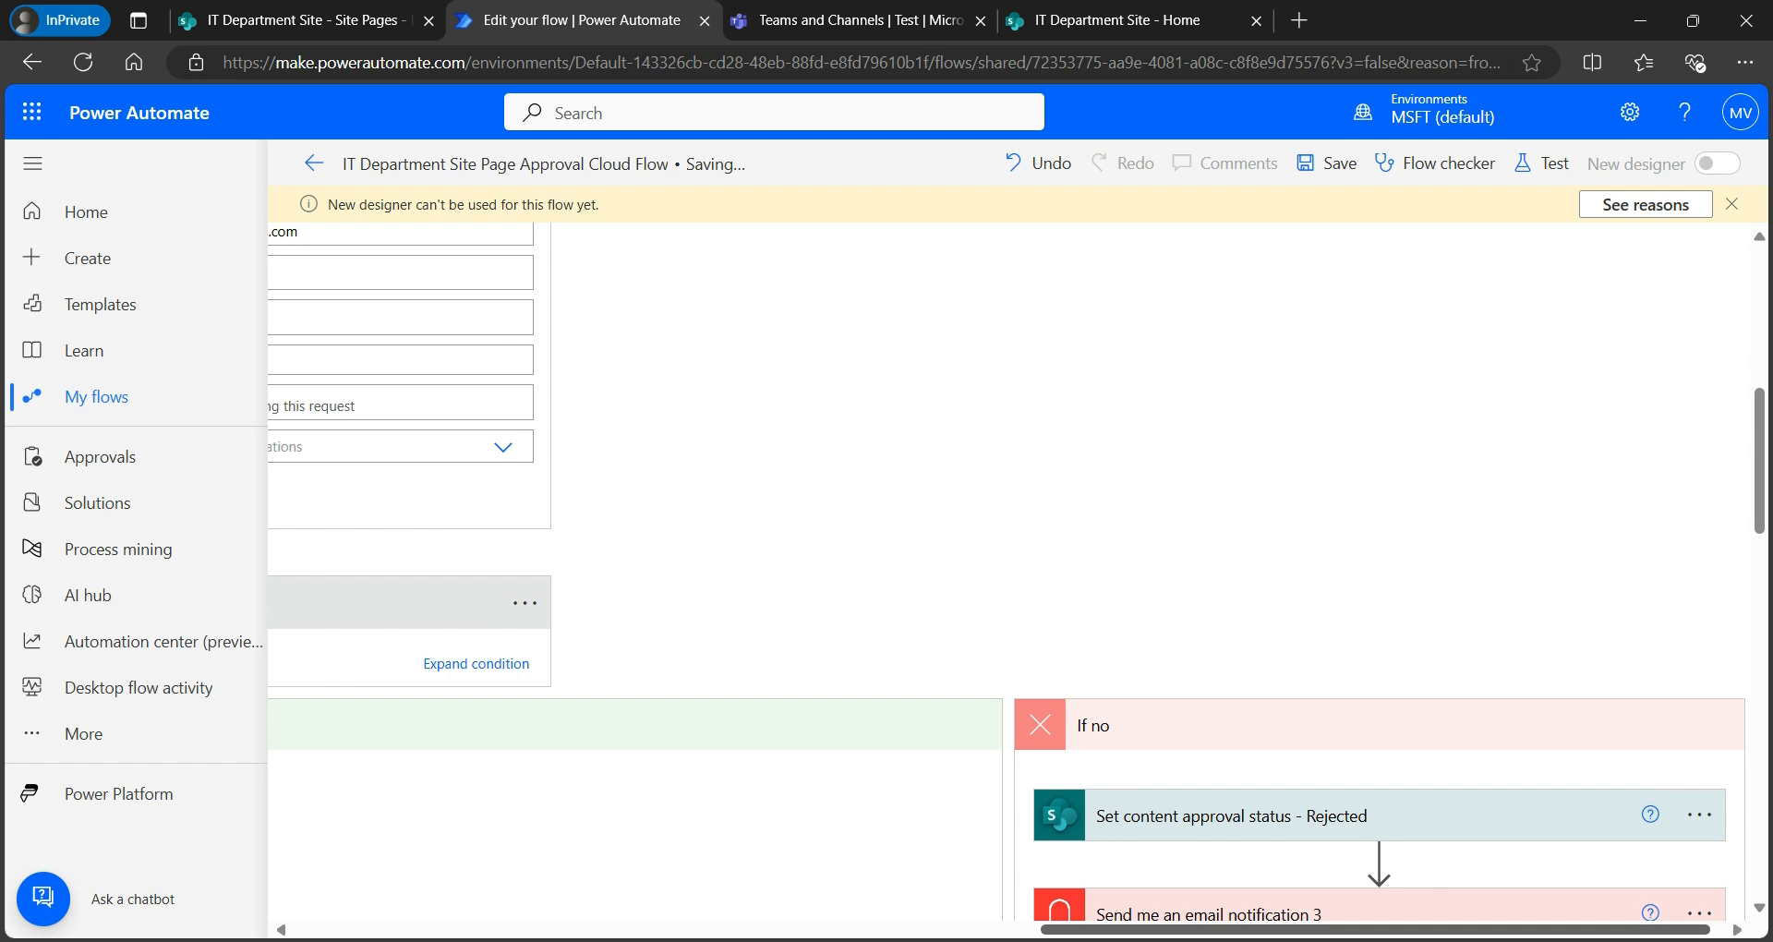
{"action": "scroll", "coordinate": [1015, 573], "scroll_direction": "left", "scroll_amount": 8}
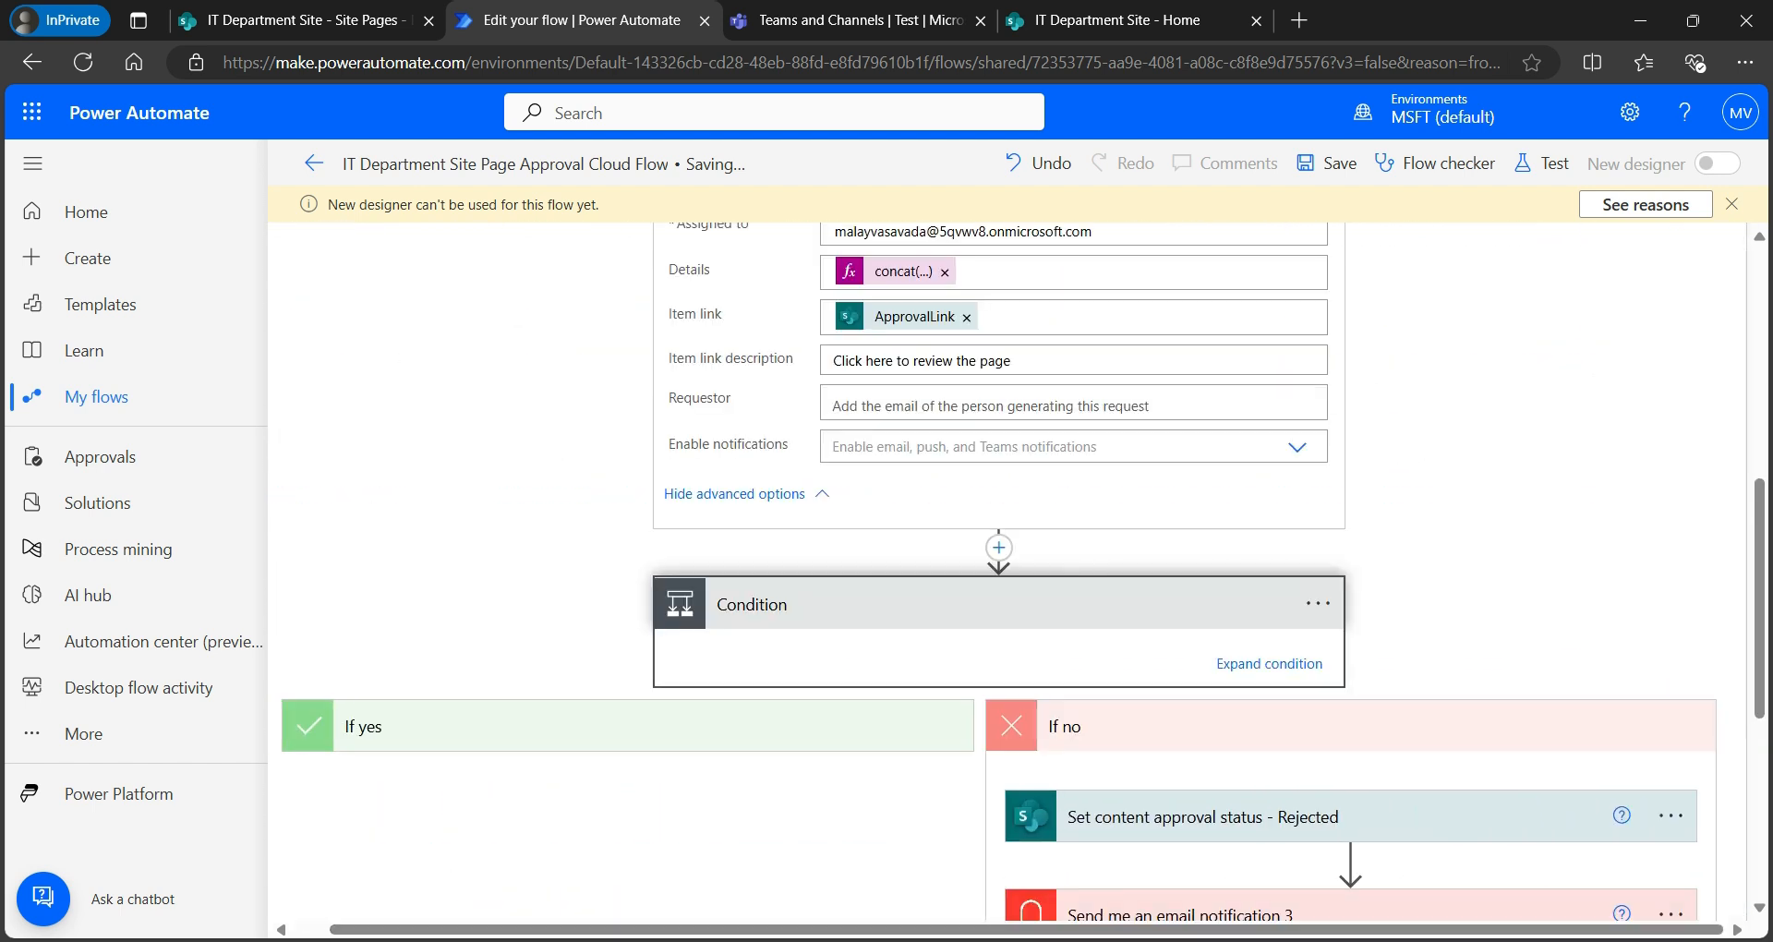
{"action": "left_click", "coordinate": [999, 604]}
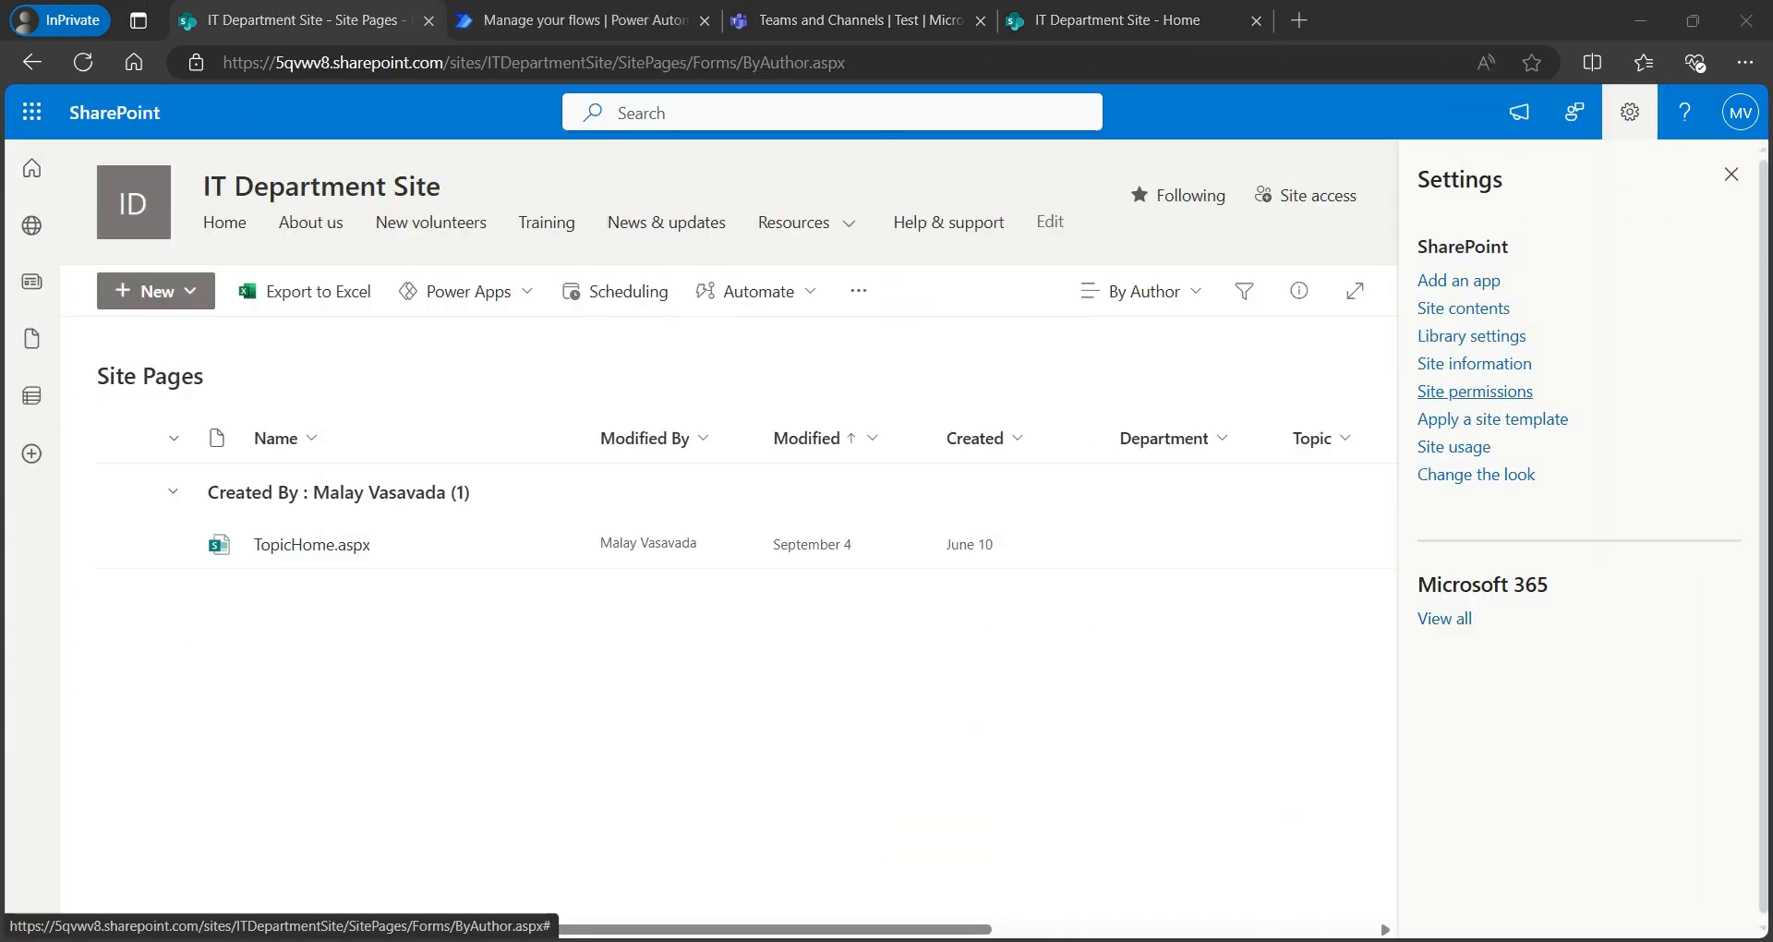
- View the site's Members, Visitors and Owners groups under Site permissions, then open site settings
{"action": "left_click", "coordinate": [1475, 391]}
{"action": "left_click", "coordinate": [417, 438]}
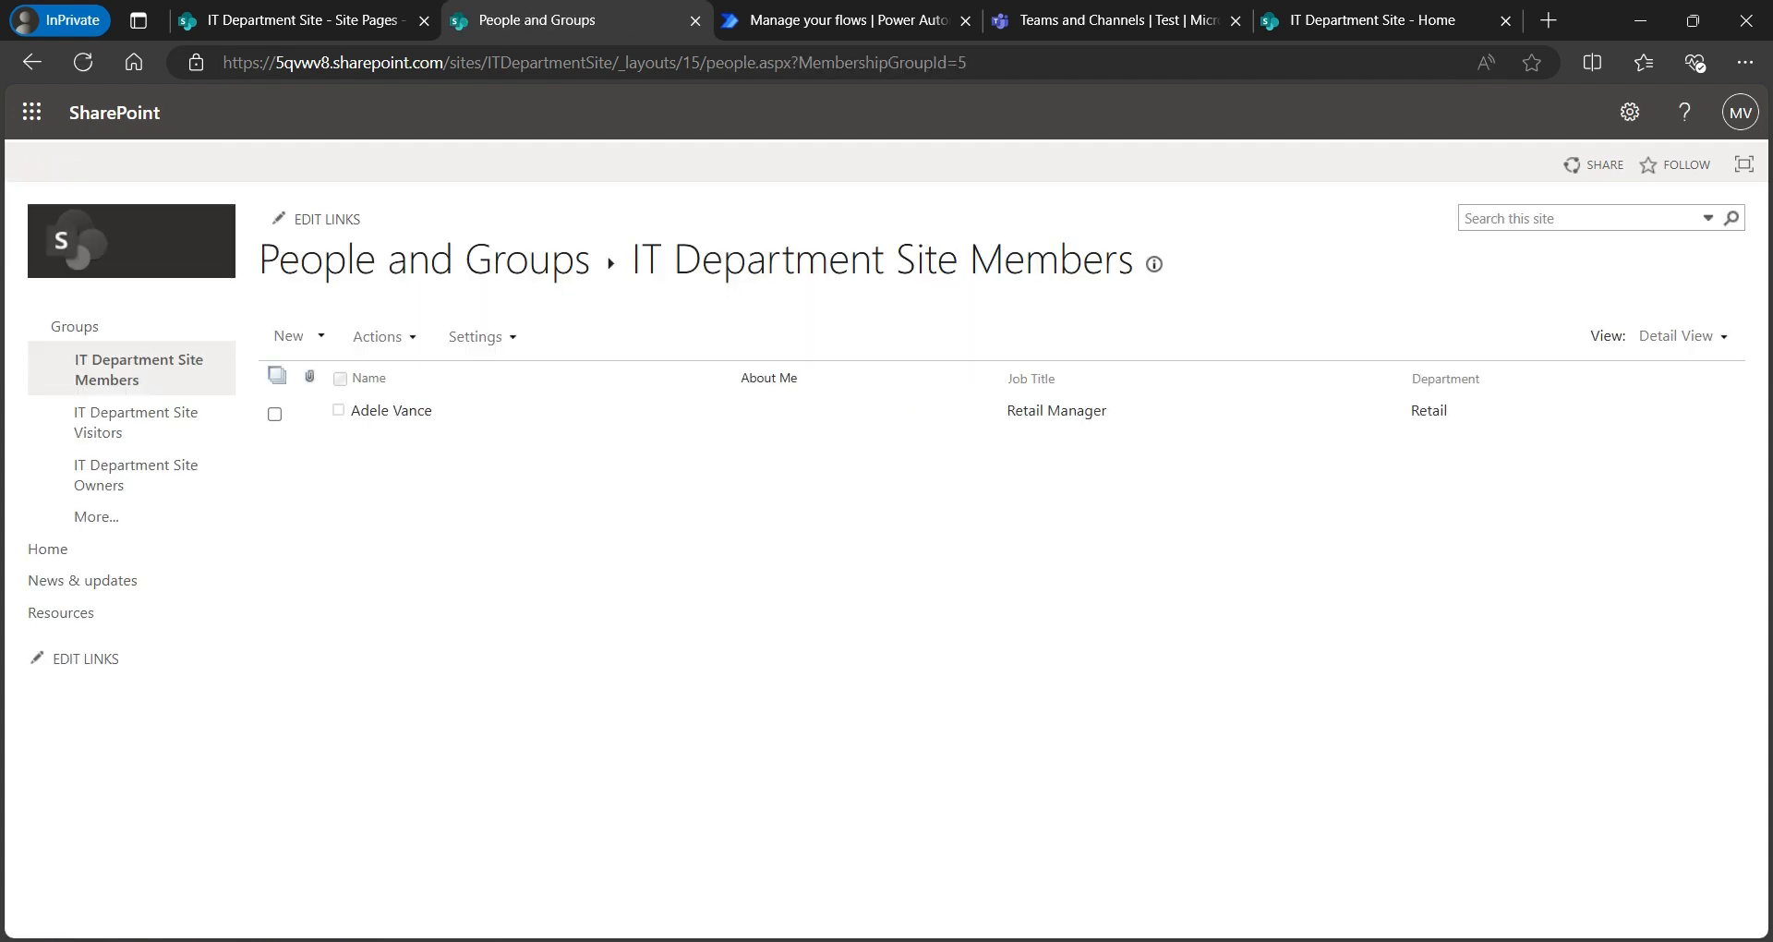
{"action": "left_click", "coordinate": [134, 422]}
{"action": "left_click", "coordinate": [135, 474]}
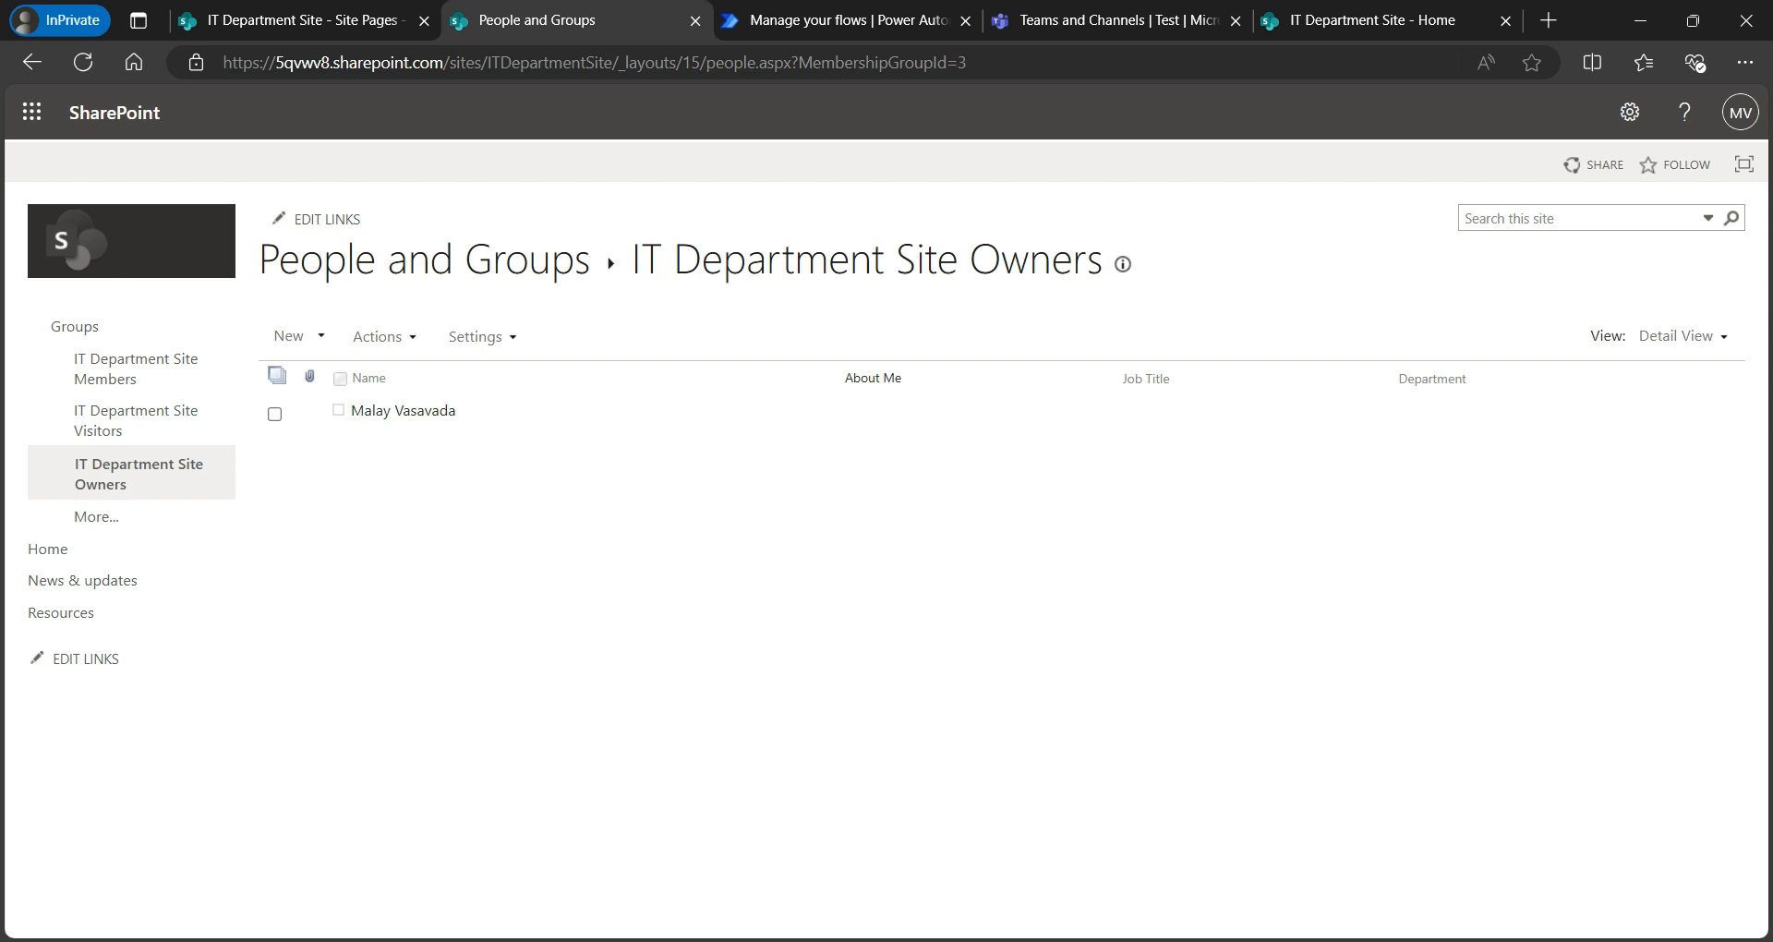
{"action": "left_click", "coordinate": [1629, 112]}
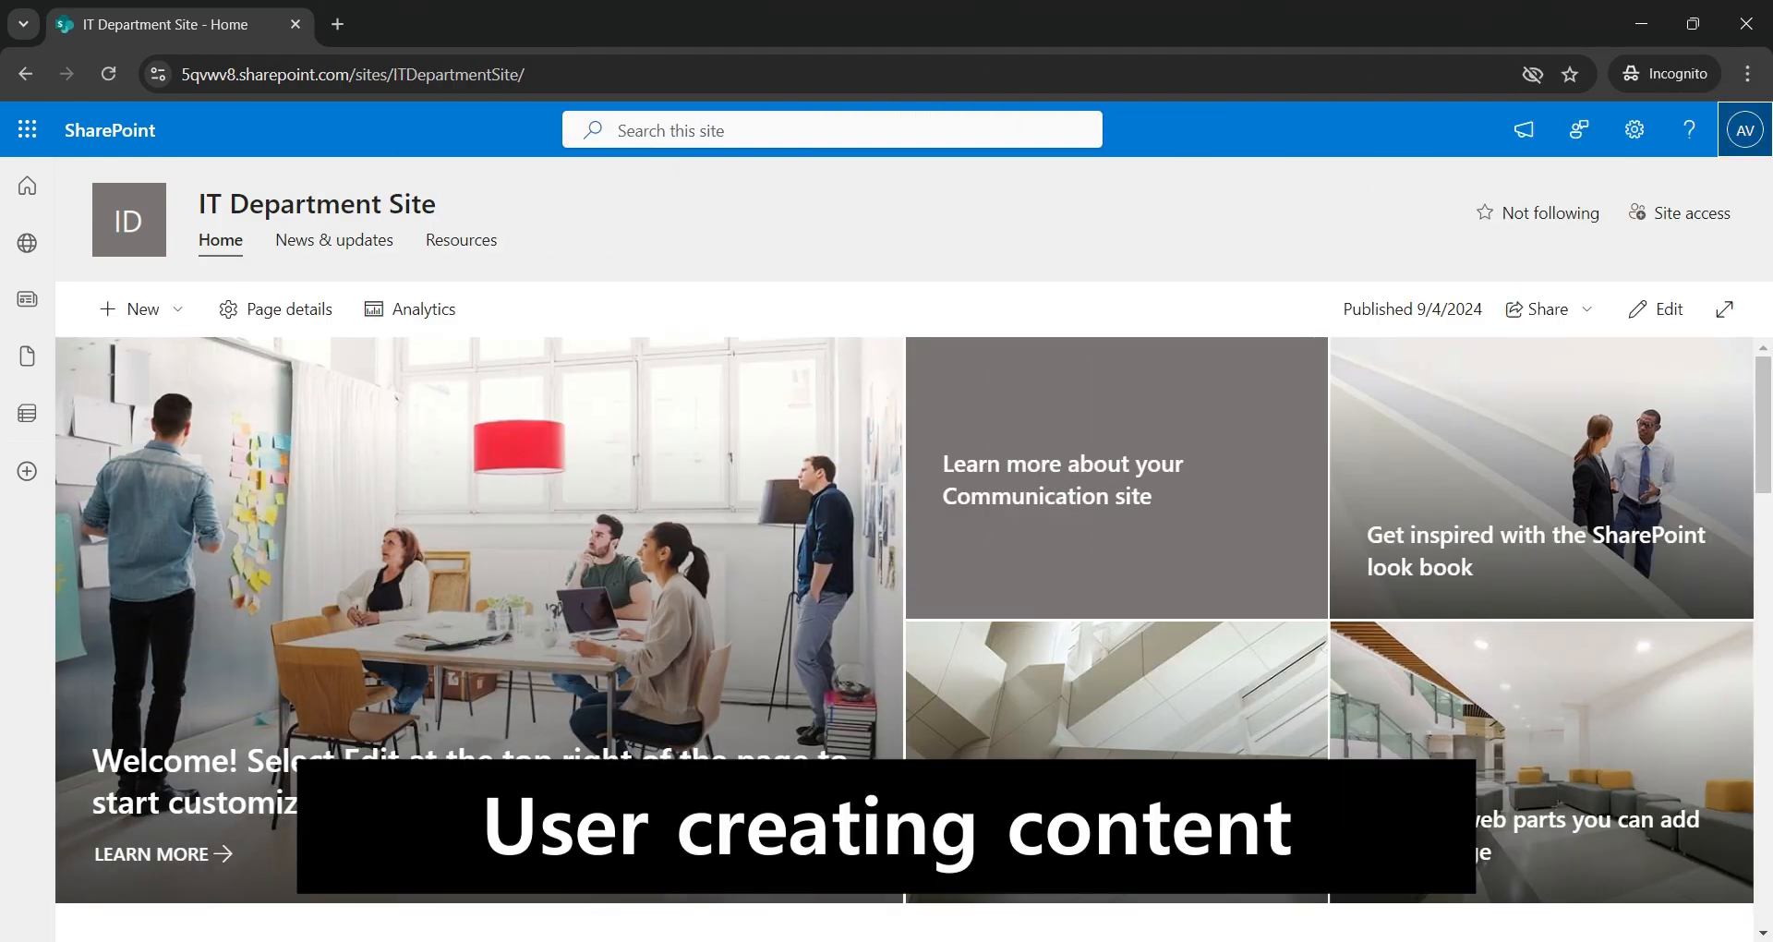
- Create a new blank site page titled 'Sample Page for Submission'
{"action": "left_click", "coordinate": [138, 309]}
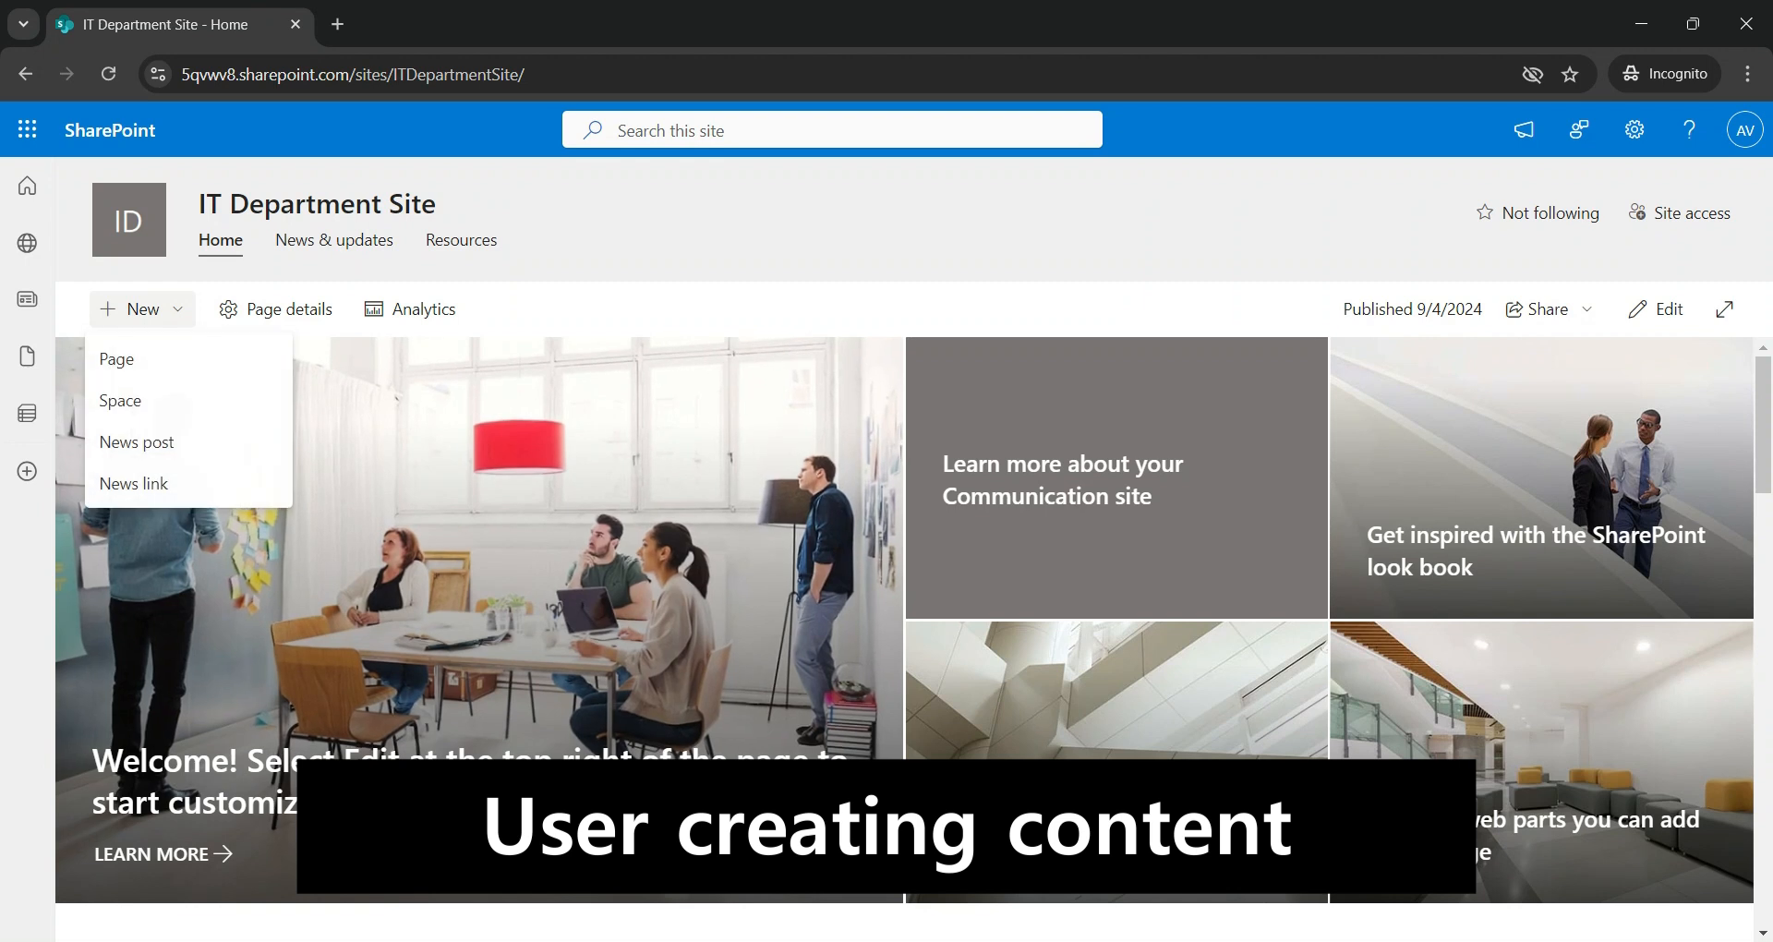
{"action": "left_click", "coordinate": [117, 358]}
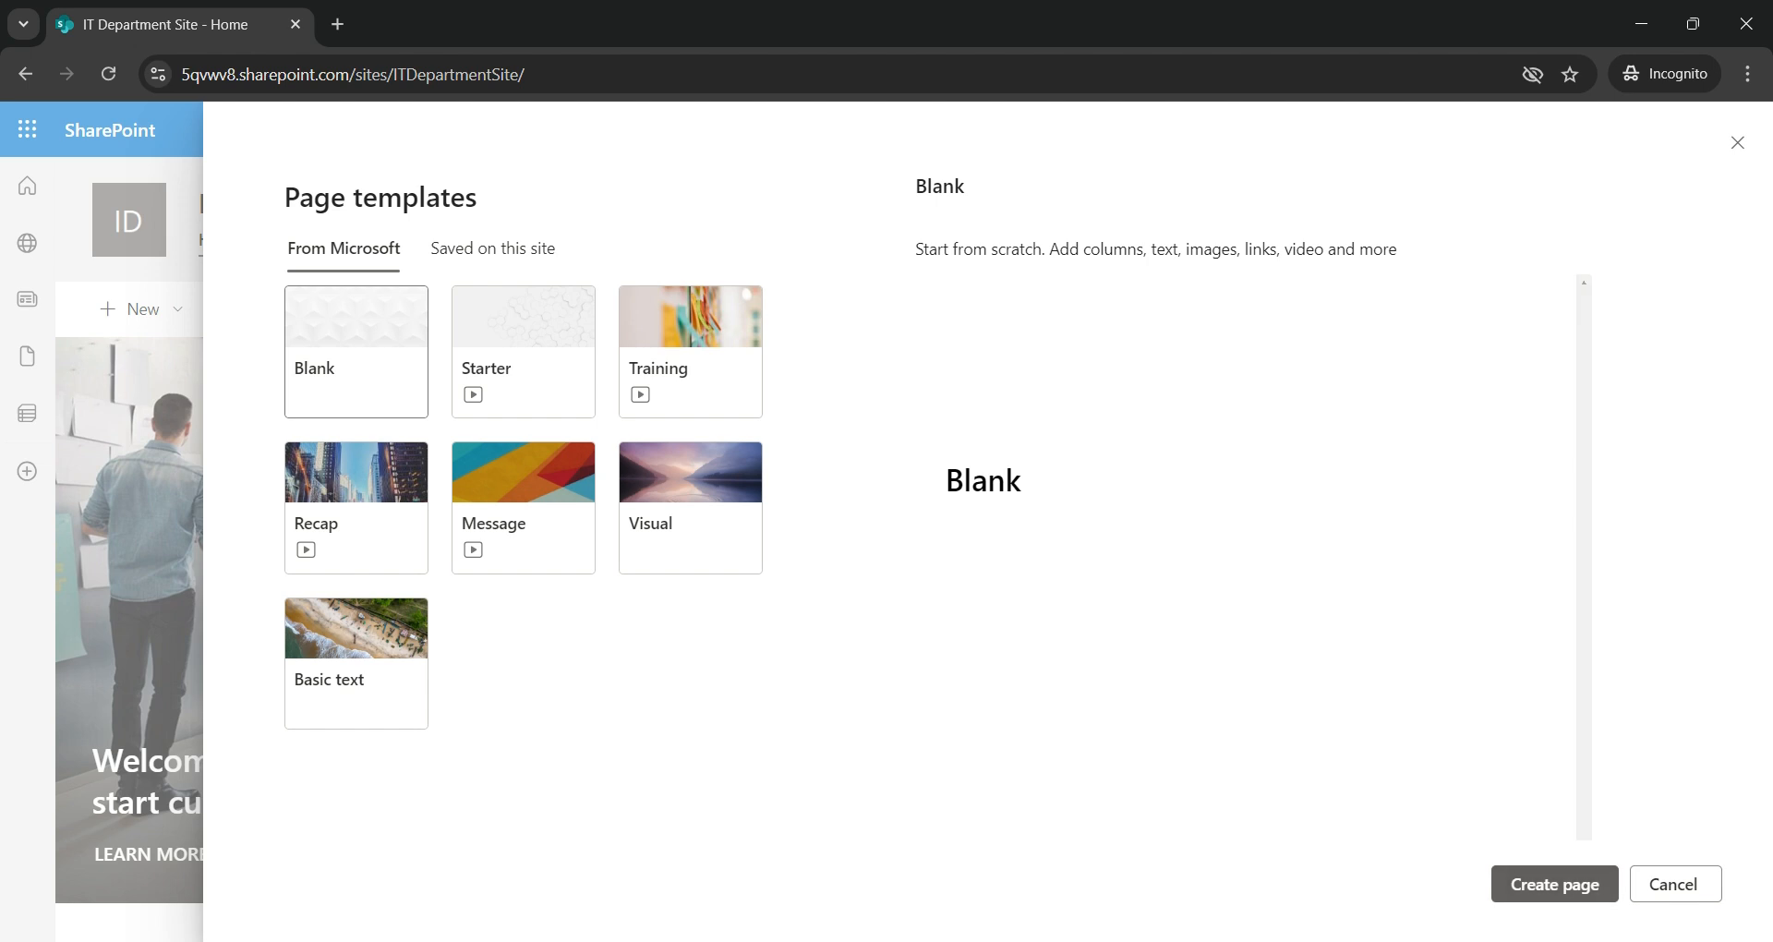
{"action": "left_click", "coordinate": [1555, 883]}
{"action": "type", "text": "Sa"}
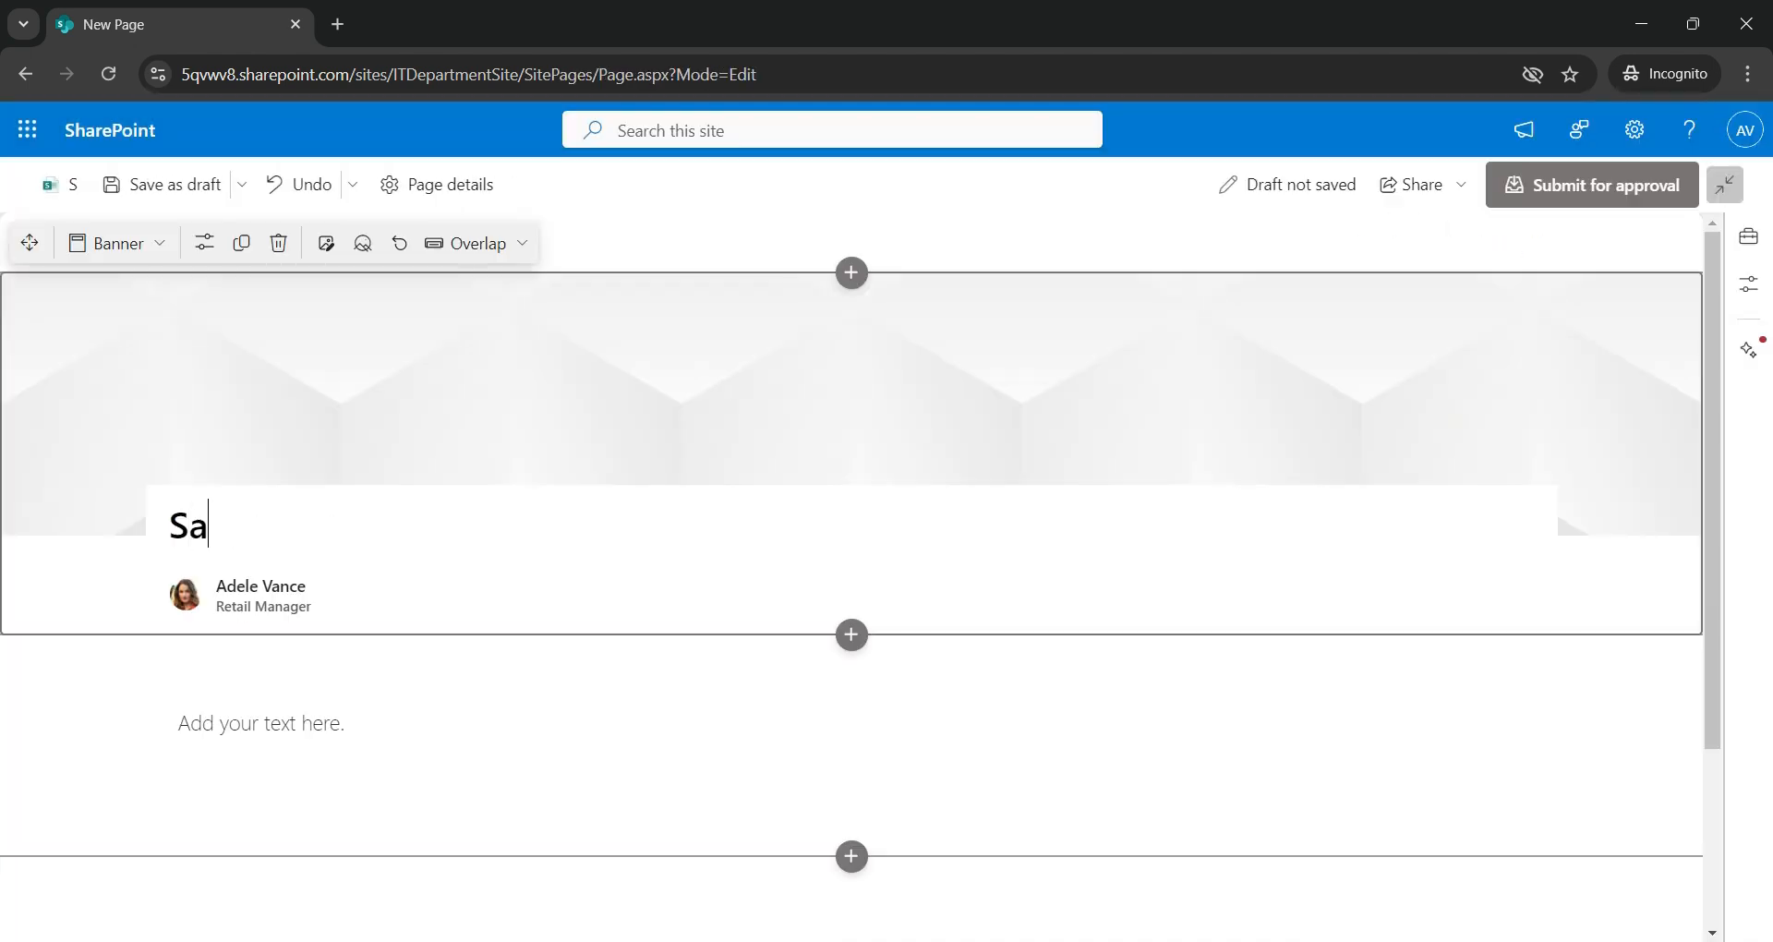
{"action": "type", "text": "mple Page"}
{"action": "key", "text": "BackSpace"}
{"action": "type", "text": "g"}
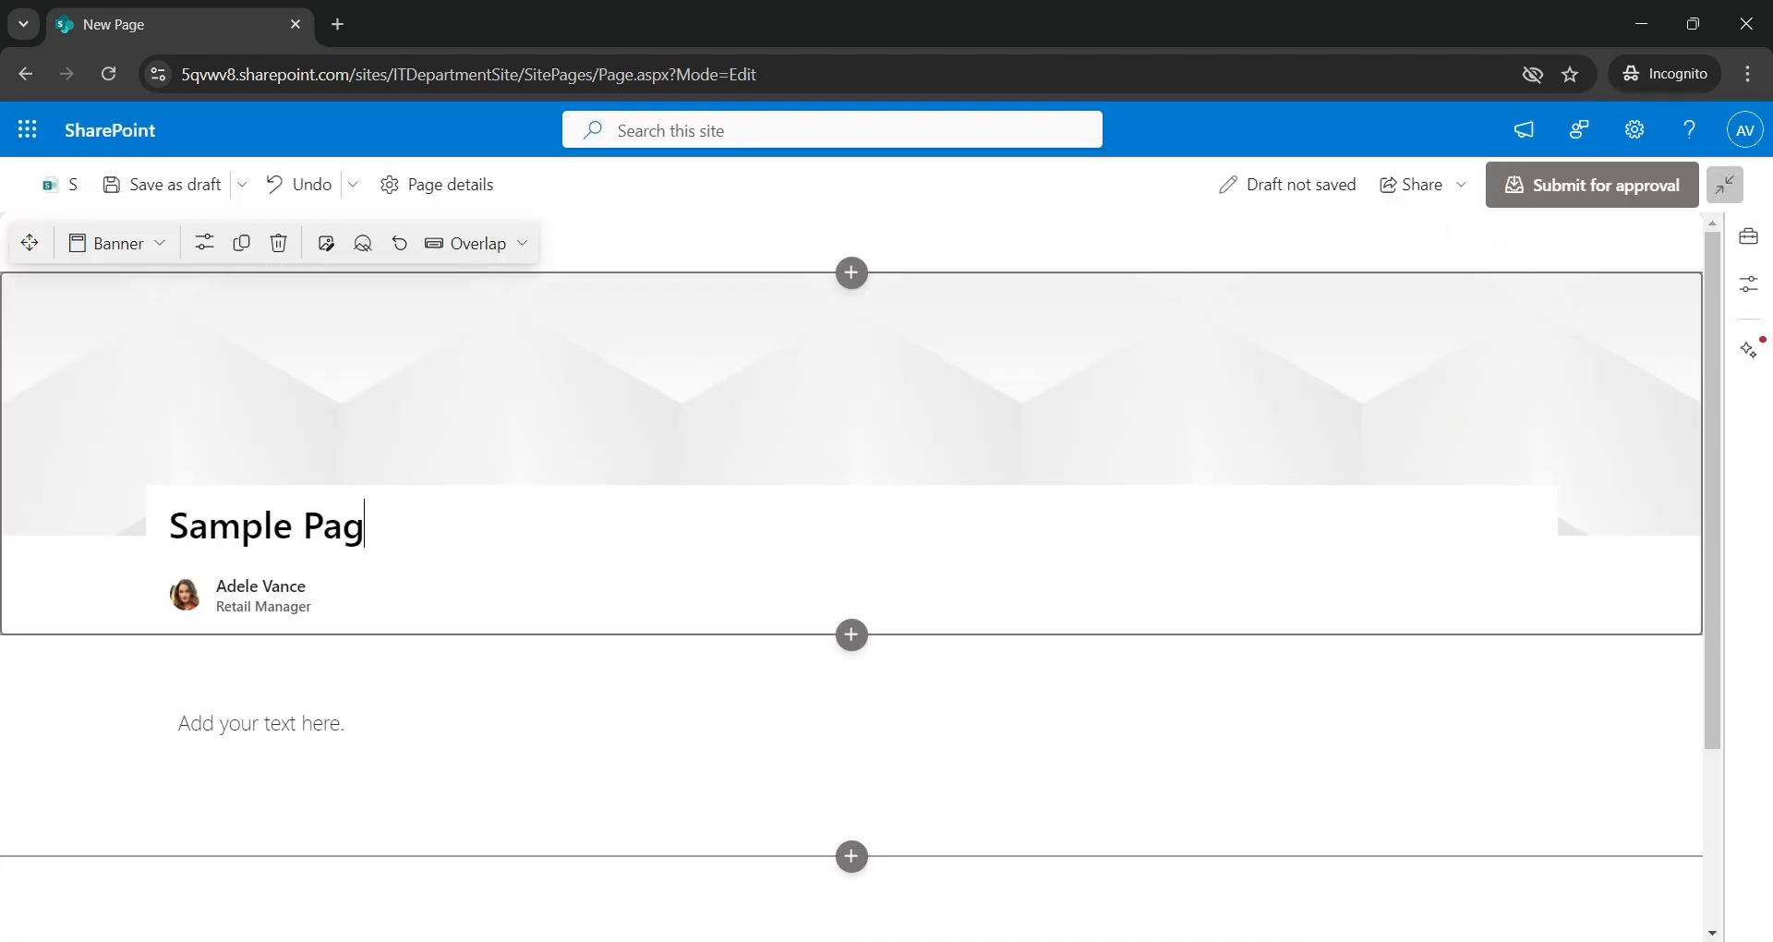
{"action": "type", "text": "e for Submission"}
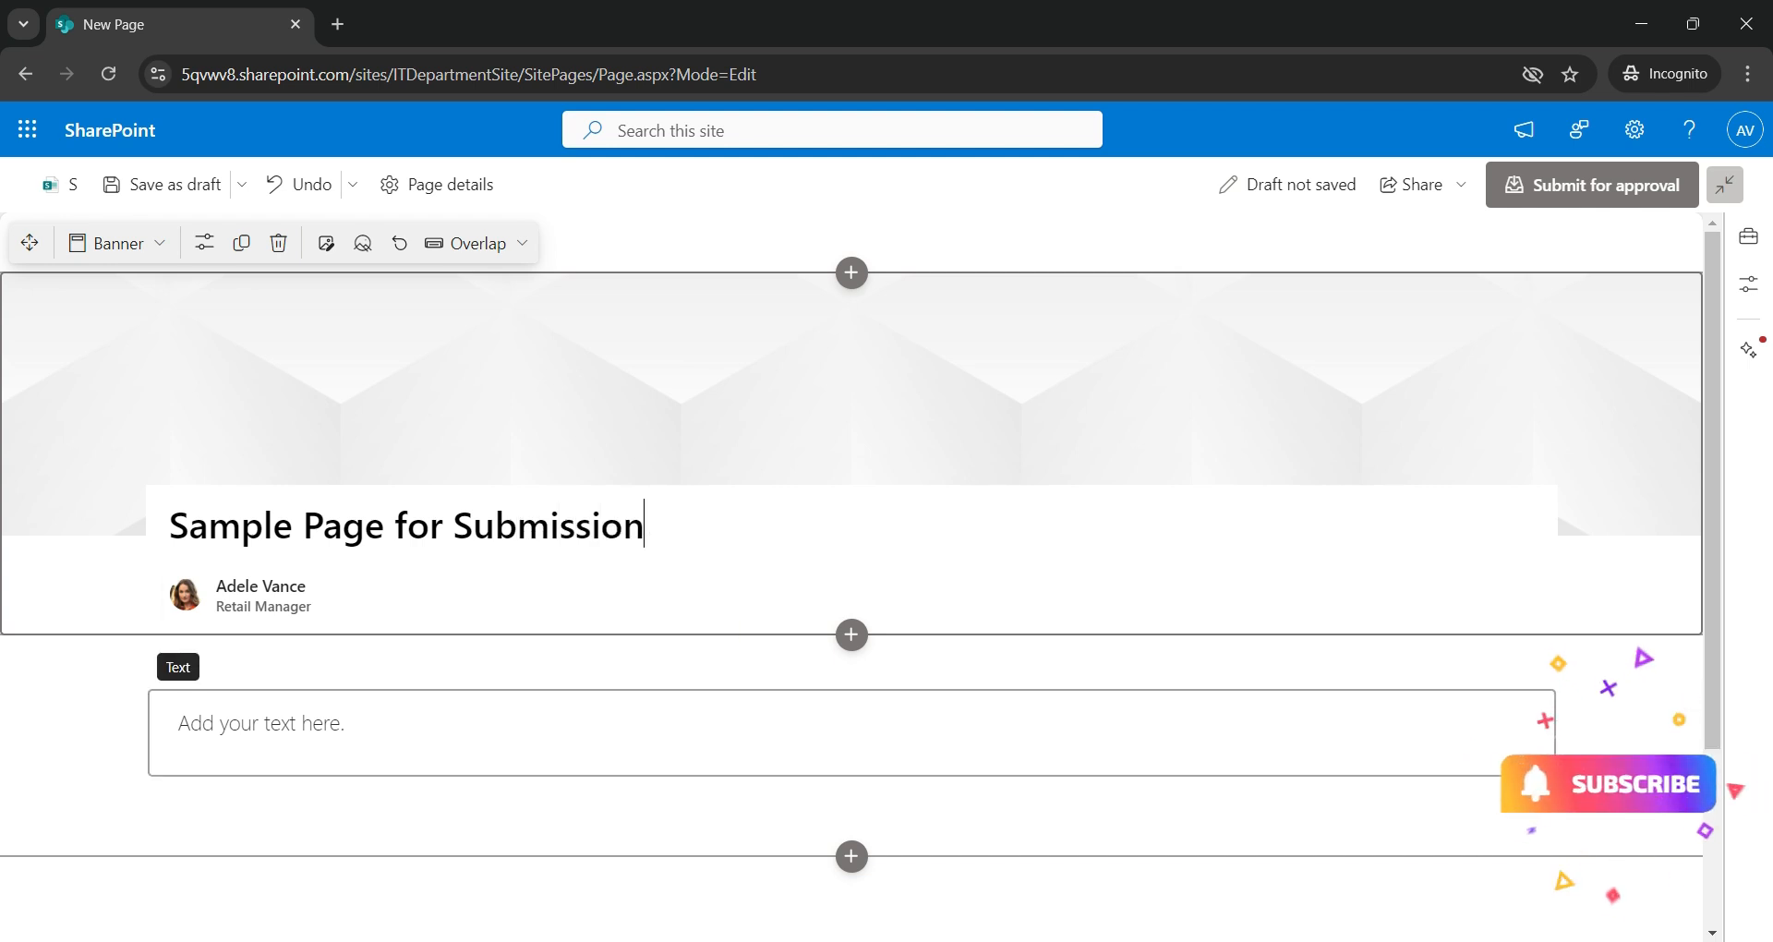
- Add body text 'Sample Content for approval', save as draft, and submit for approval
{"action": "left_click", "coordinate": [263, 724]}
{"action": "type", "text": "Sample"}
{"action": "key", "text": "BackSpace"}
{"action": "type", "text": "le Conte"}
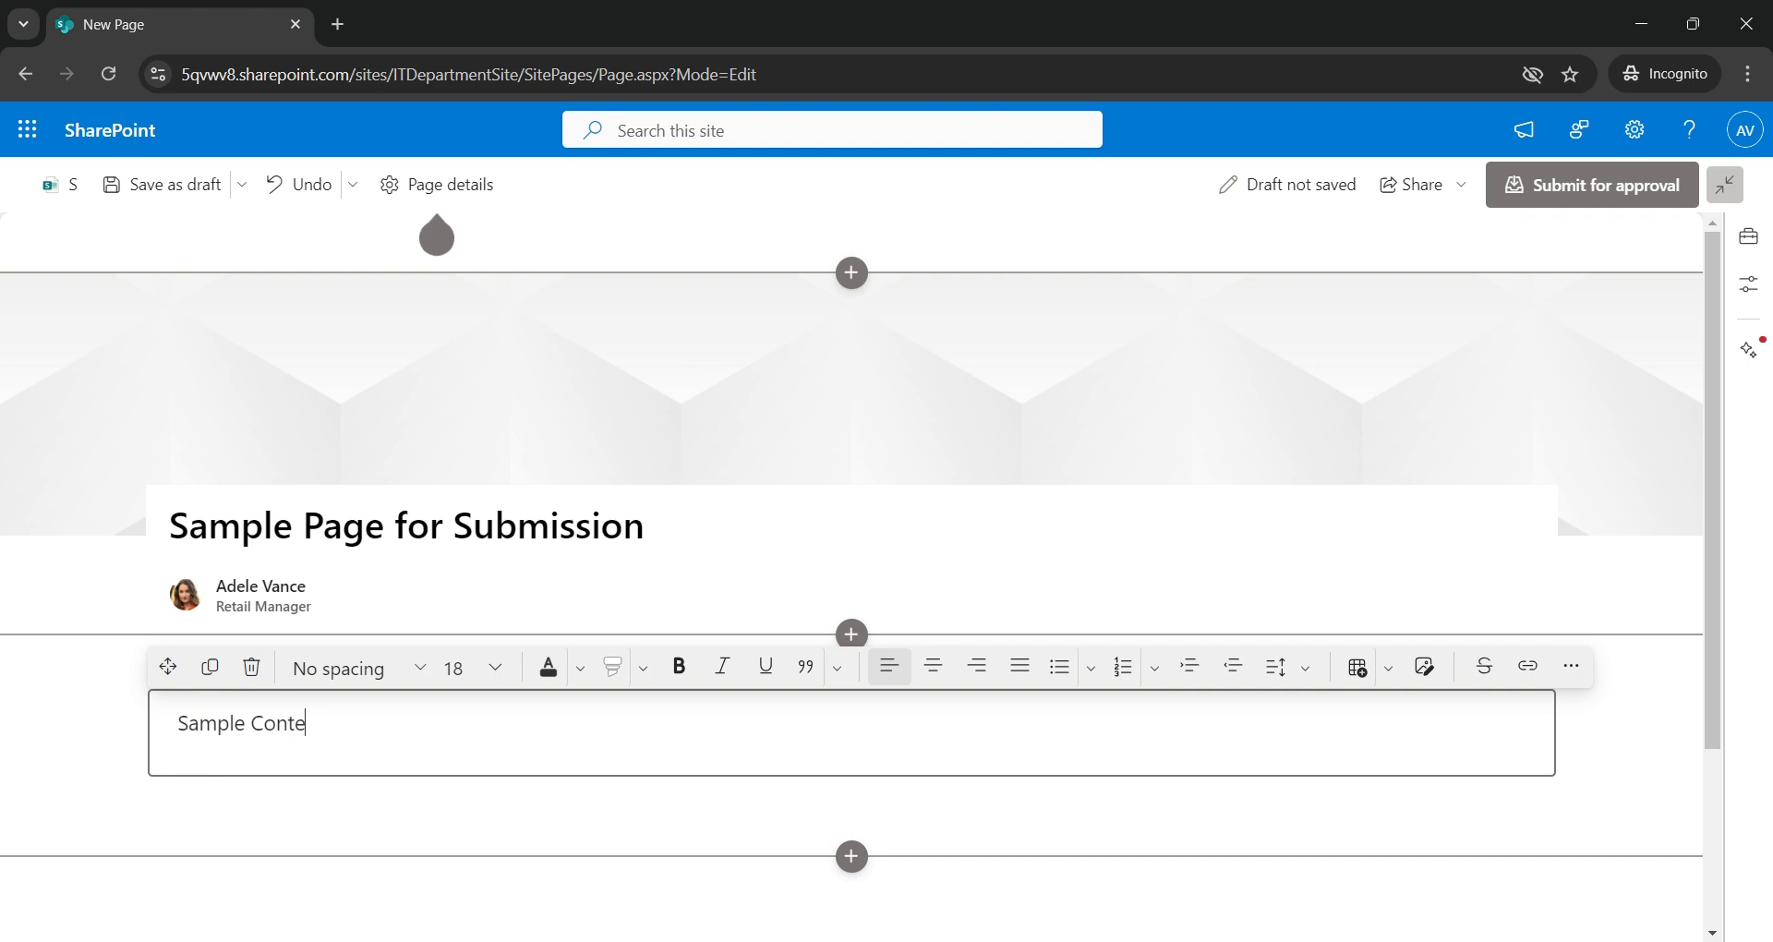
{"action": "type", "text": "nt for approval"}
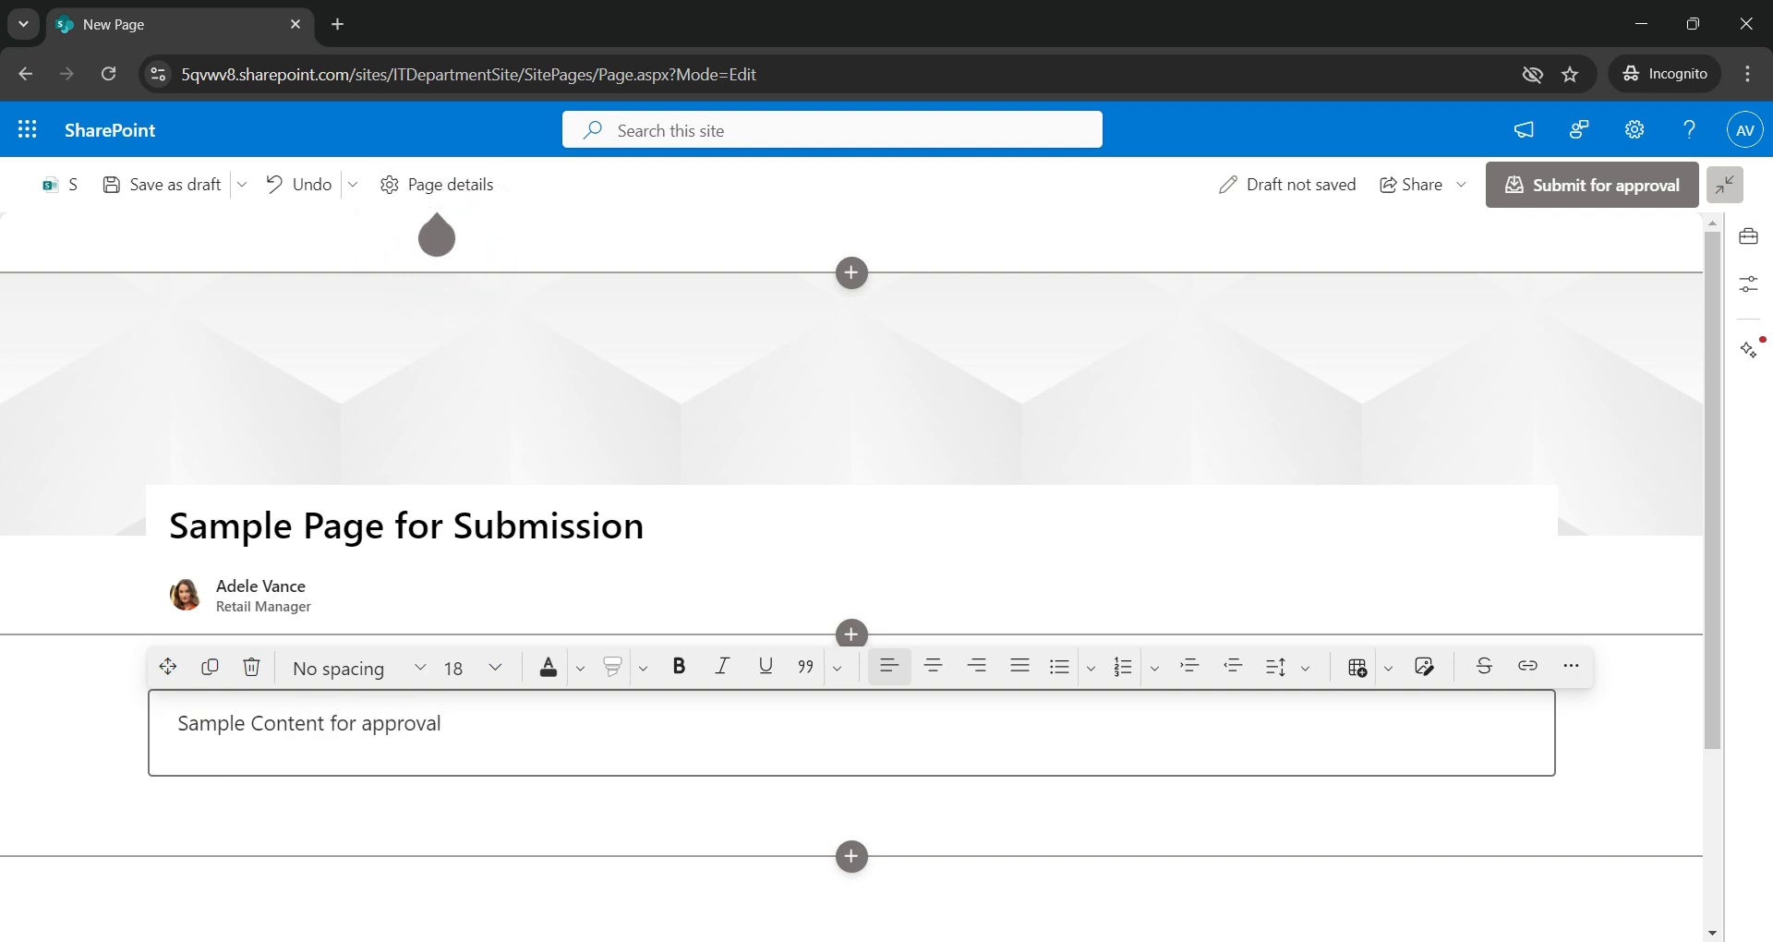
{"action": "left_click", "coordinate": [630, 236]}
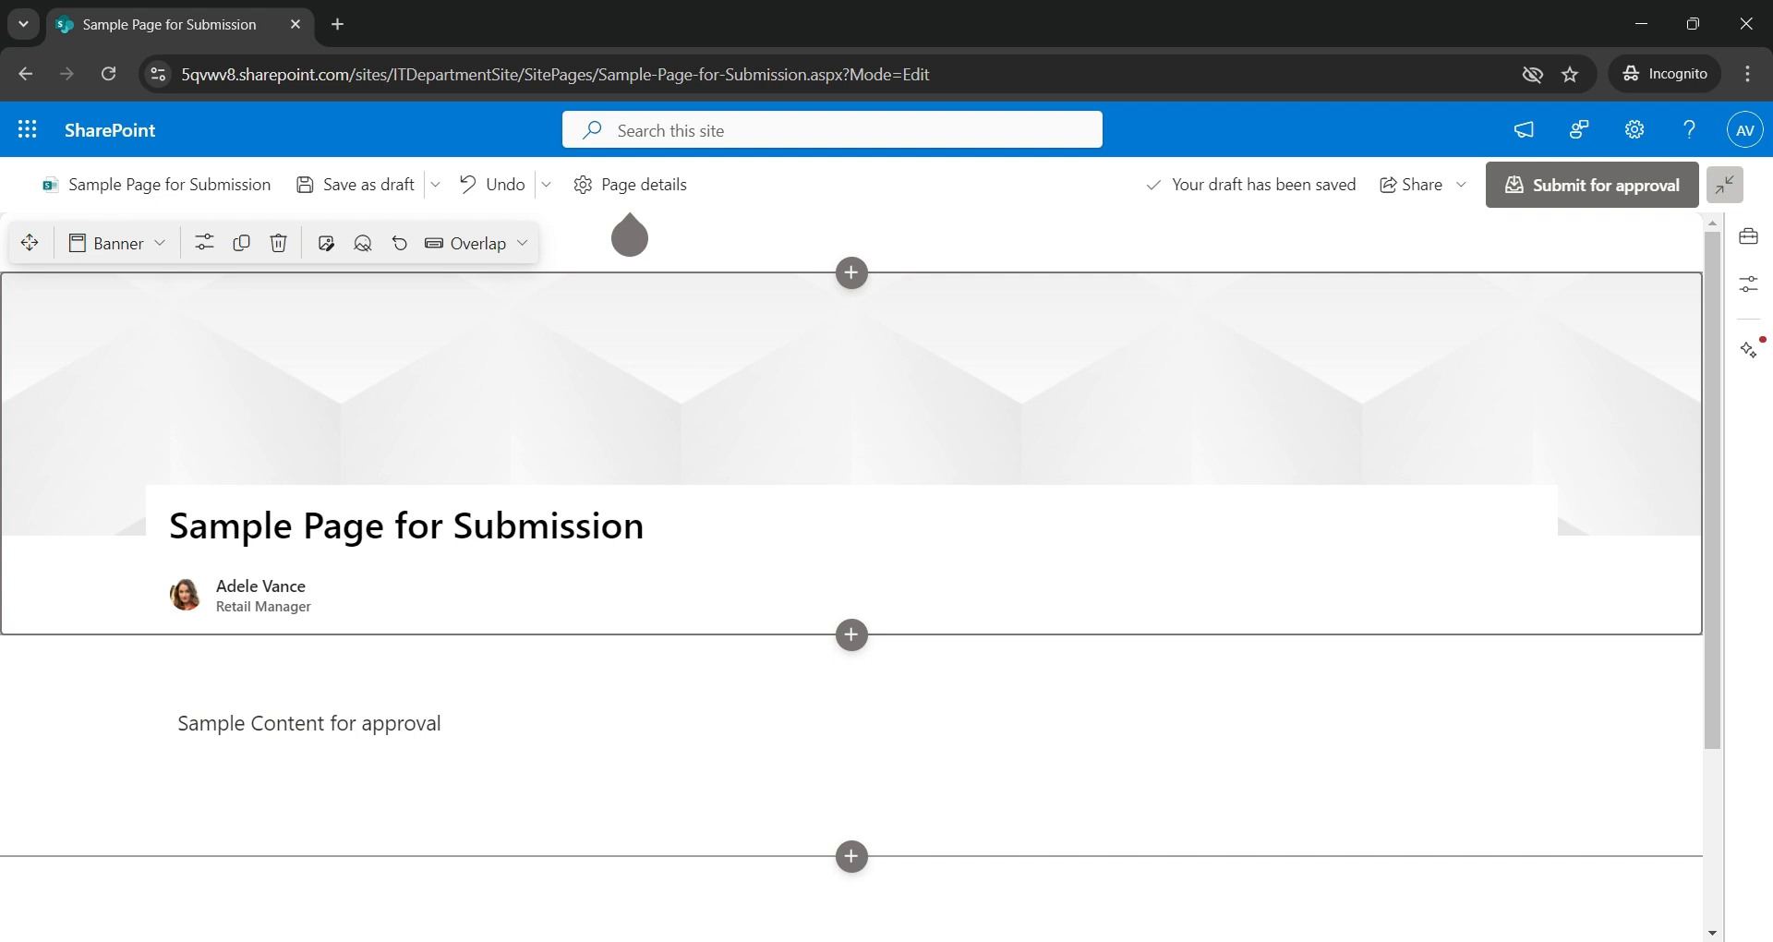
{"action": "left_click", "coordinate": [1591, 185]}
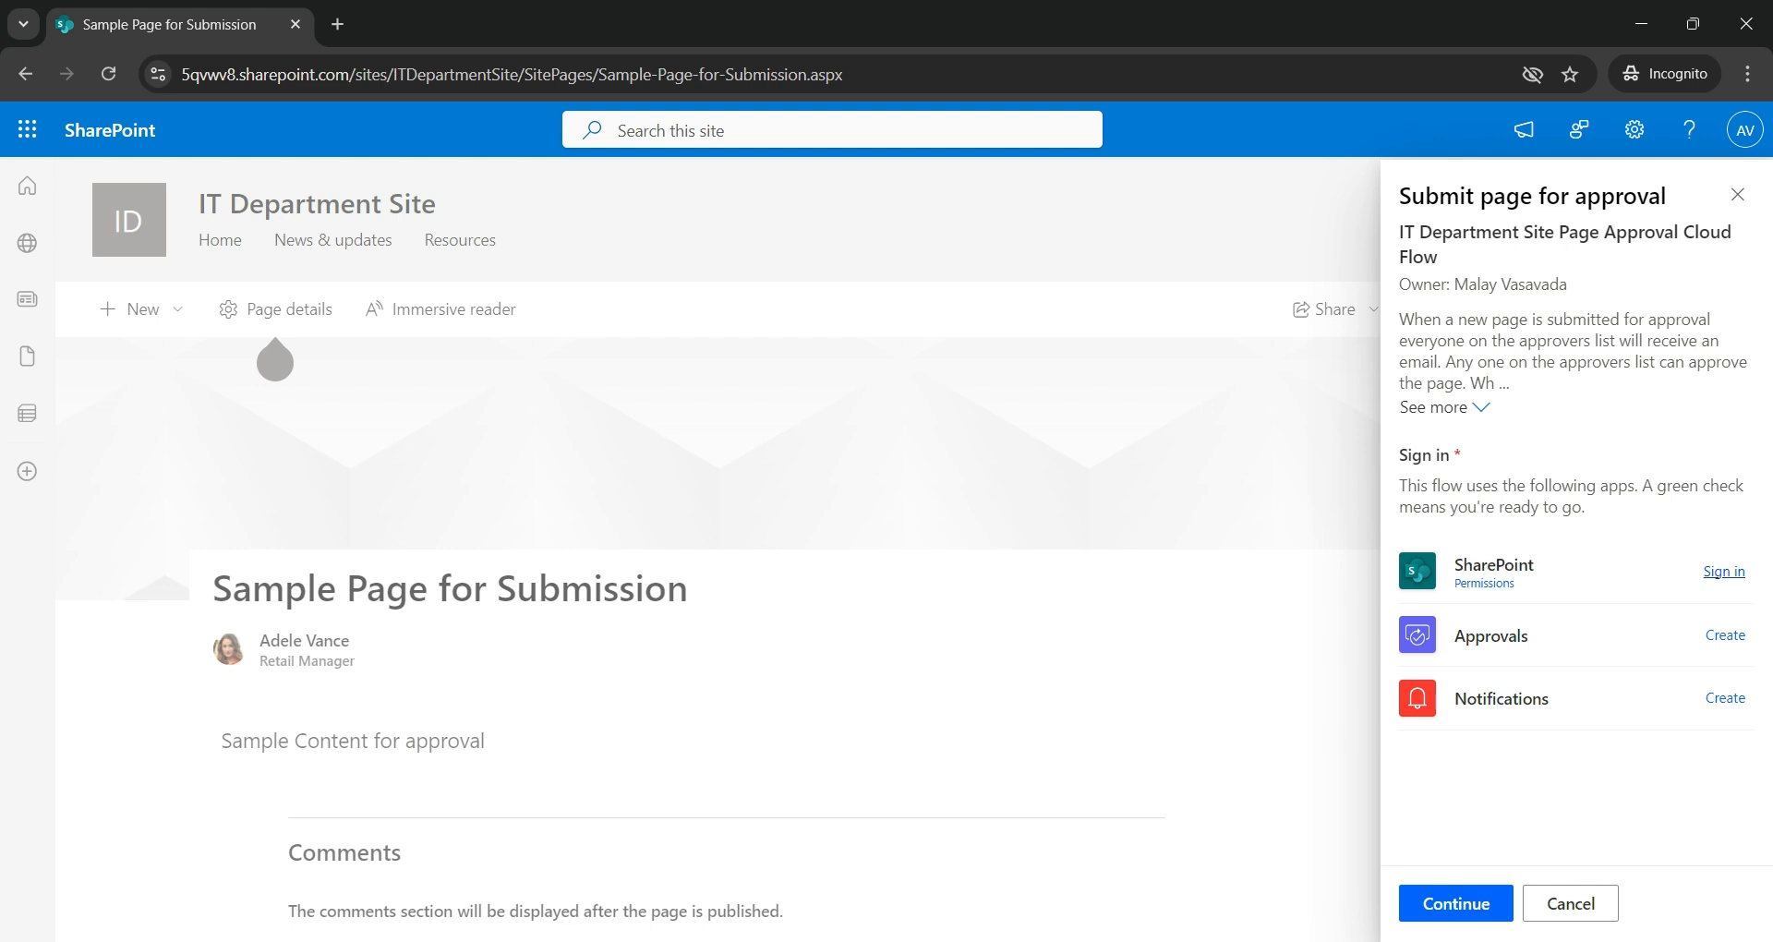
- Sign in the SharePoint, Approvals and Notifications connections for the approval flow
{"action": "left_click", "coordinate": [1723, 571]}
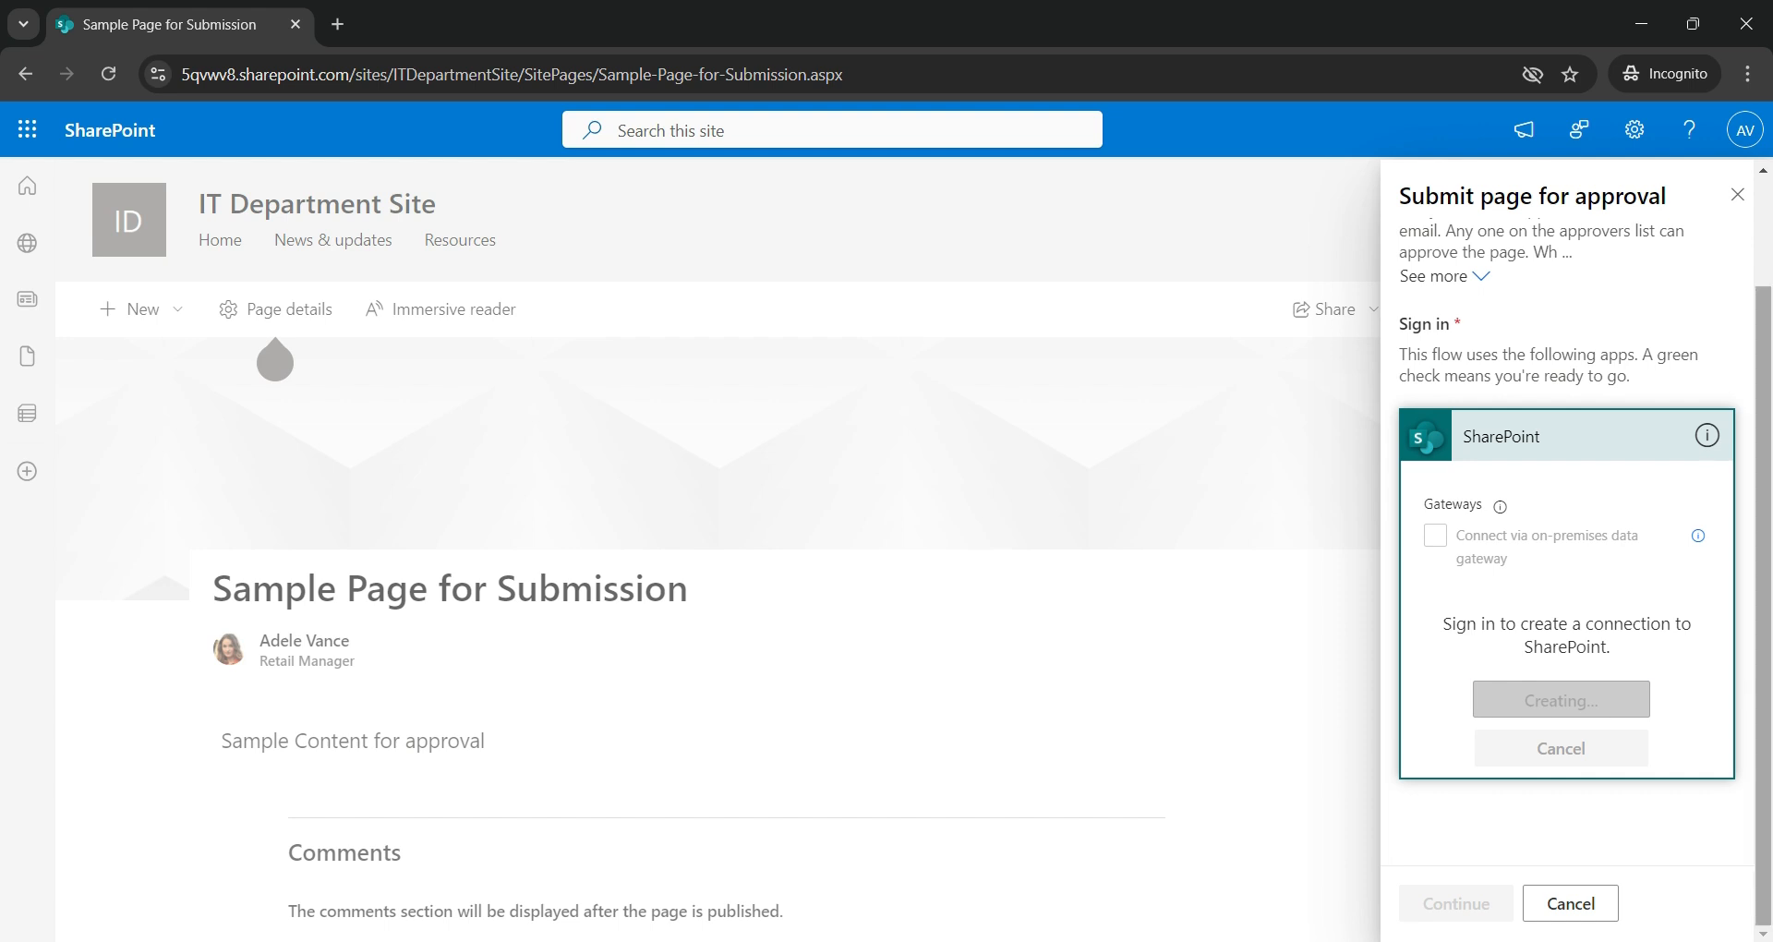
{"action": "left_click", "coordinate": [1724, 635]}
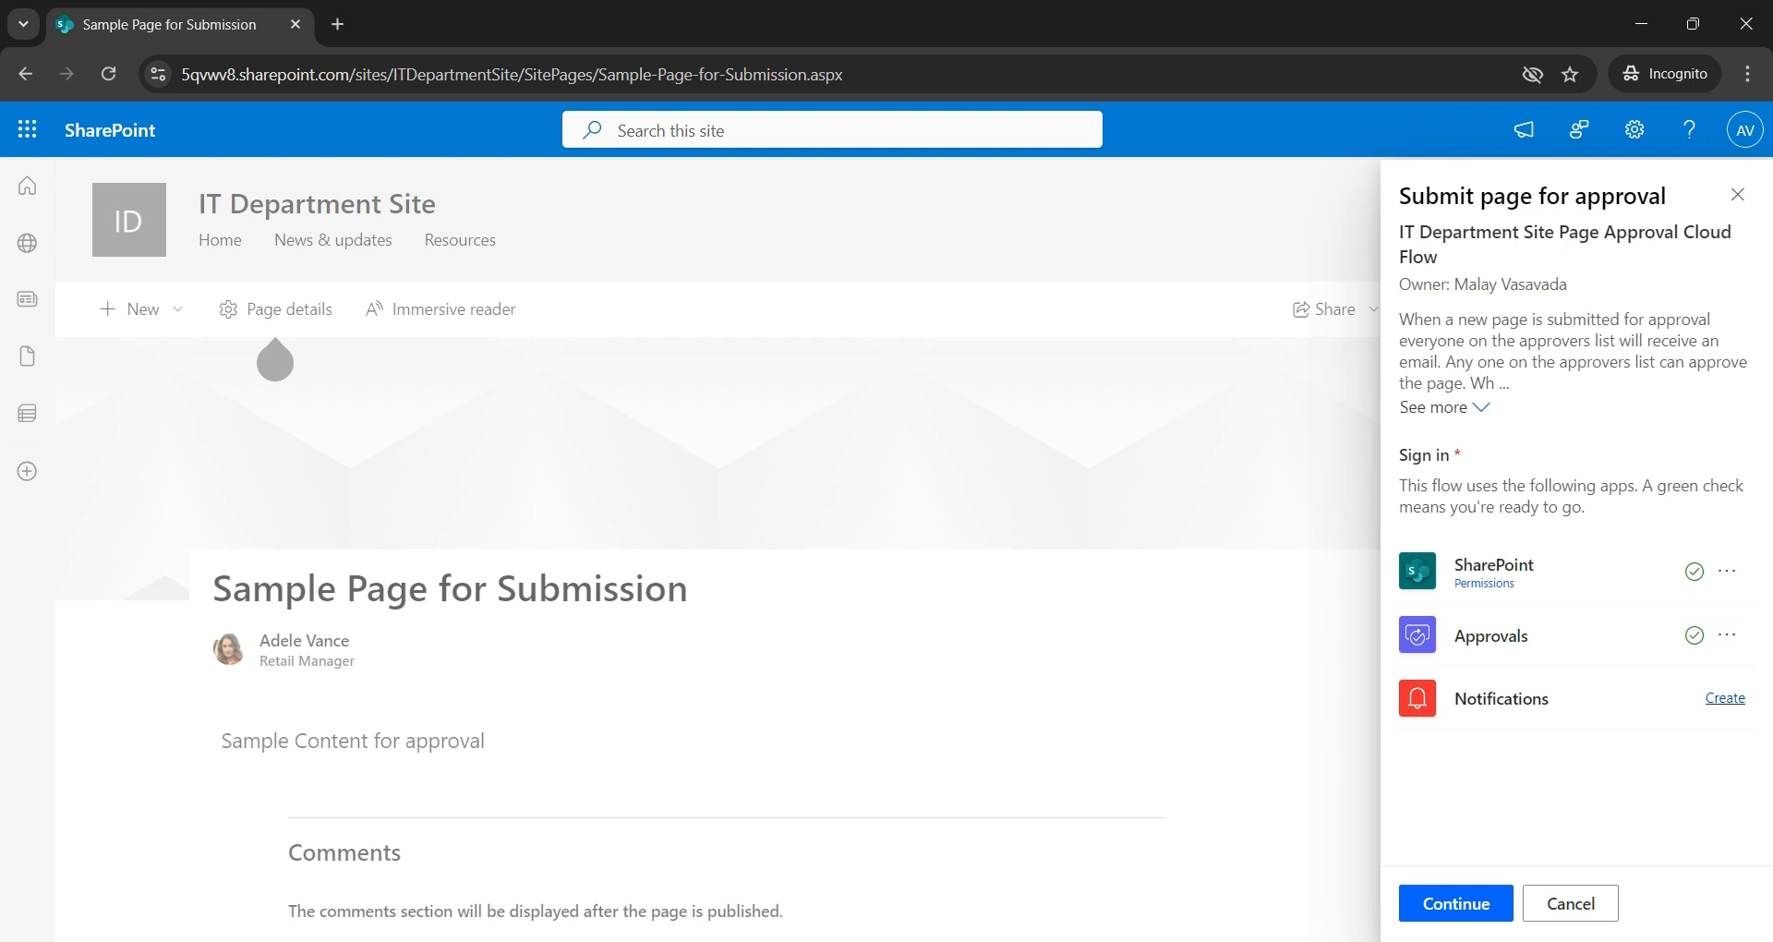
{"action": "left_click", "coordinate": [1724, 698]}
- Submit the page for approval with the message 'Please Approve'
{"action": "left_click", "coordinate": [1455, 903]}
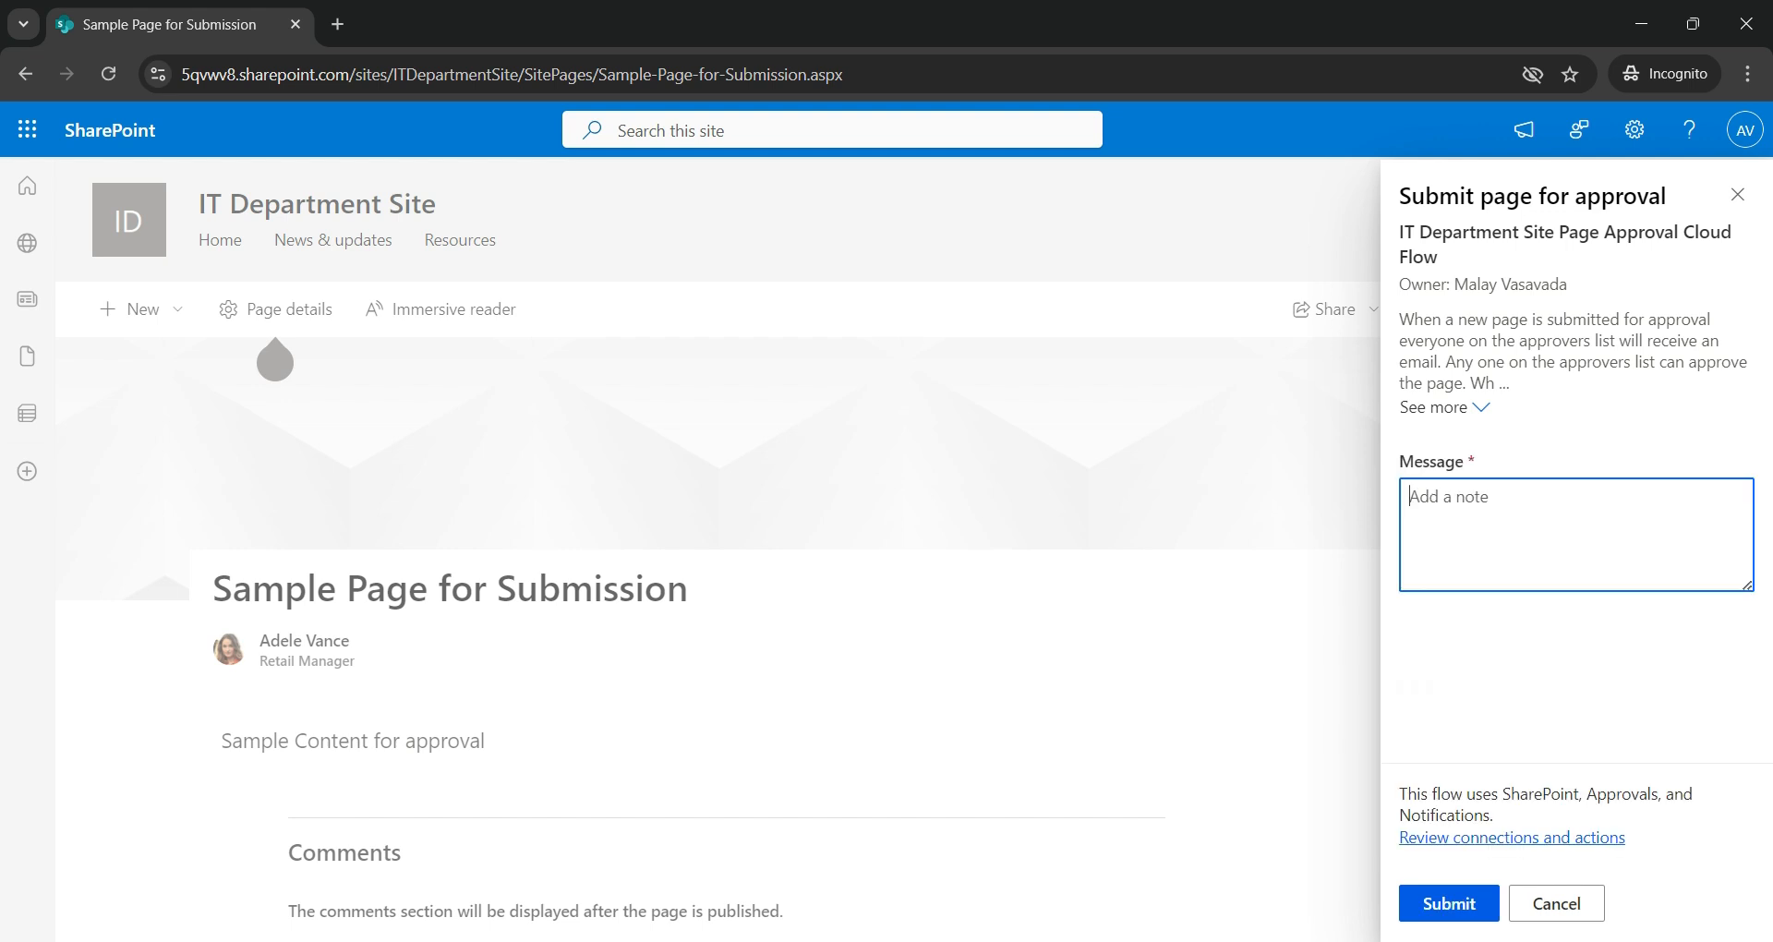
{"action": "type", "text": "Please Approve"}
{"action": "left_click", "coordinate": [1448, 903]}
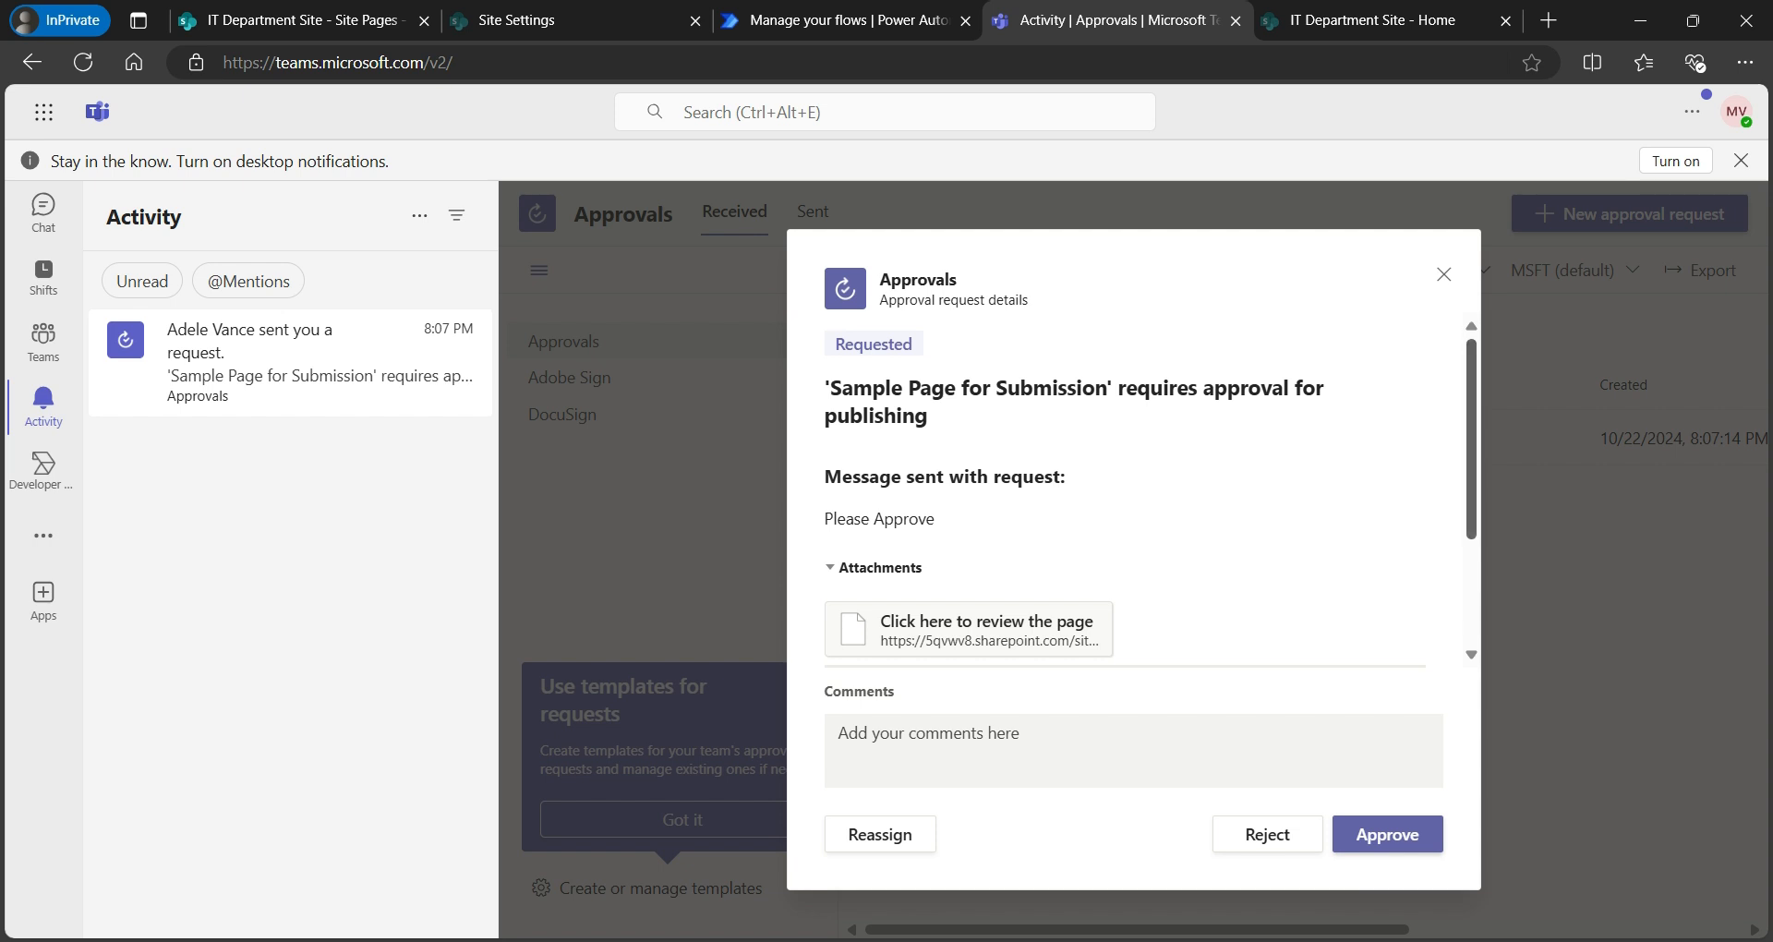
- Review the pending Sample Page for Submission request in Teams, including its Comments and Reassign options
{"action": "scroll", "coordinate": [1127, 489], "scroll_direction": "down", "scroll_amount": 2}
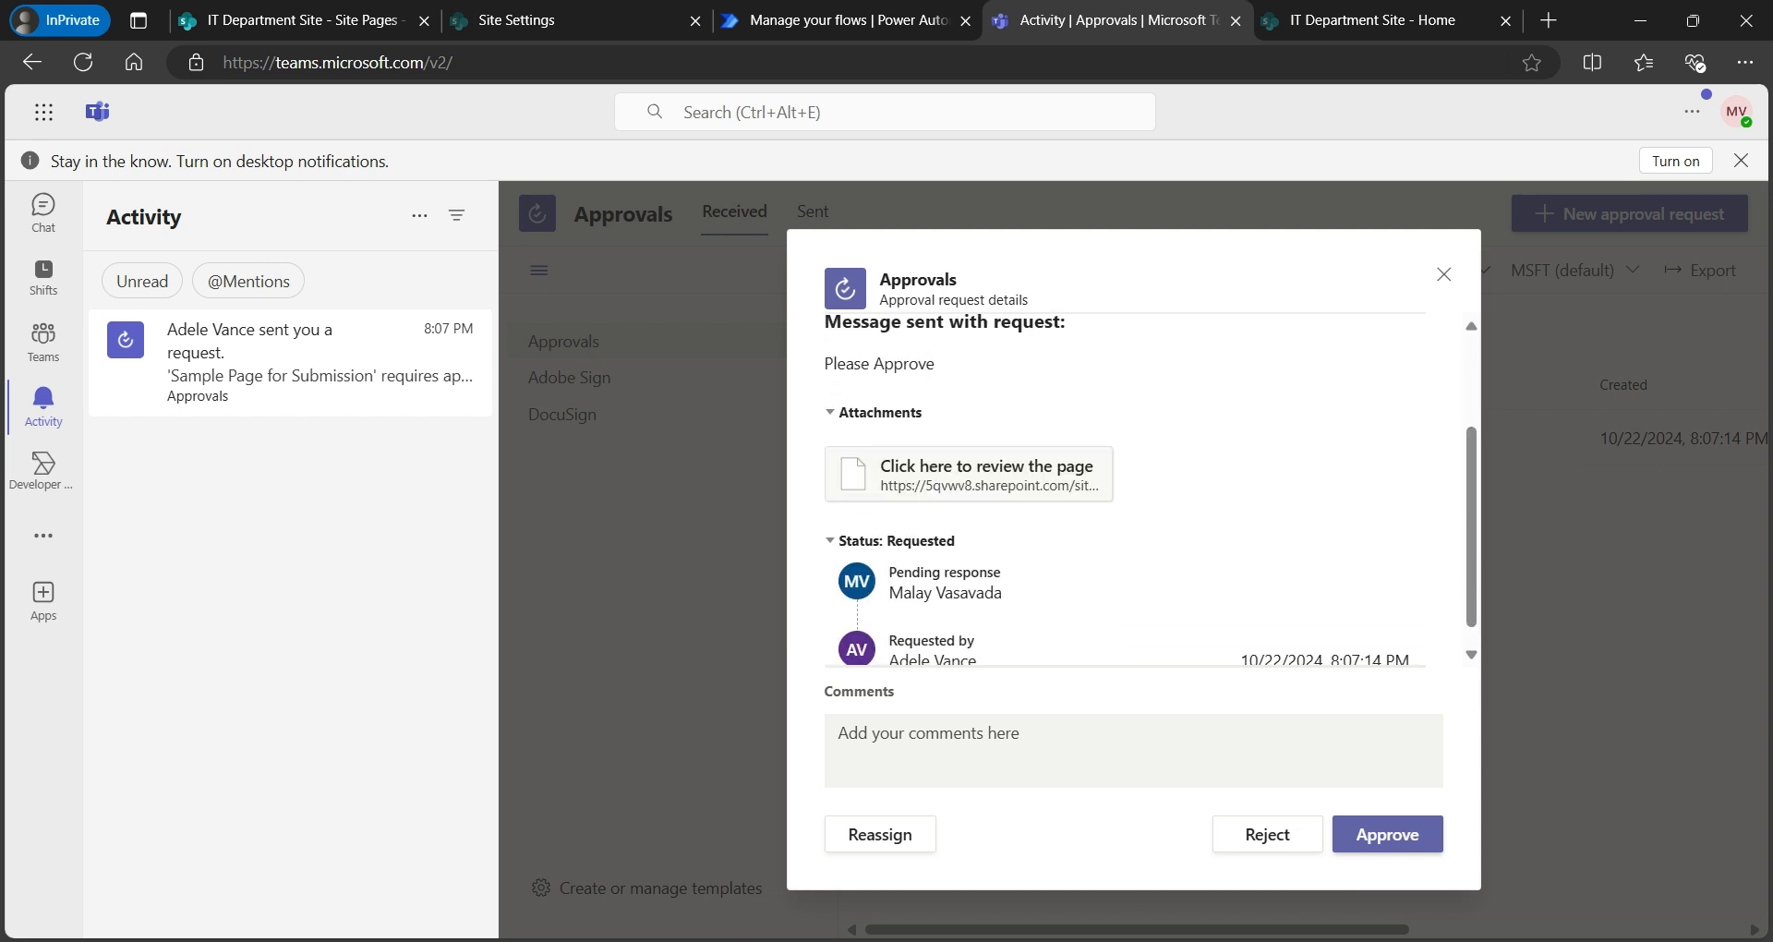
{"action": "scroll", "coordinate": [1150, 489], "scroll_direction": "down", "scroll_amount": 1}
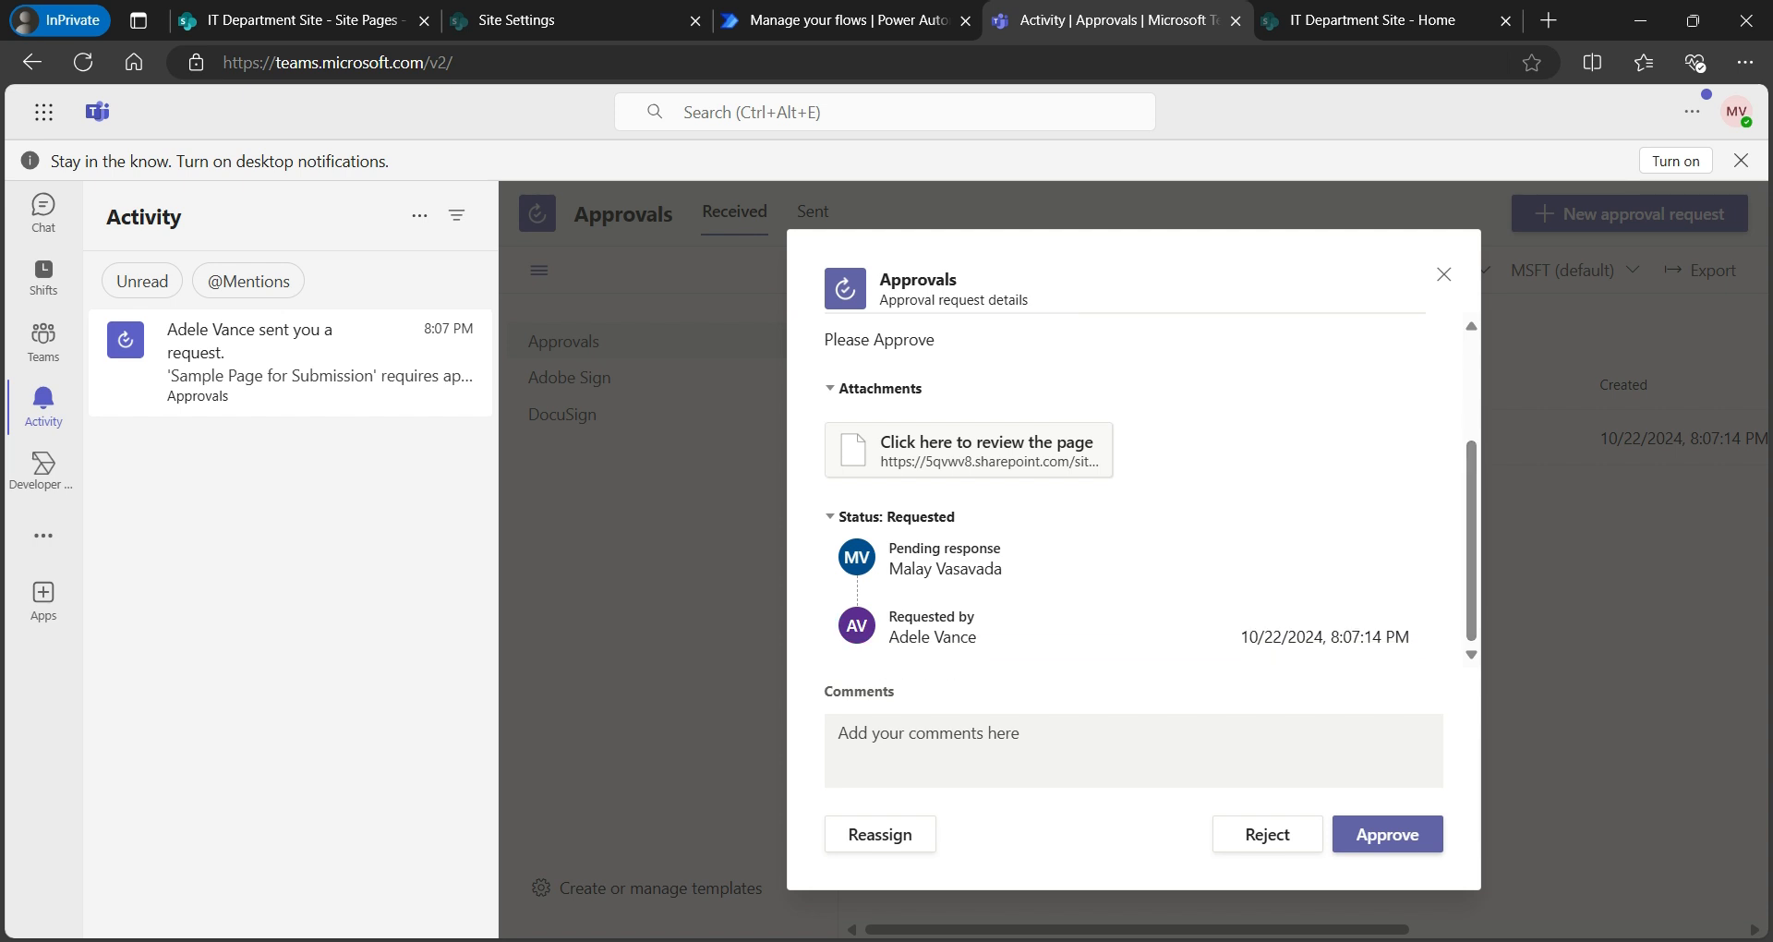
{"action": "left_click", "coordinate": [1132, 750]}
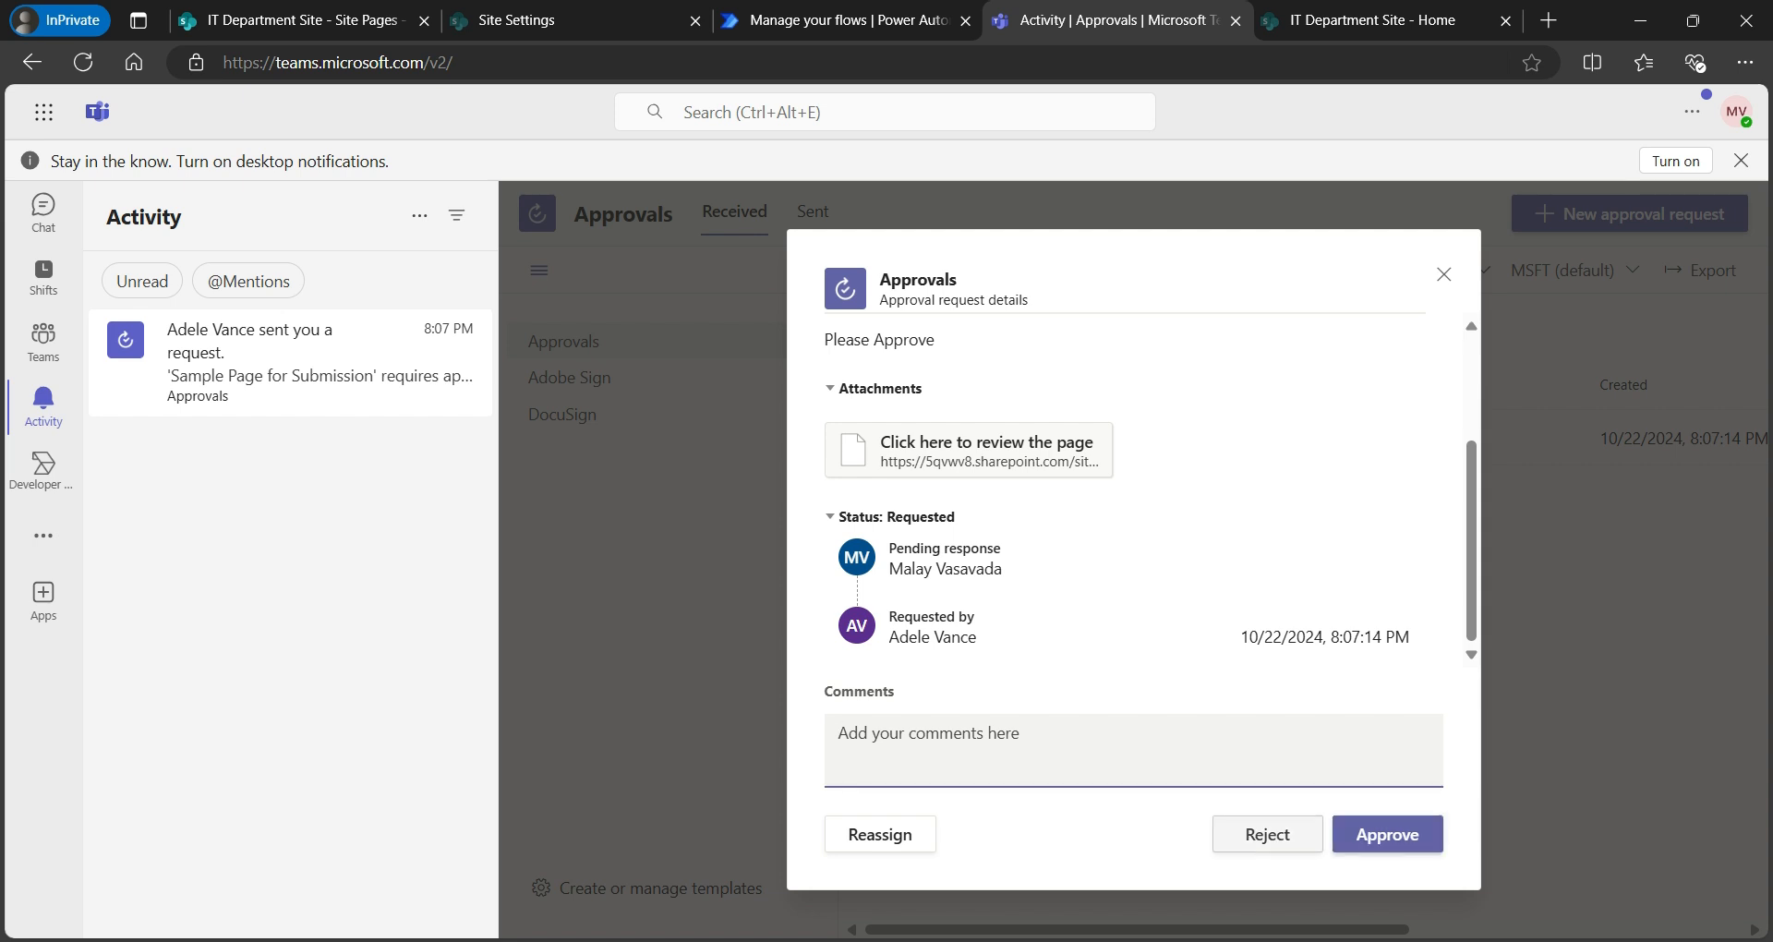
{"action": "left_click", "coordinate": [880, 834]}
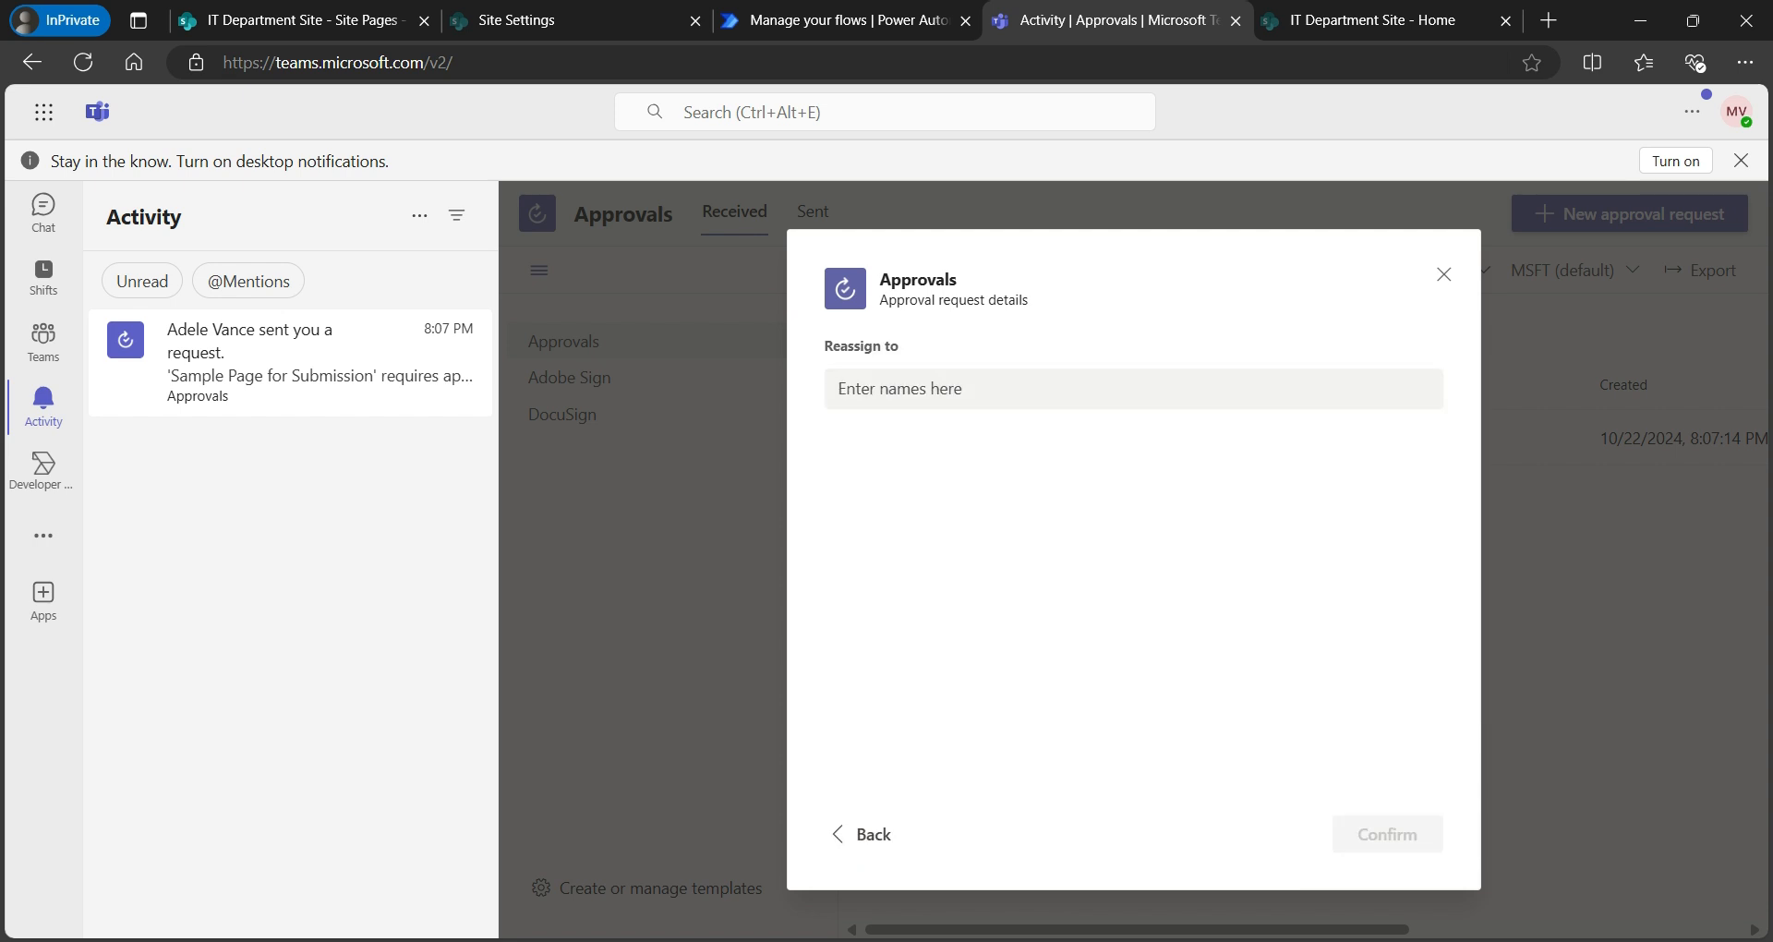
{"action": "left_click", "coordinate": [863, 834]}
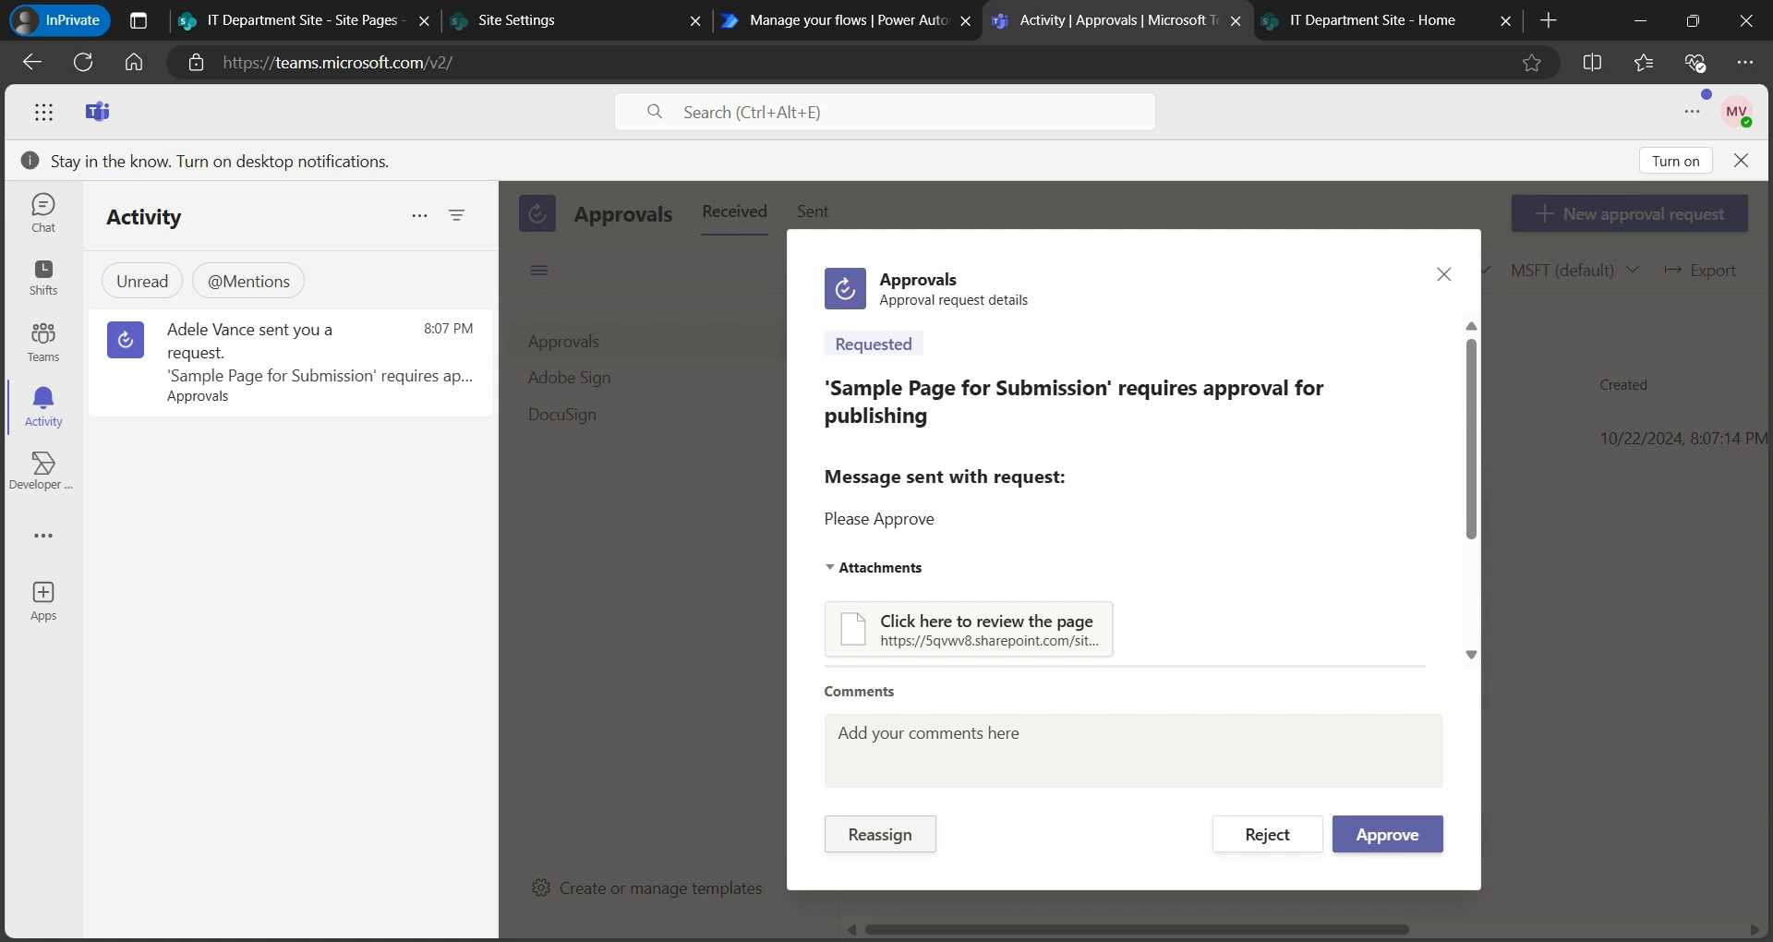
{"action": "left_click", "coordinate": [302, 21]}
- Confirm Site Pages shows the page as Pending, then bring up the approval flow's details tab
{"action": "left_click", "coordinate": [172, 598]}
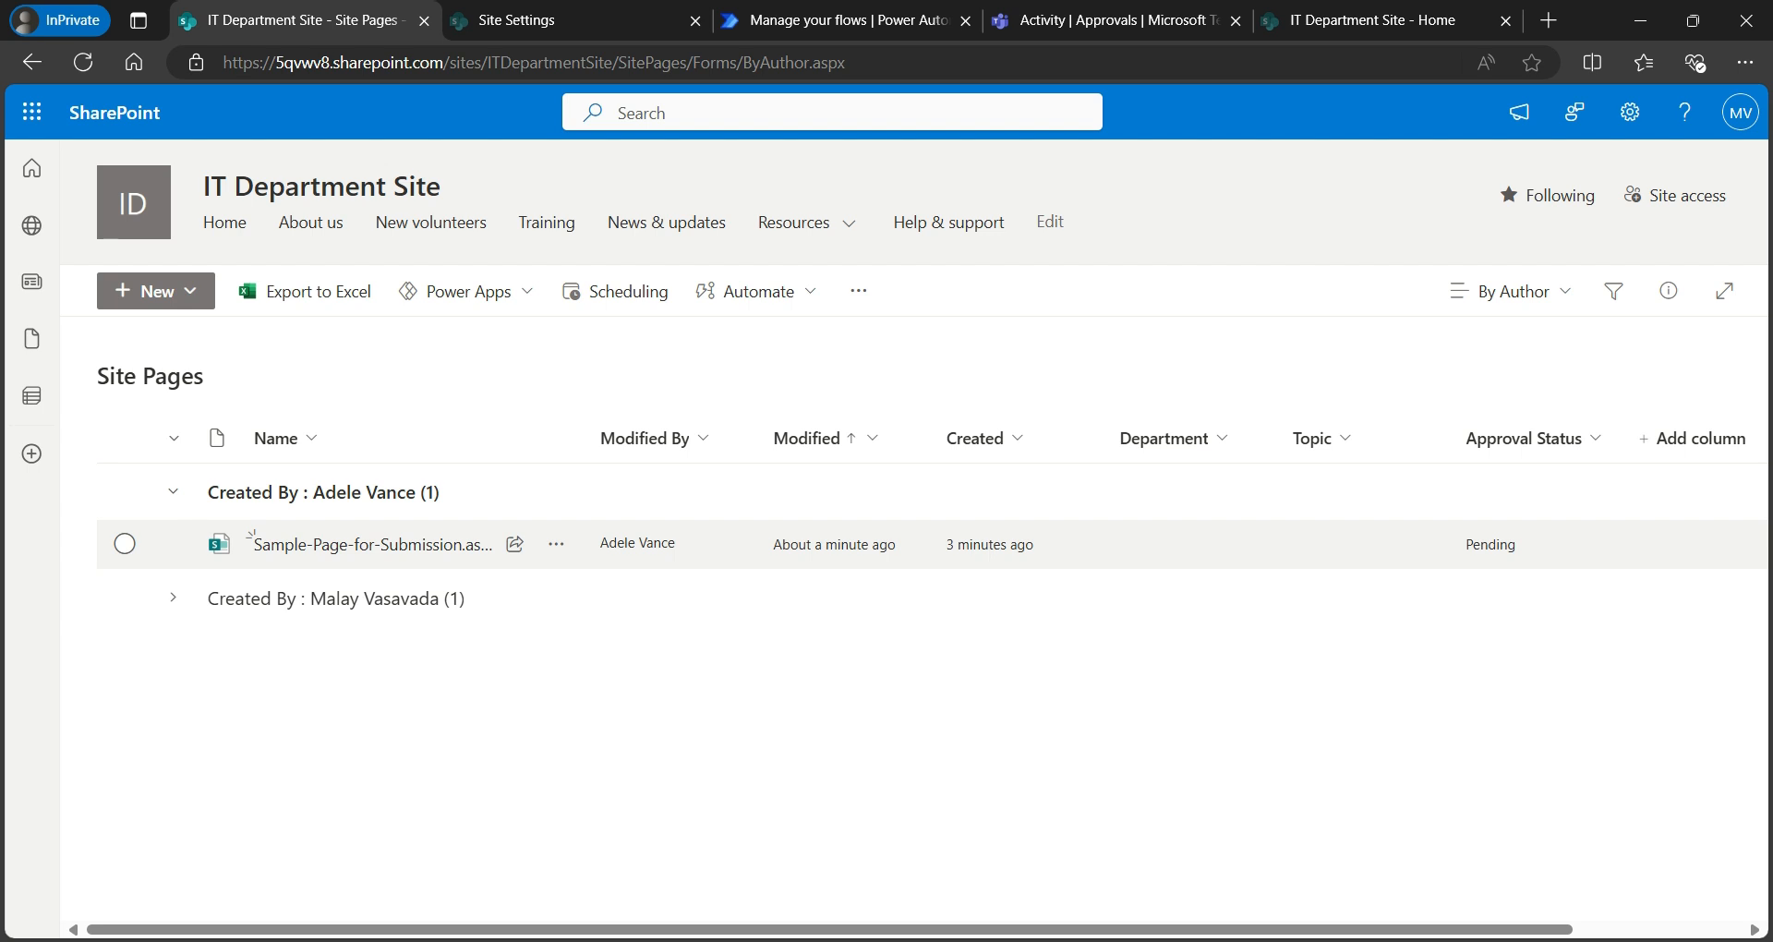
{"action": "left_click", "coordinate": [1117, 21]}
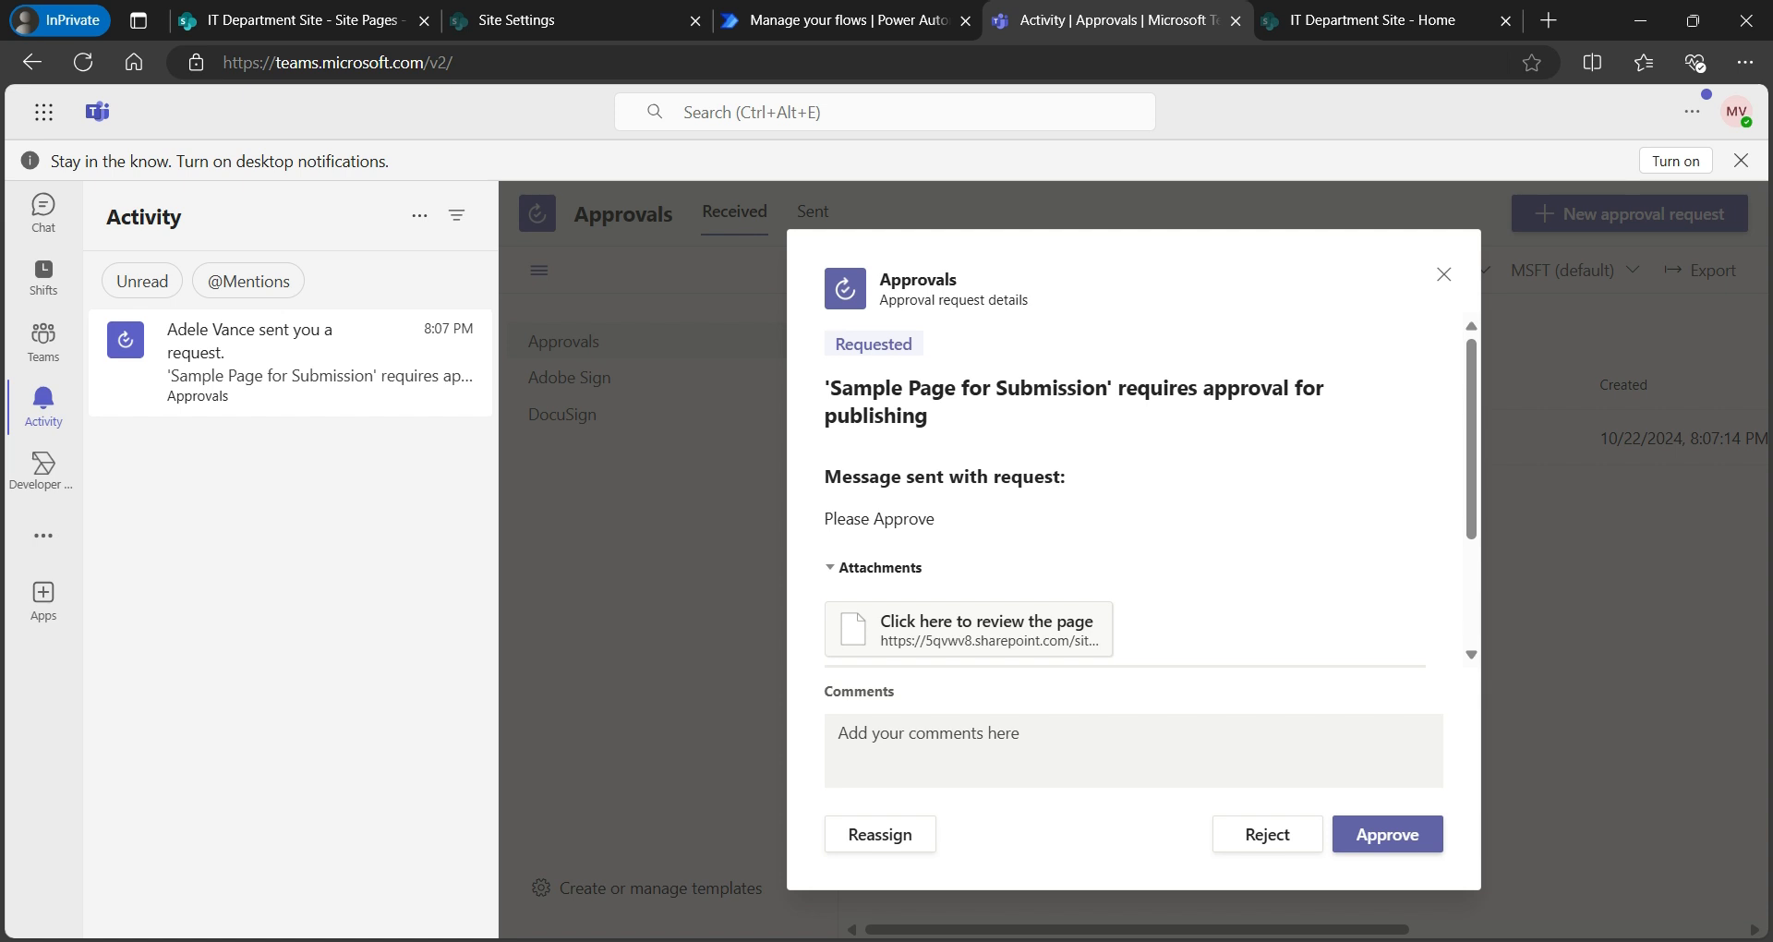
{"action": "left_click", "coordinate": [836, 20]}
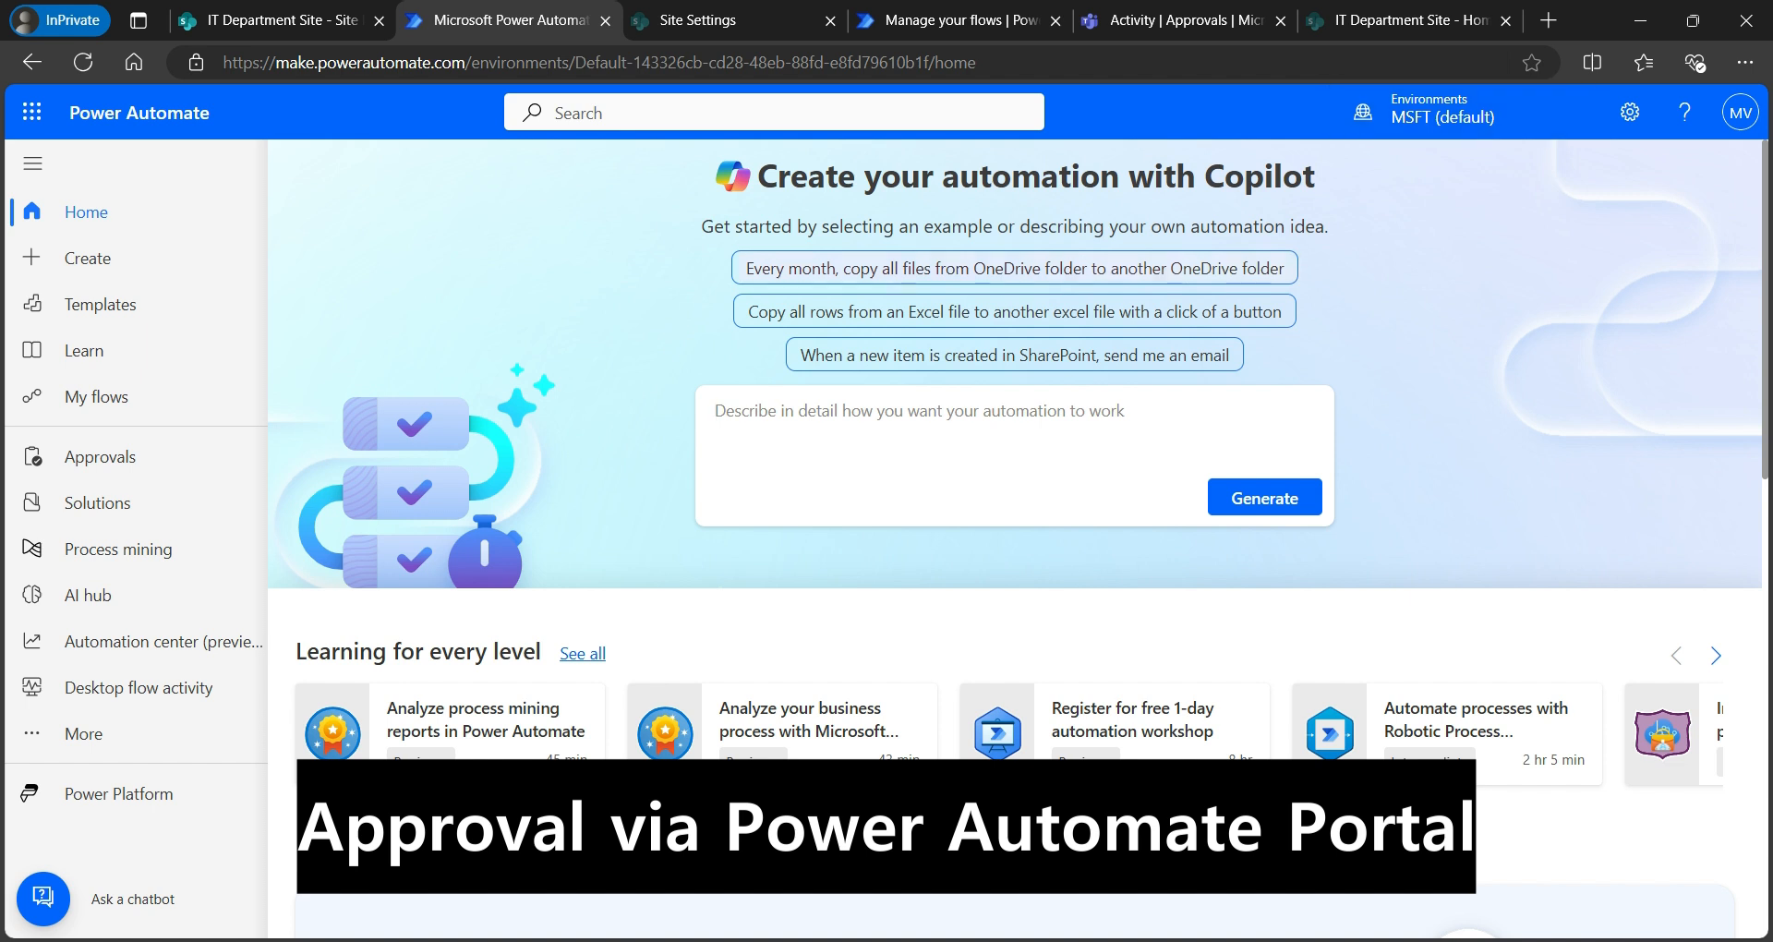
- Open the page's request in Power Automate Approvals, view the response choices, and cancel without responding
{"action": "left_click", "coordinate": [147, 457]}
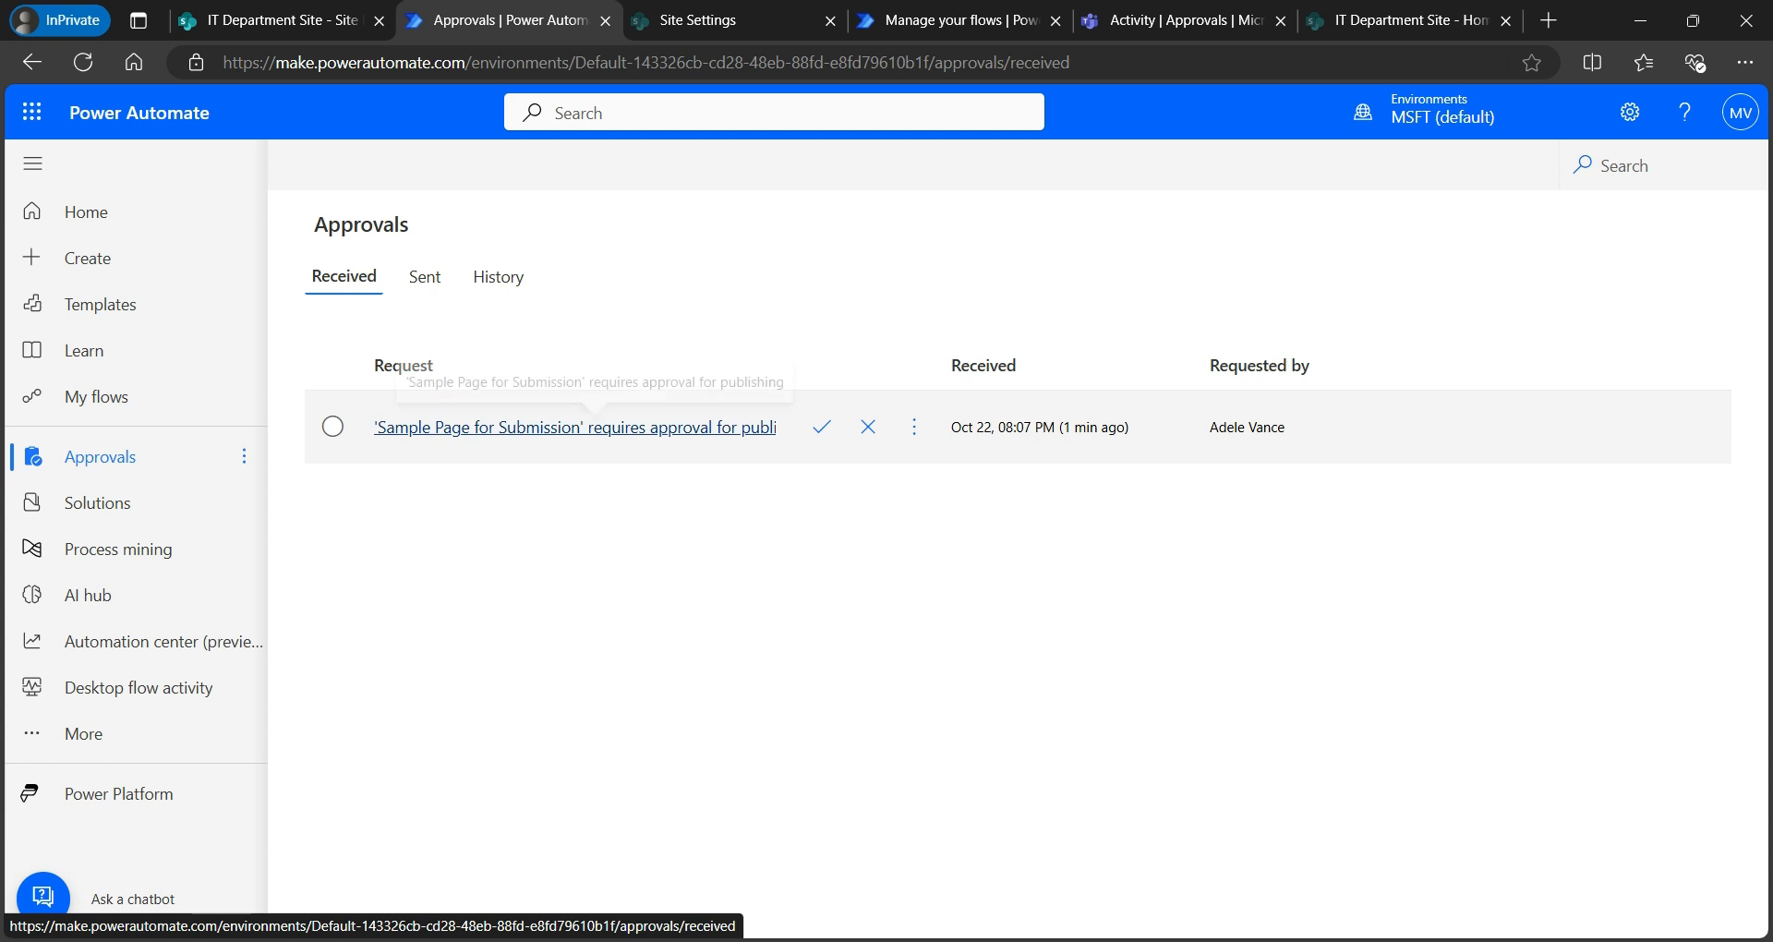
{"action": "left_click", "coordinate": [595, 426]}
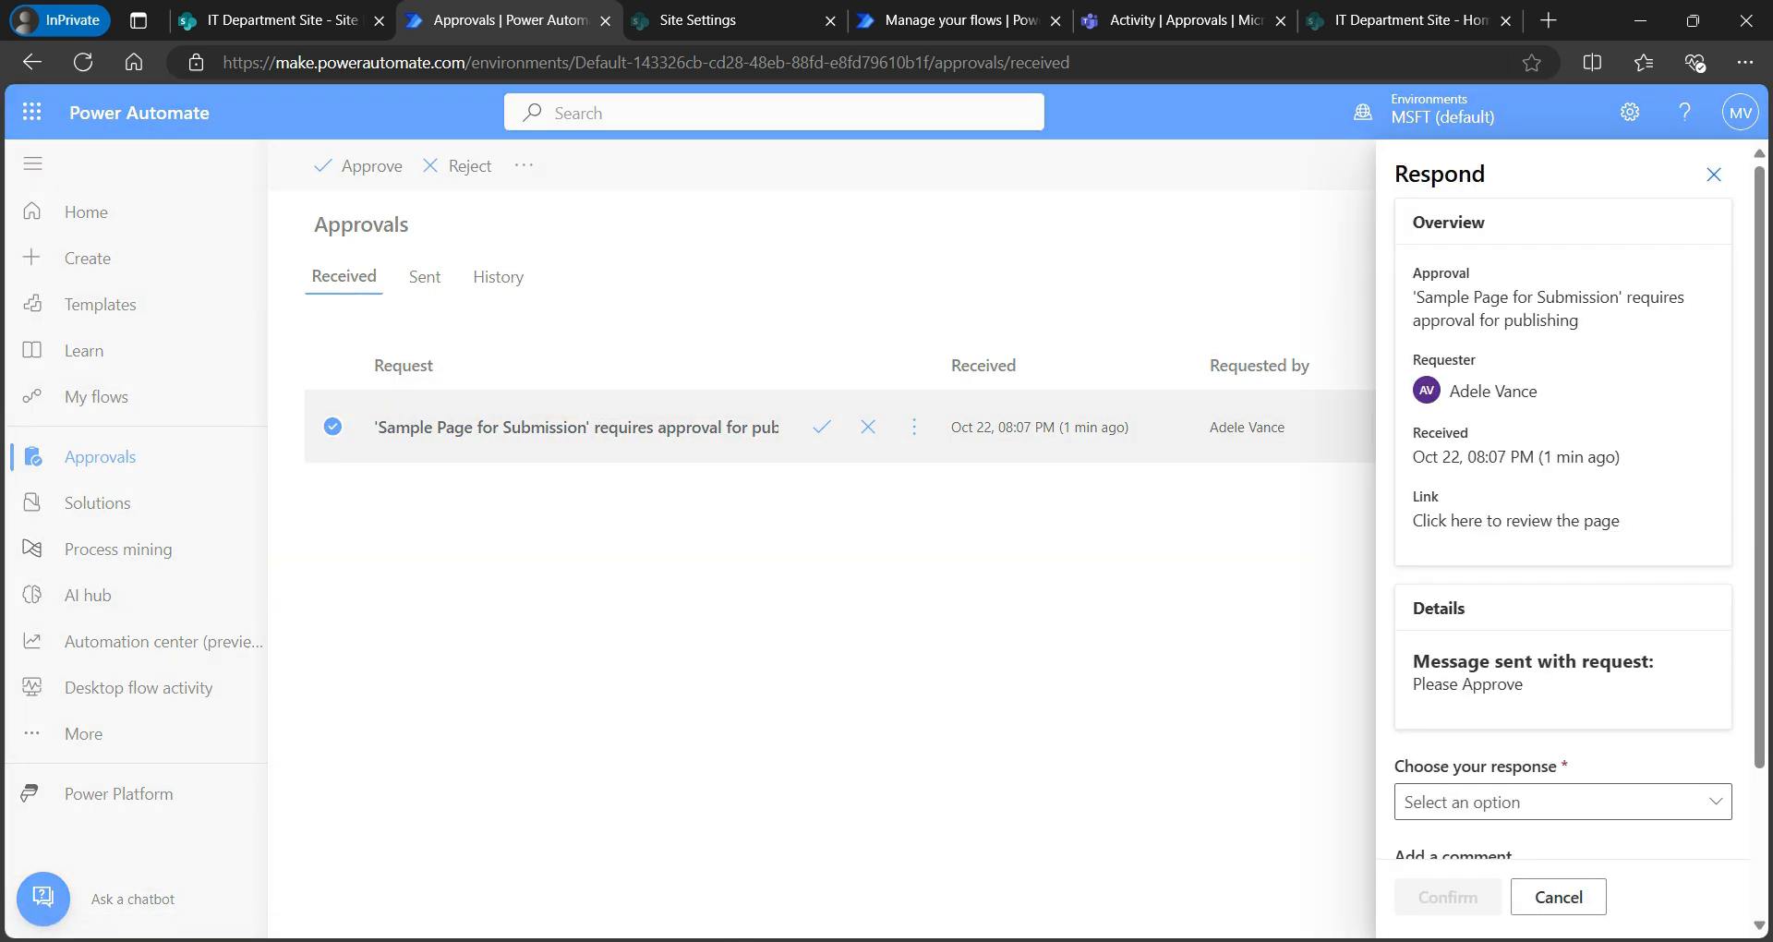
{"action": "scroll", "coordinate": [1570, 517], "scroll_direction": "down", "scroll_amount": 2}
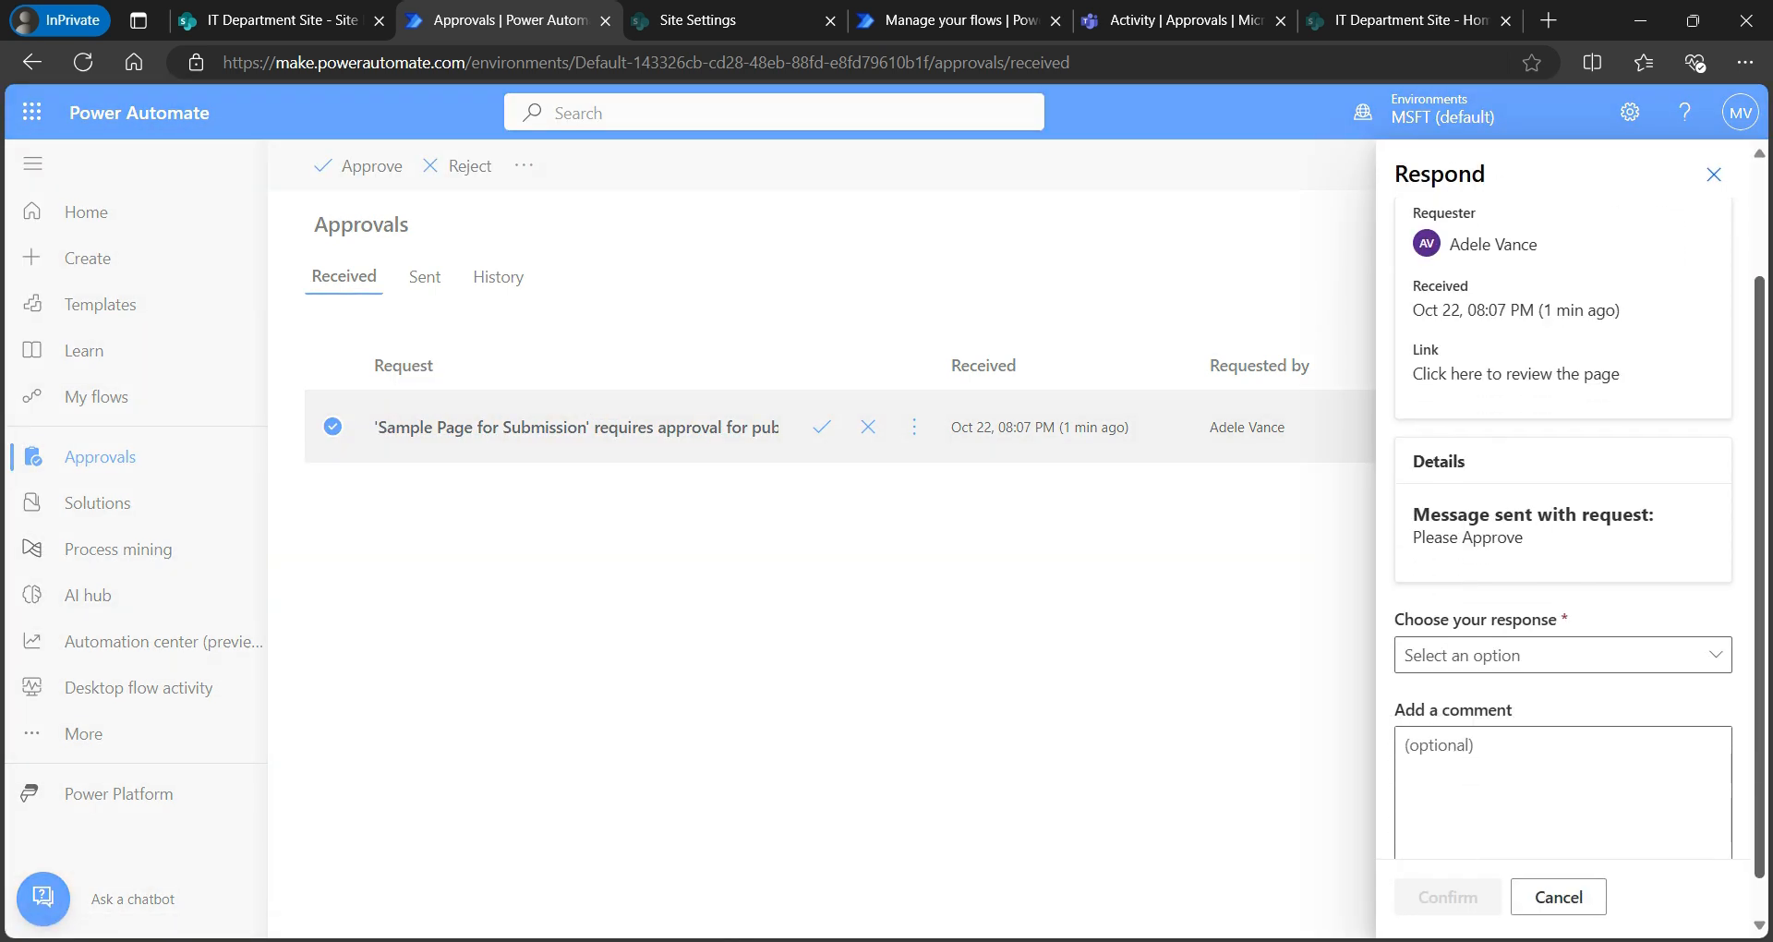
{"action": "left_click", "coordinate": [1562, 611]}
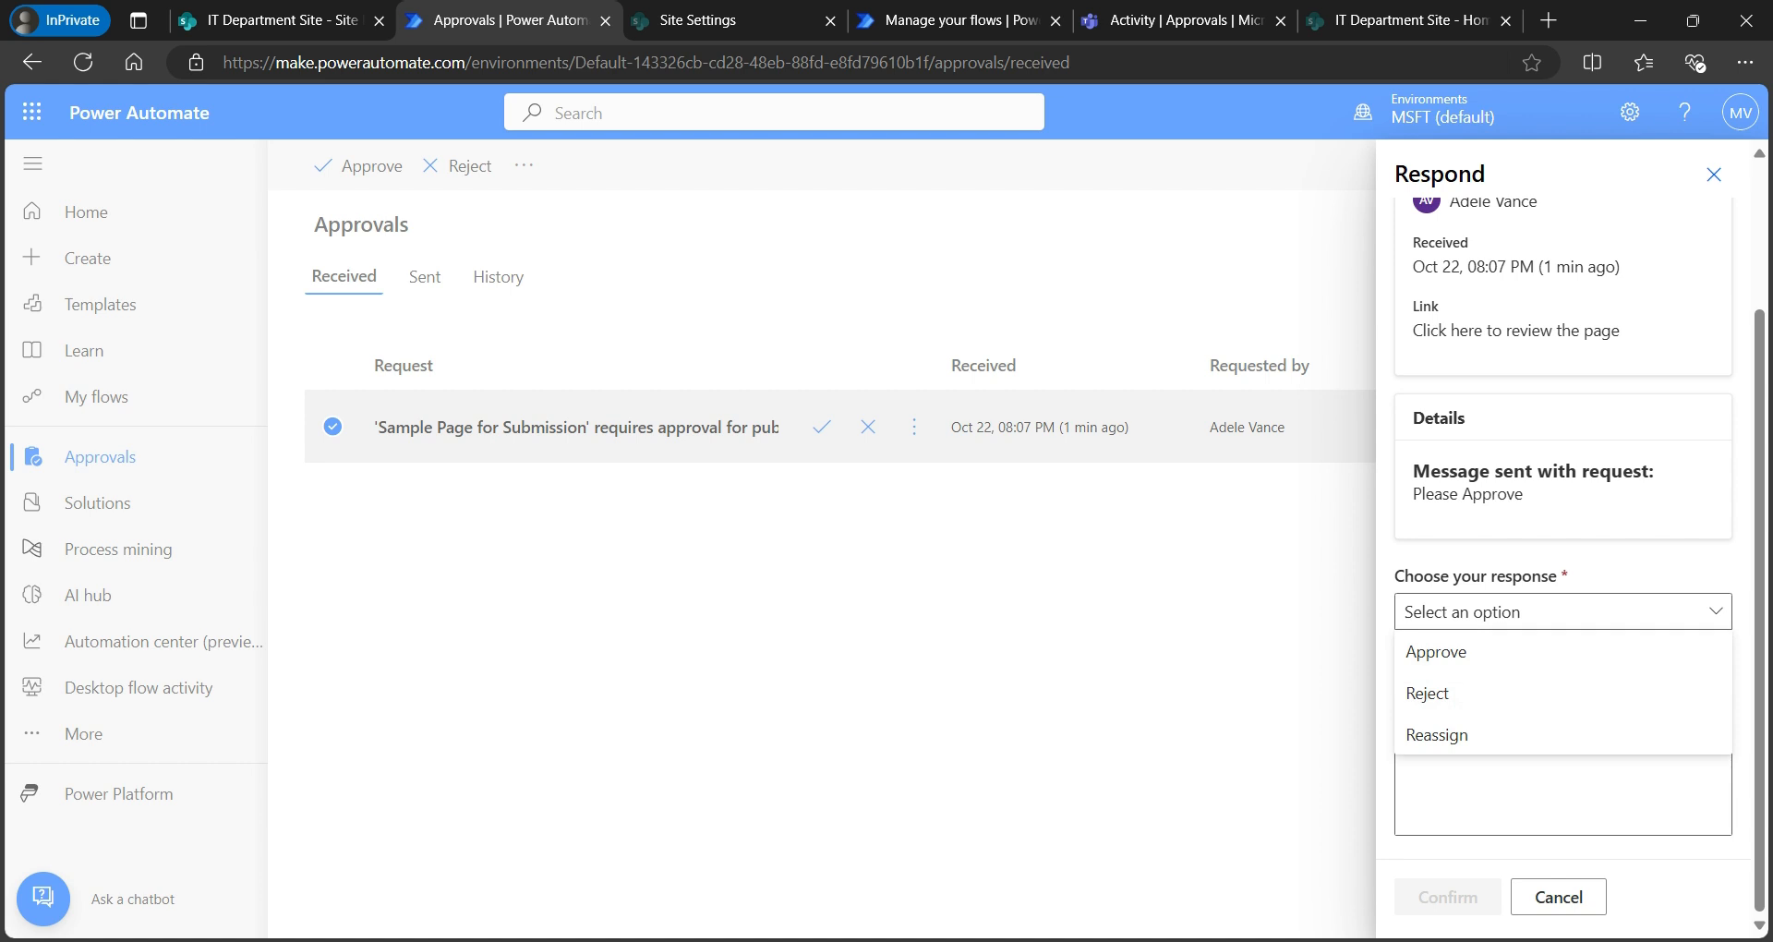
{"action": "left_click", "coordinate": [1562, 795]}
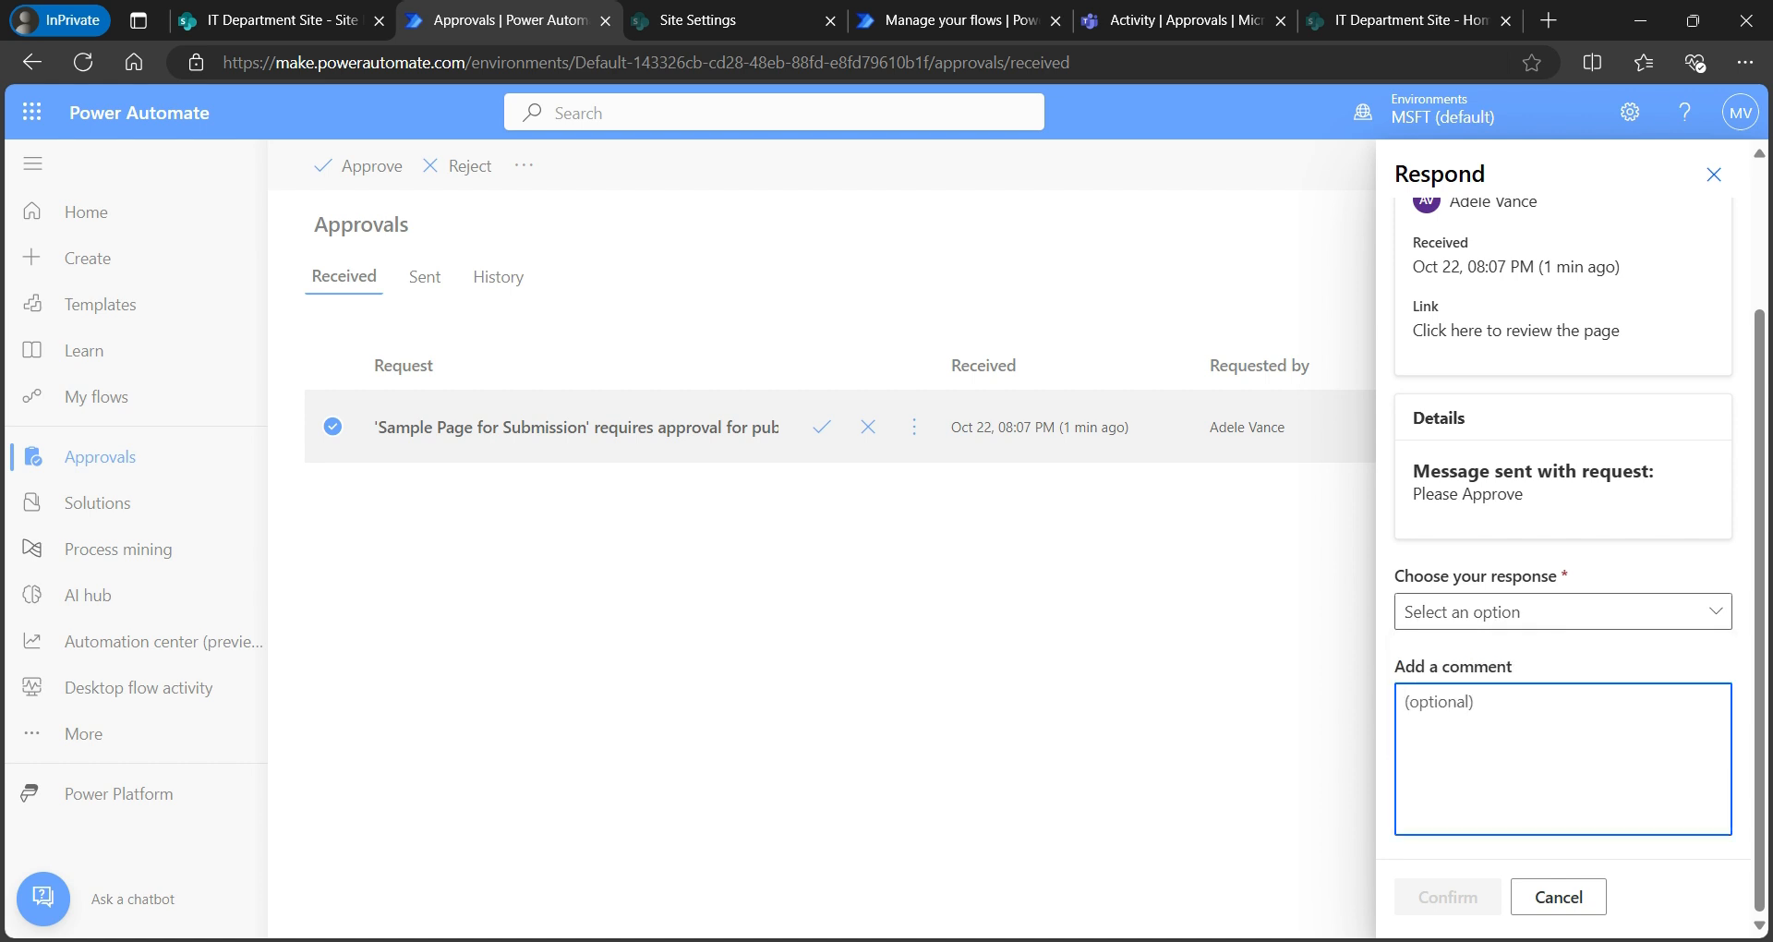
{"action": "left_click", "coordinate": [1558, 896]}
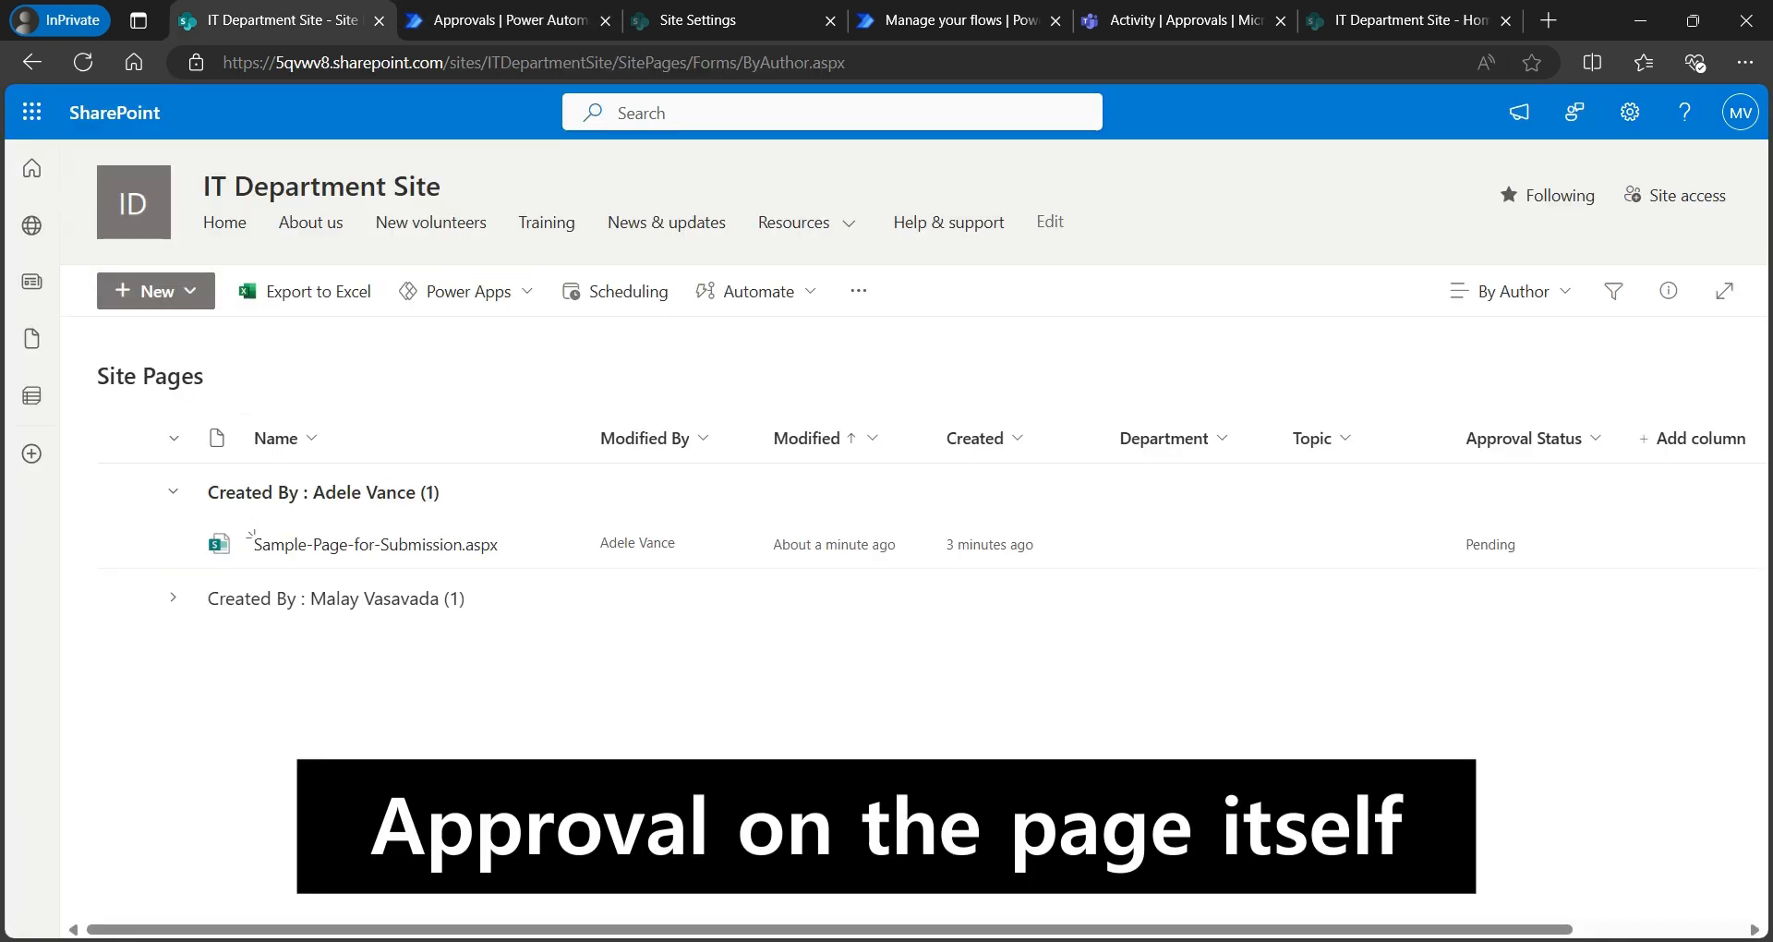
- Open Sample-Page-for-Submission.aspx and show its pending publishing request under Review approvals
{"action": "left_click", "coordinate": [375, 545]}
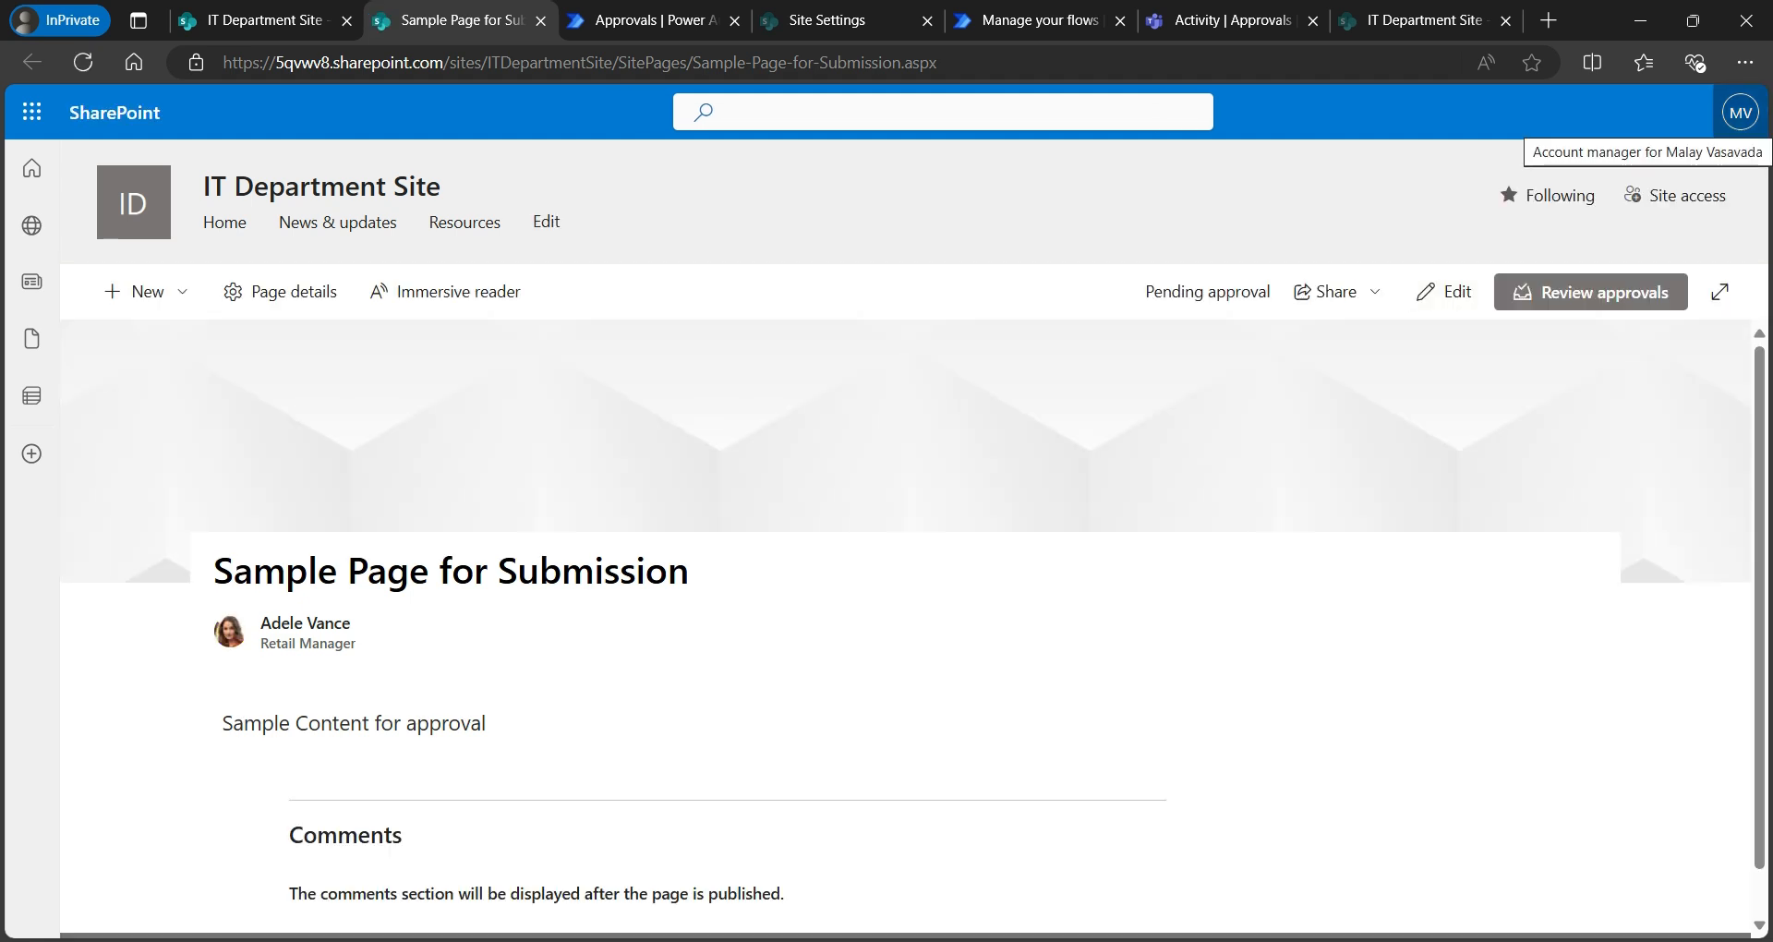
{"action": "left_click", "coordinate": [1591, 292]}
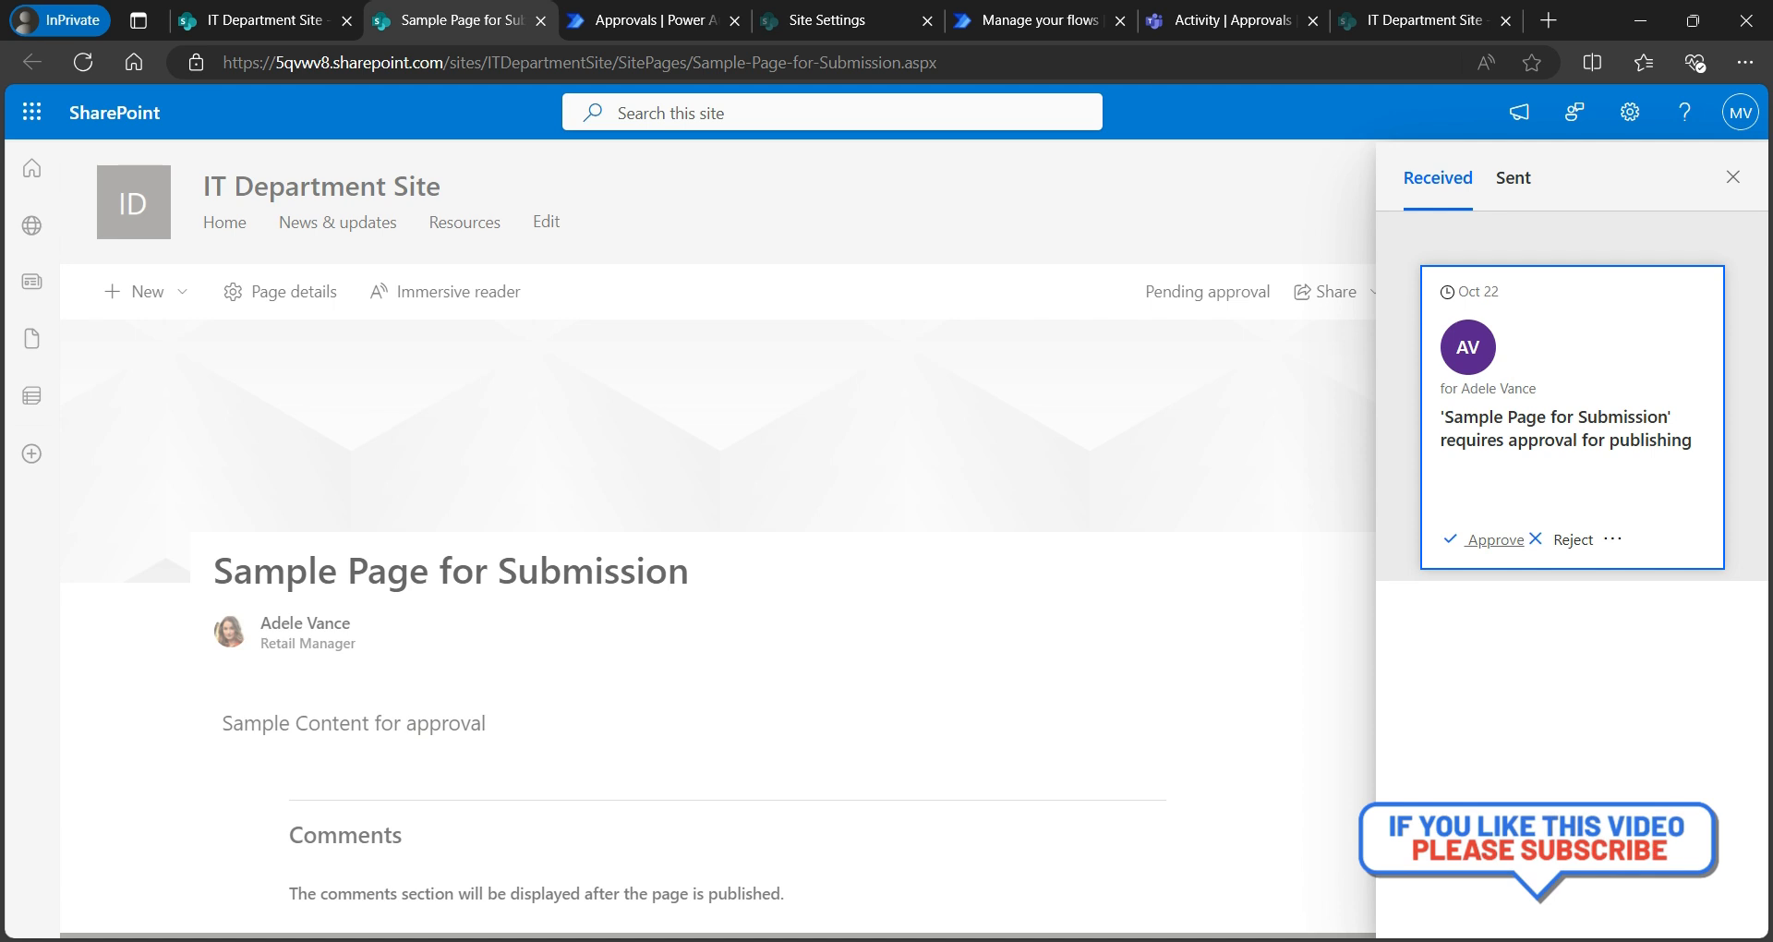
{"action": "left_click", "coordinate": [1612, 538]}
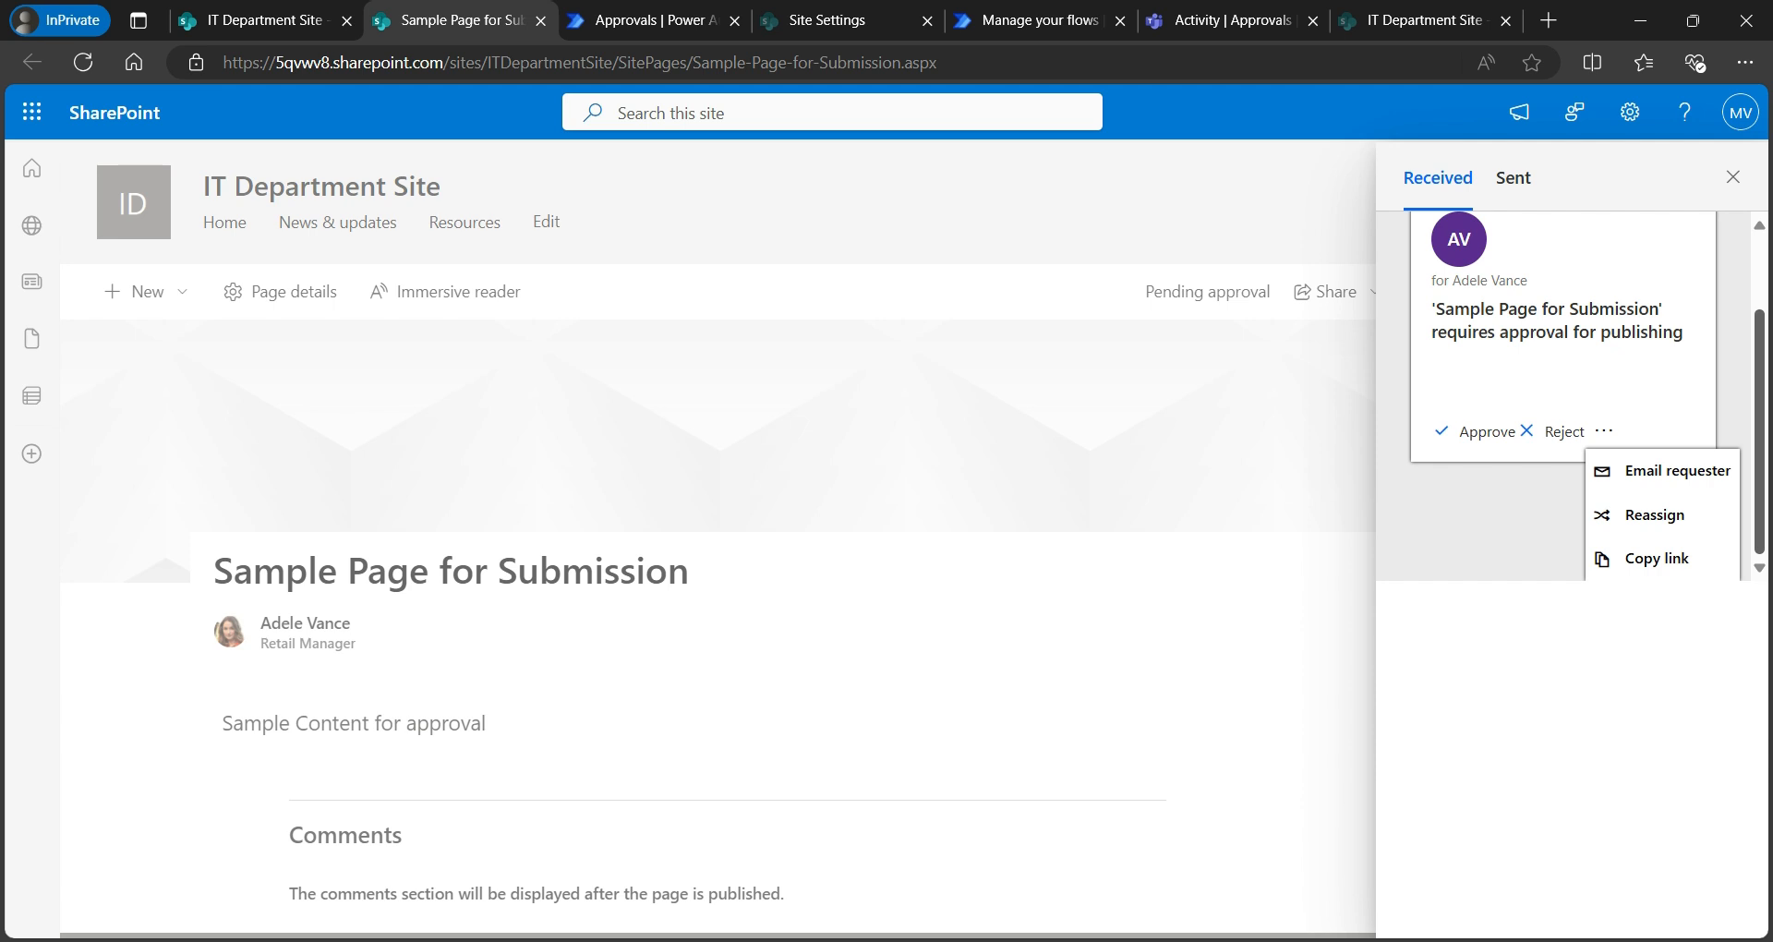
{"action": "key", "text": "Escape"}
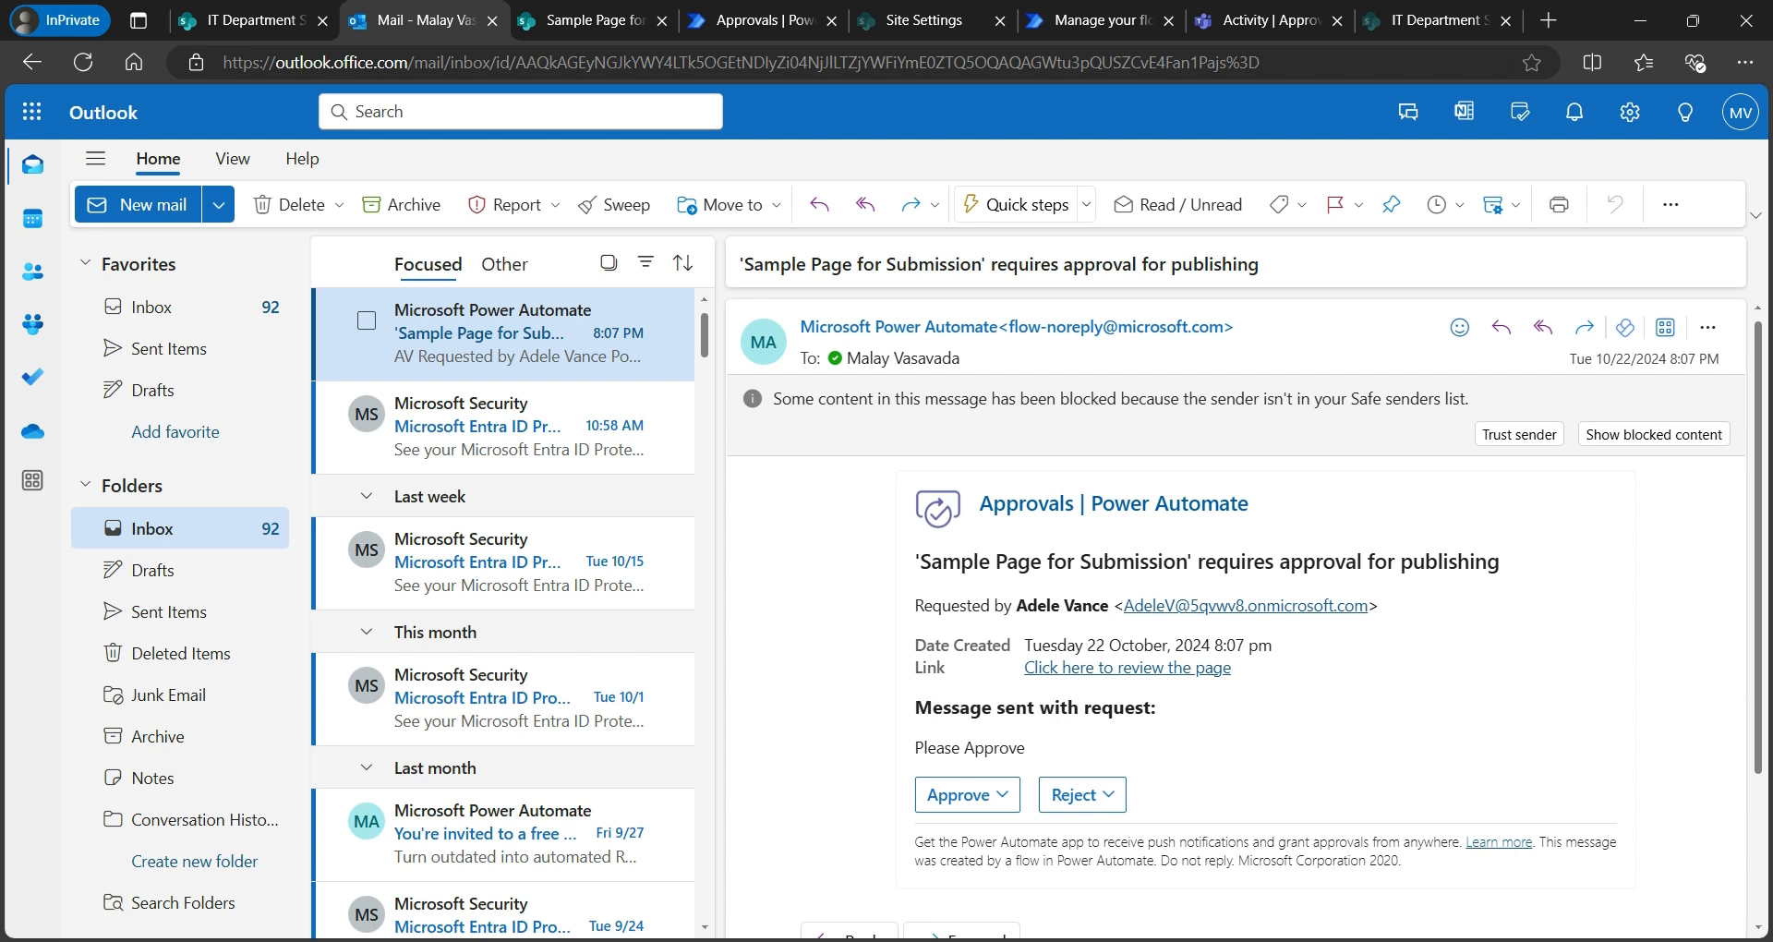
- Approve the request from the email with the comment 'Approving the page' and submit it
{"action": "left_click", "coordinate": [967, 794]}
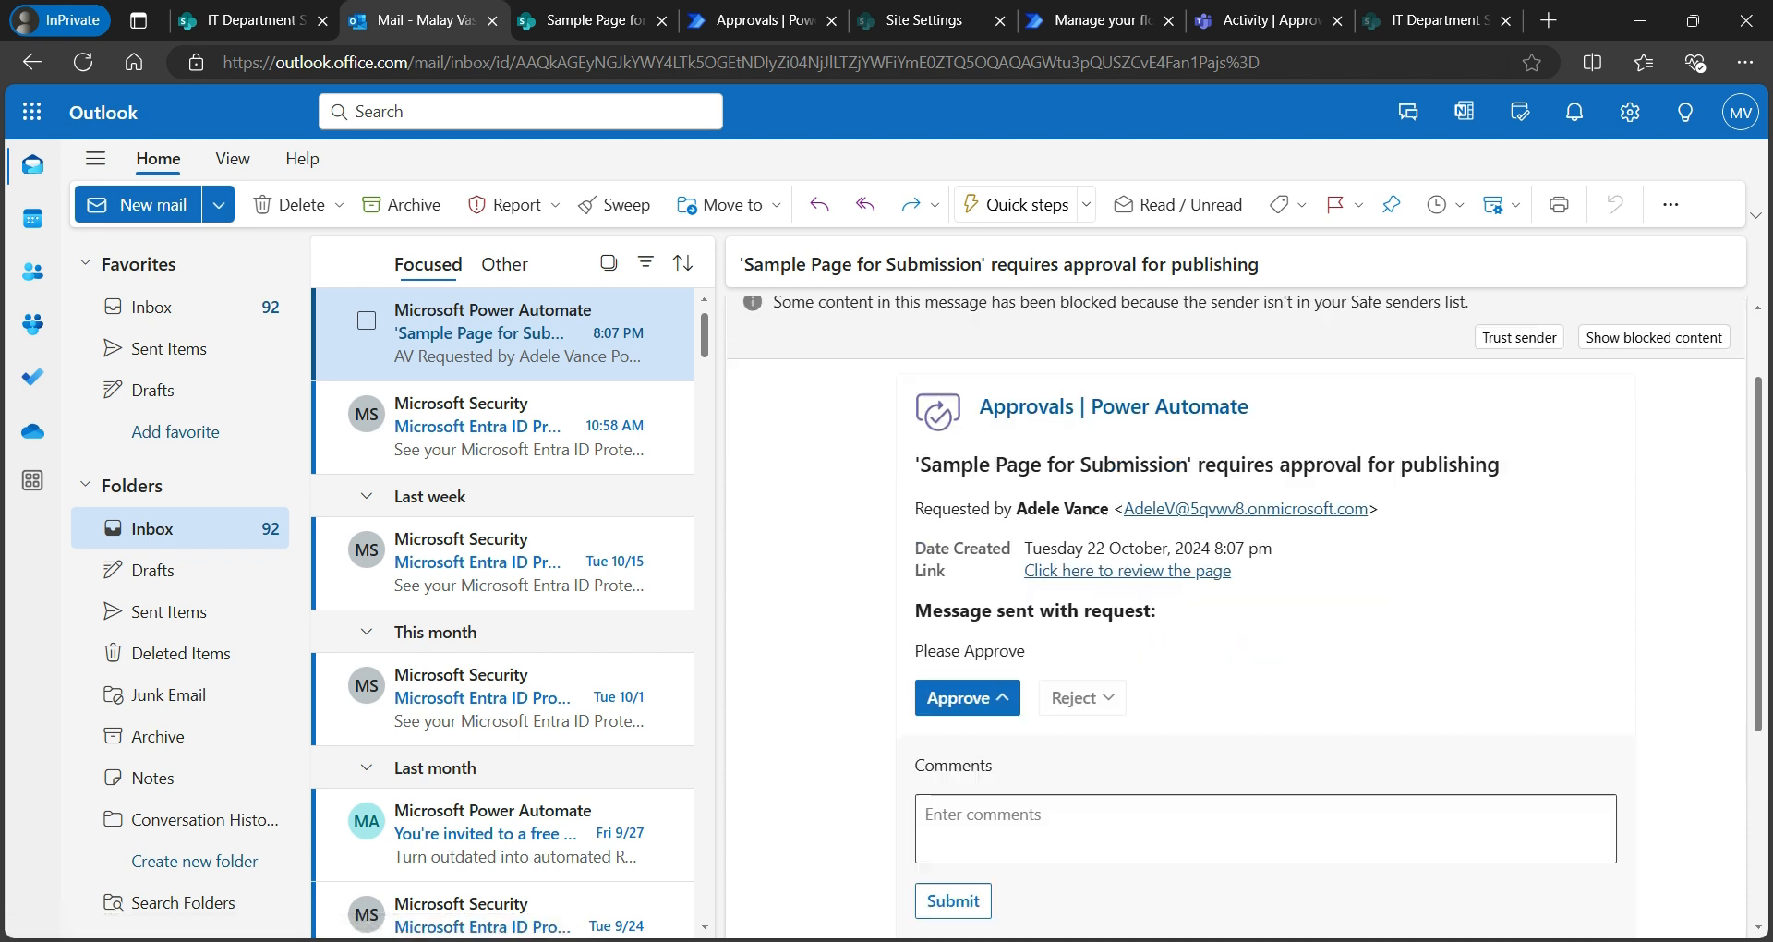
{"action": "left_click", "coordinate": [1082, 698]}
{"action": "left_click", "coordinate": [1034, 828]}
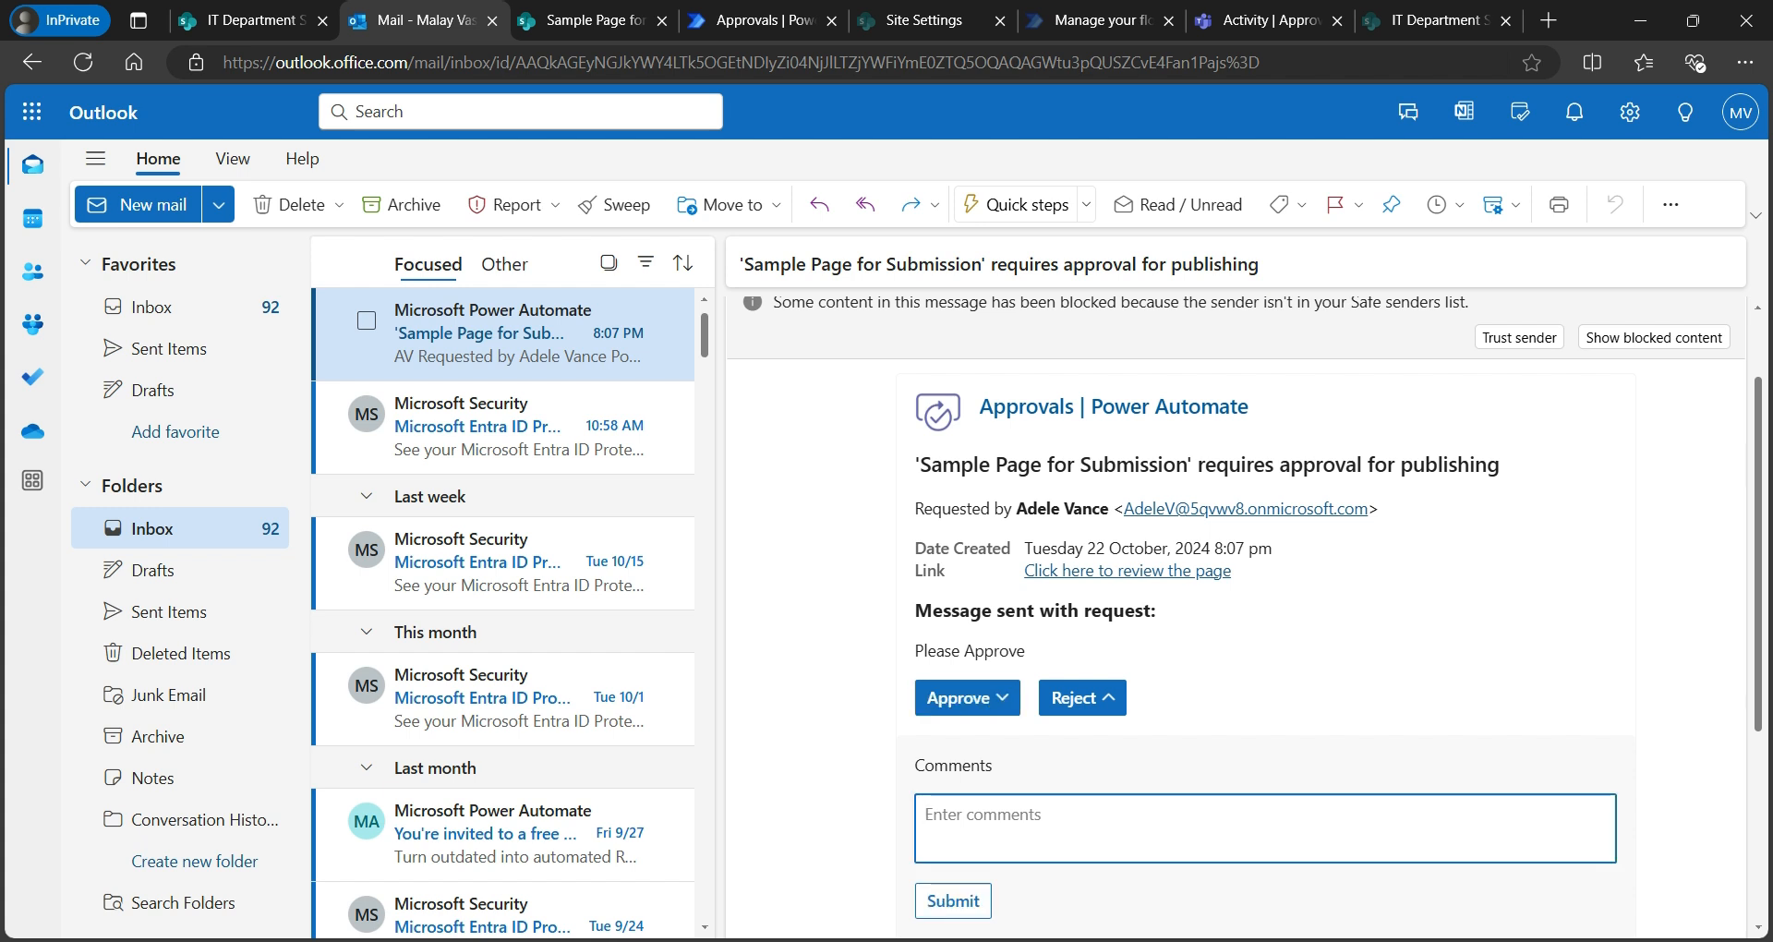
{"action": "left_click", "coordinate": [967, 698]}
{"action": "left_click", "coordinate": [966, 698]}
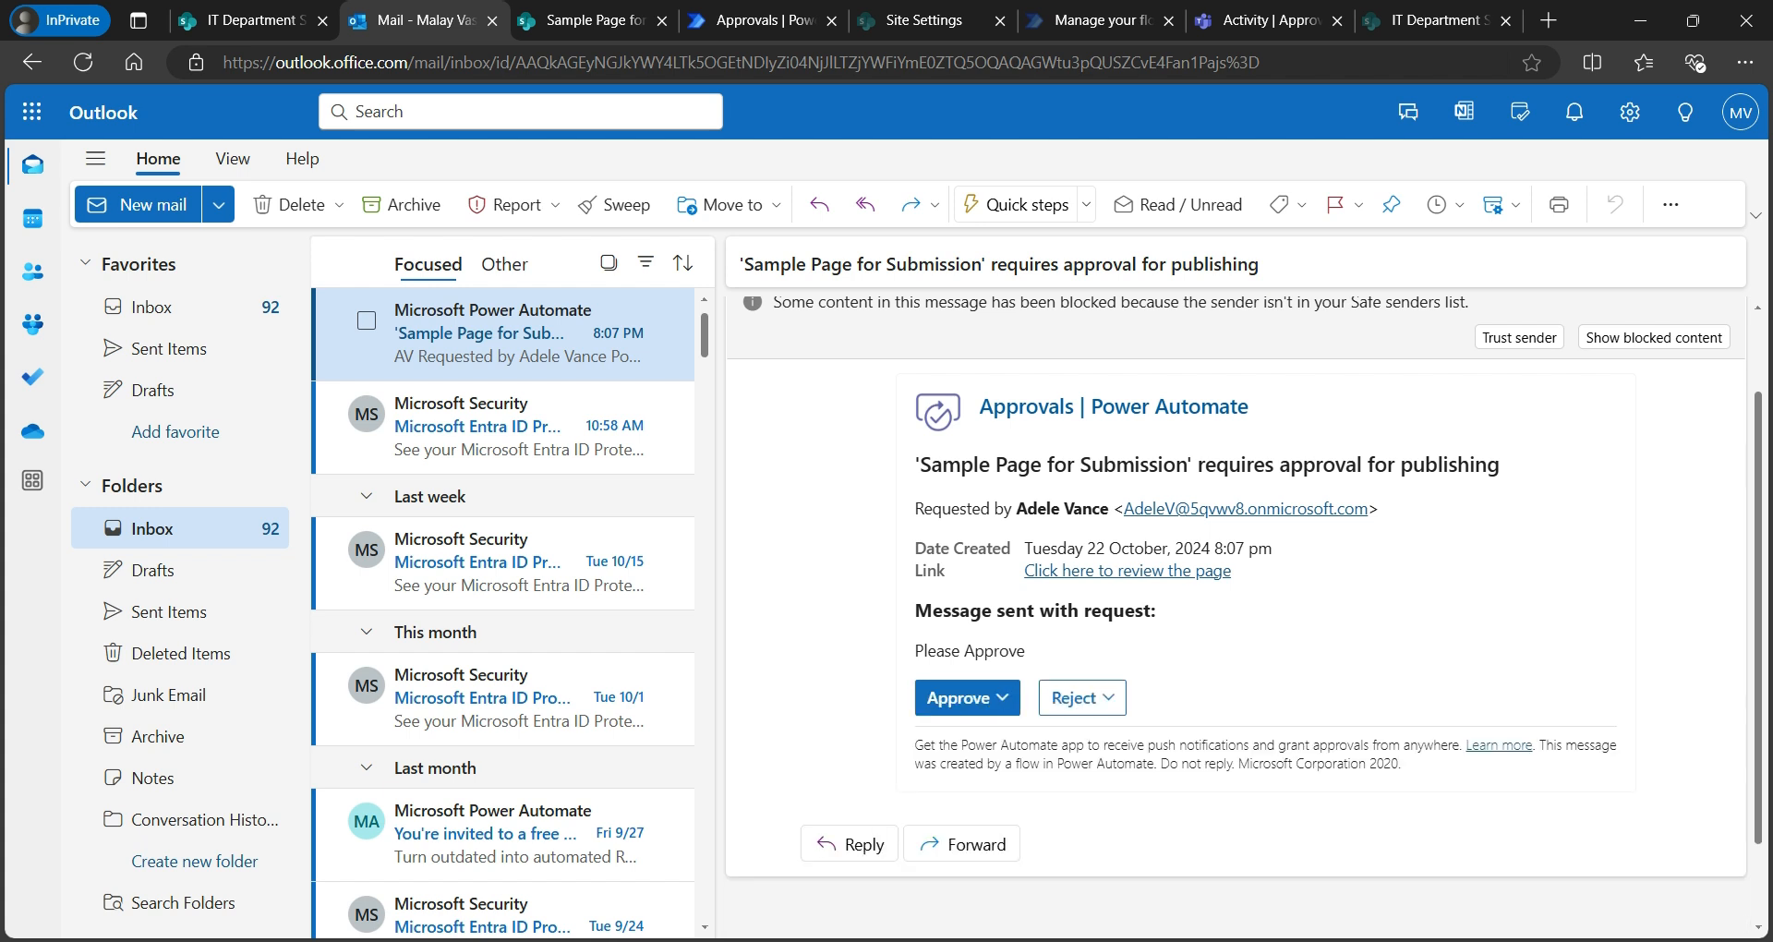
{"action": "left_click", "coordinate": [967, 698]}
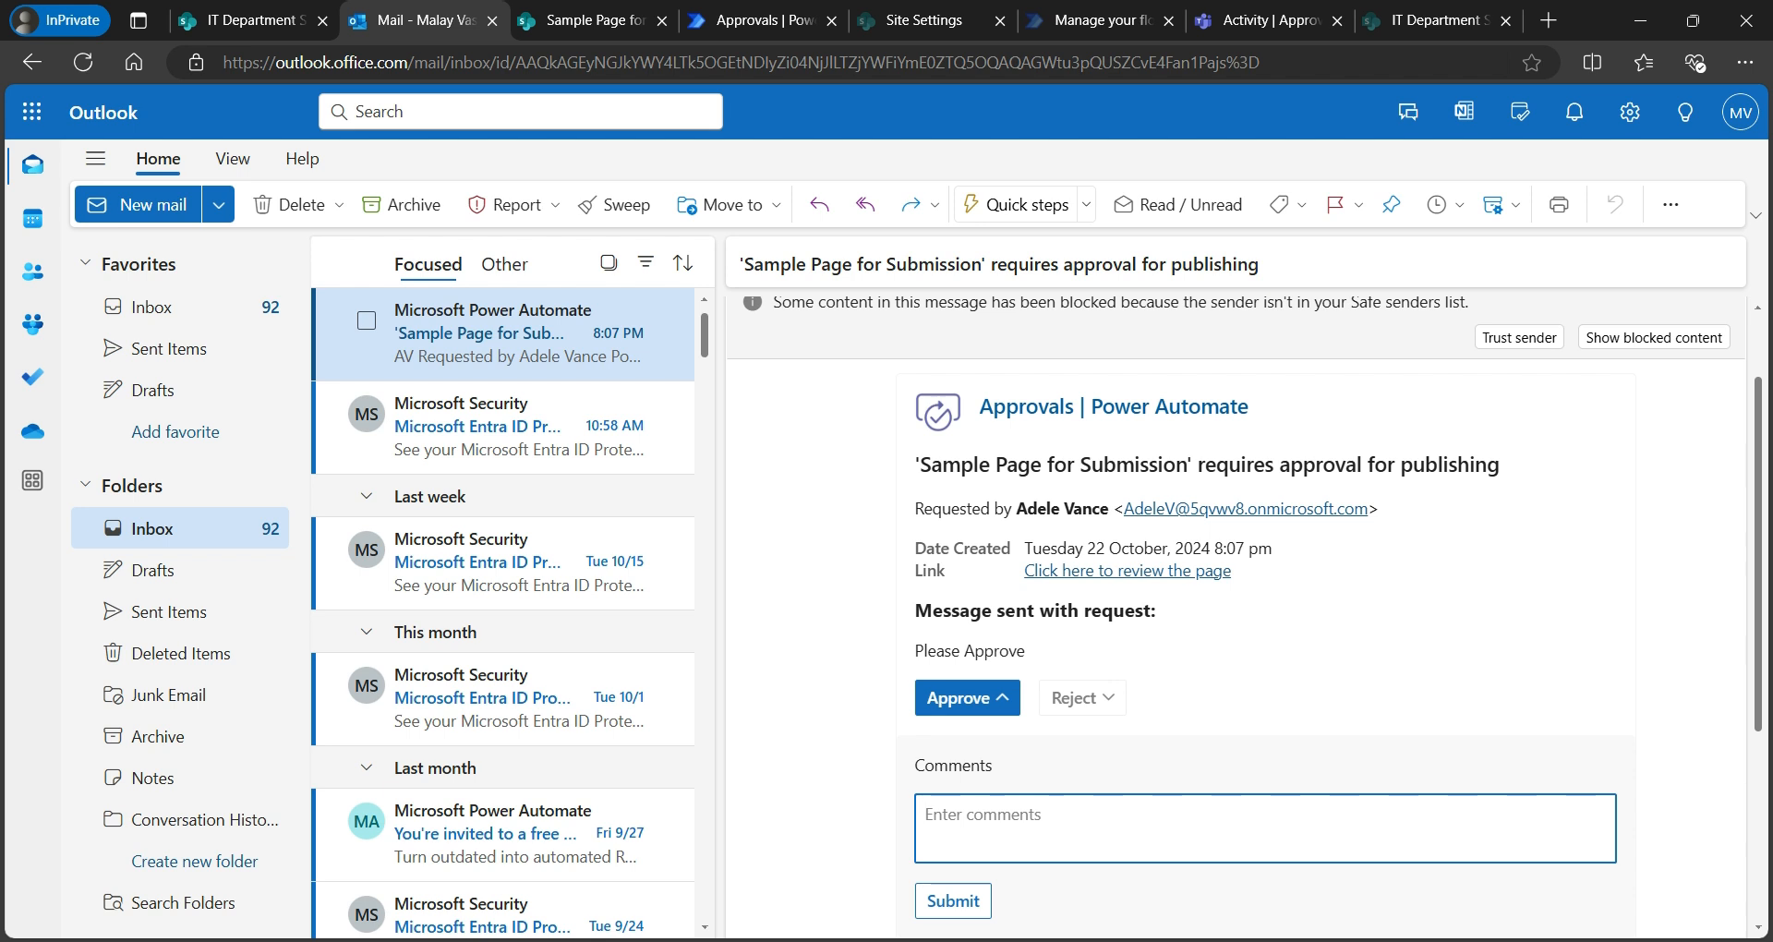
{"action": "type", "text": "Approving the page"}
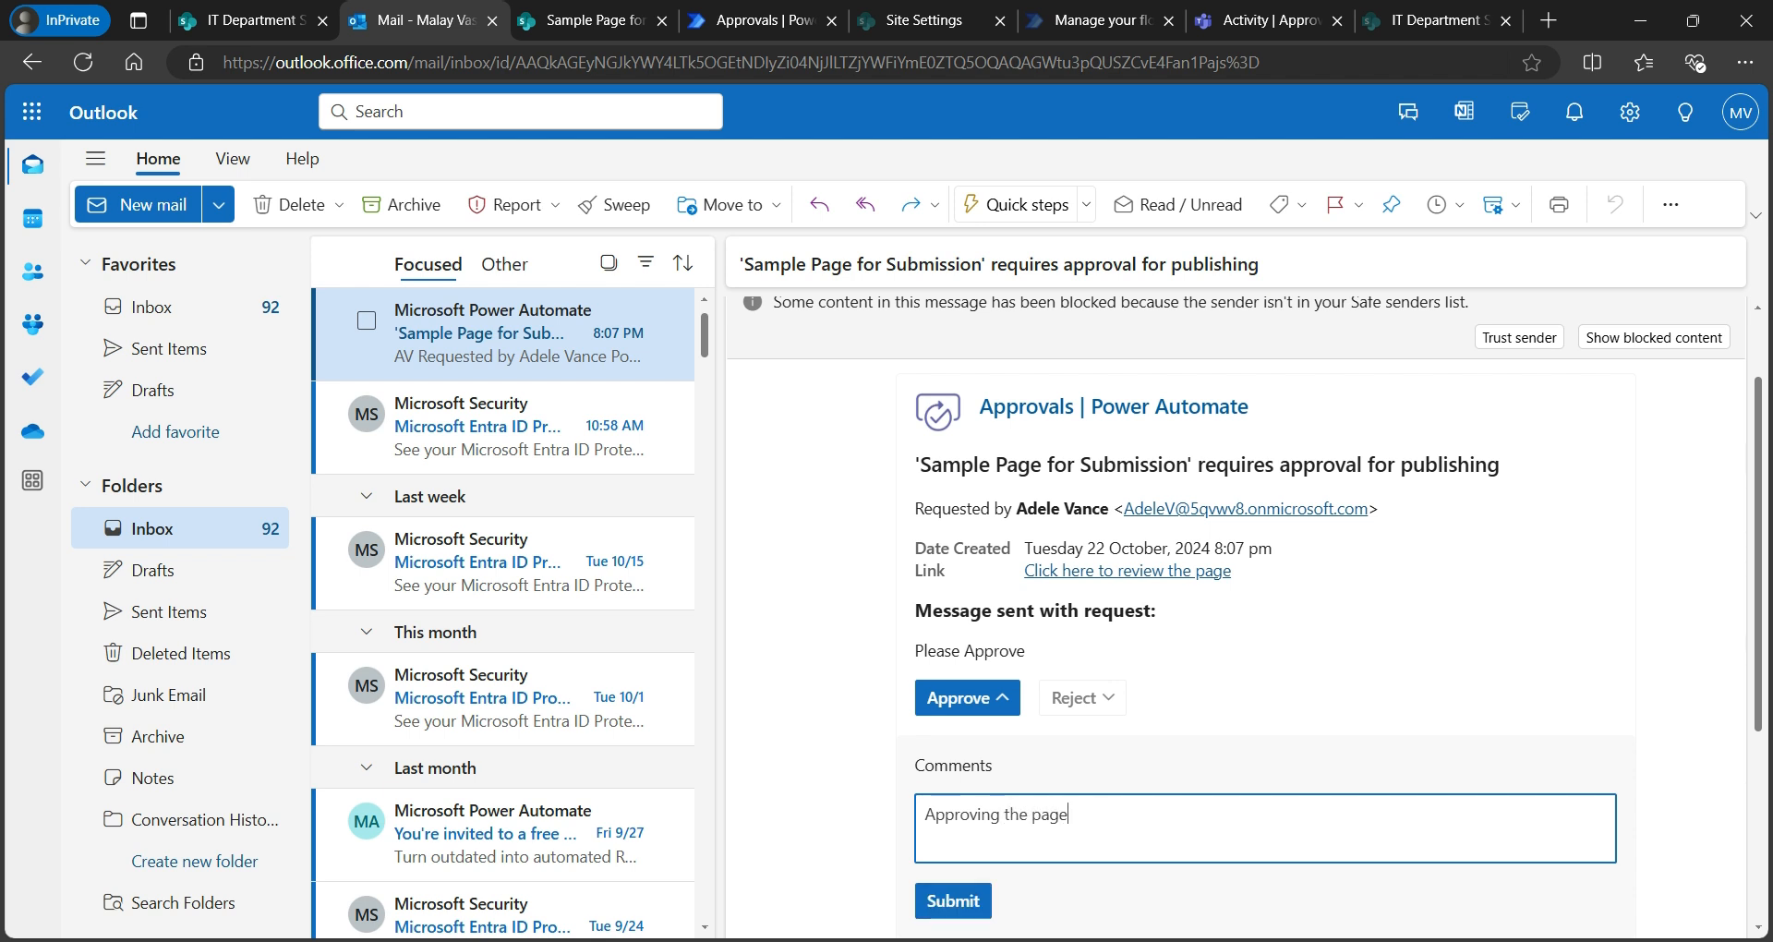
{"action": "left_click", "coordinate": [953, 901]}
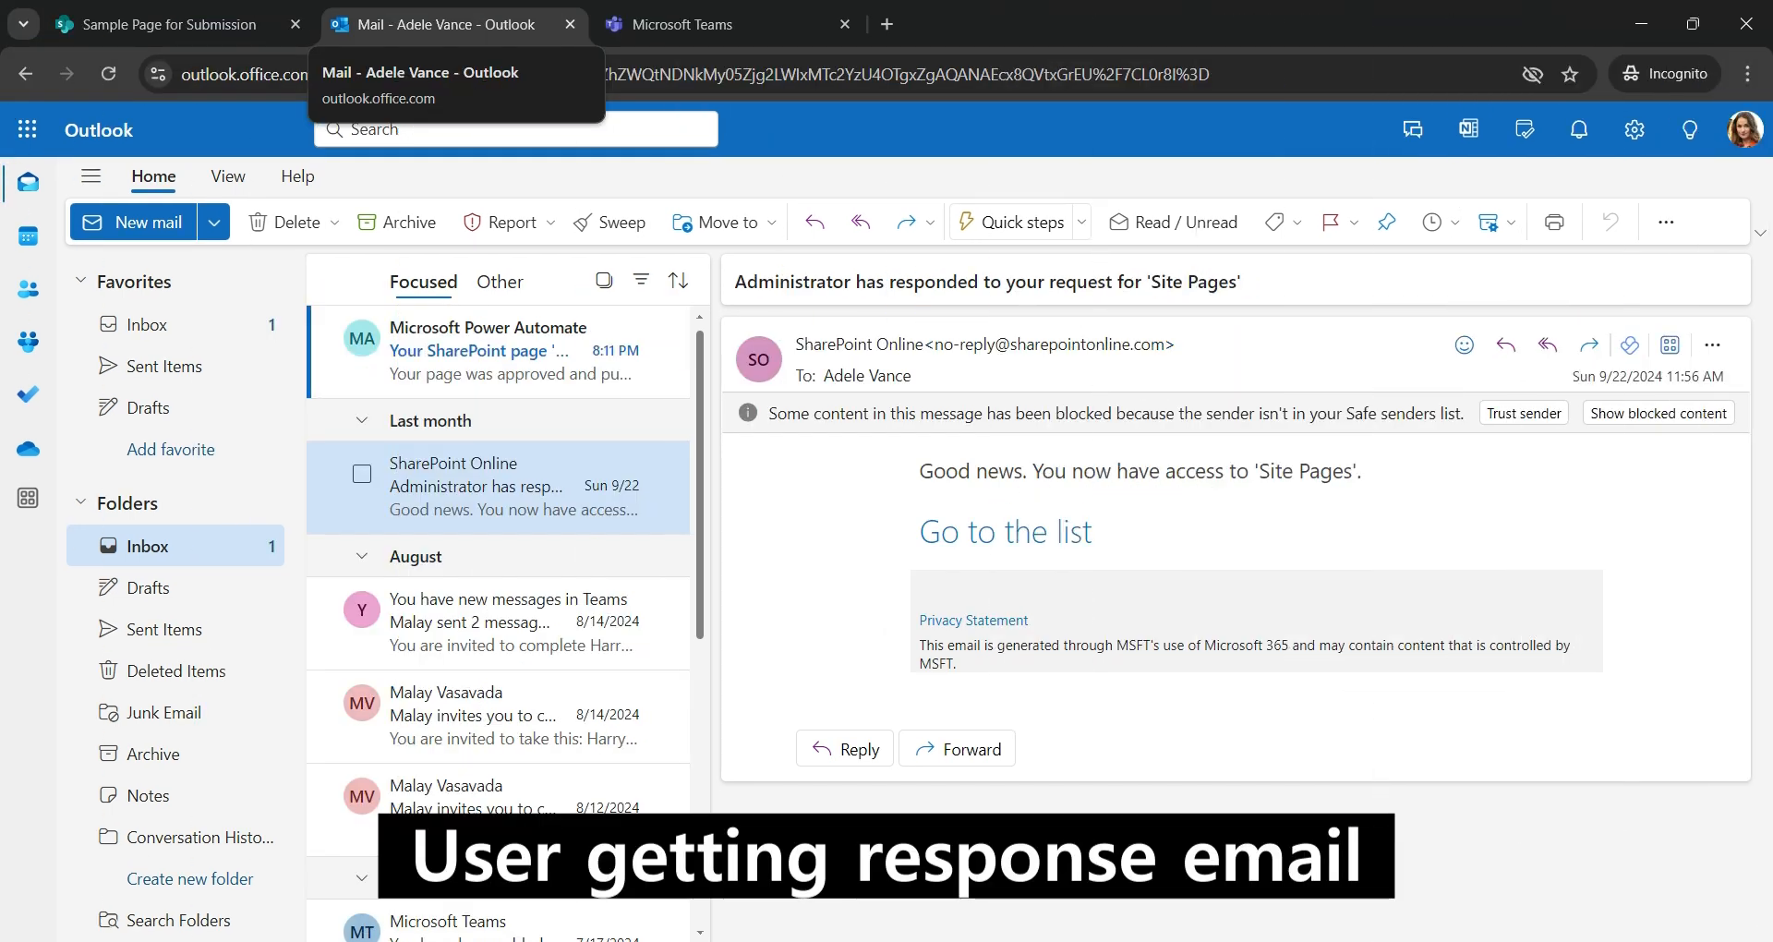
- Read the Power Automate email confirming the page was approved, then check the Teams notification
{"action": "left_click", "coordinate": [517, 351]}
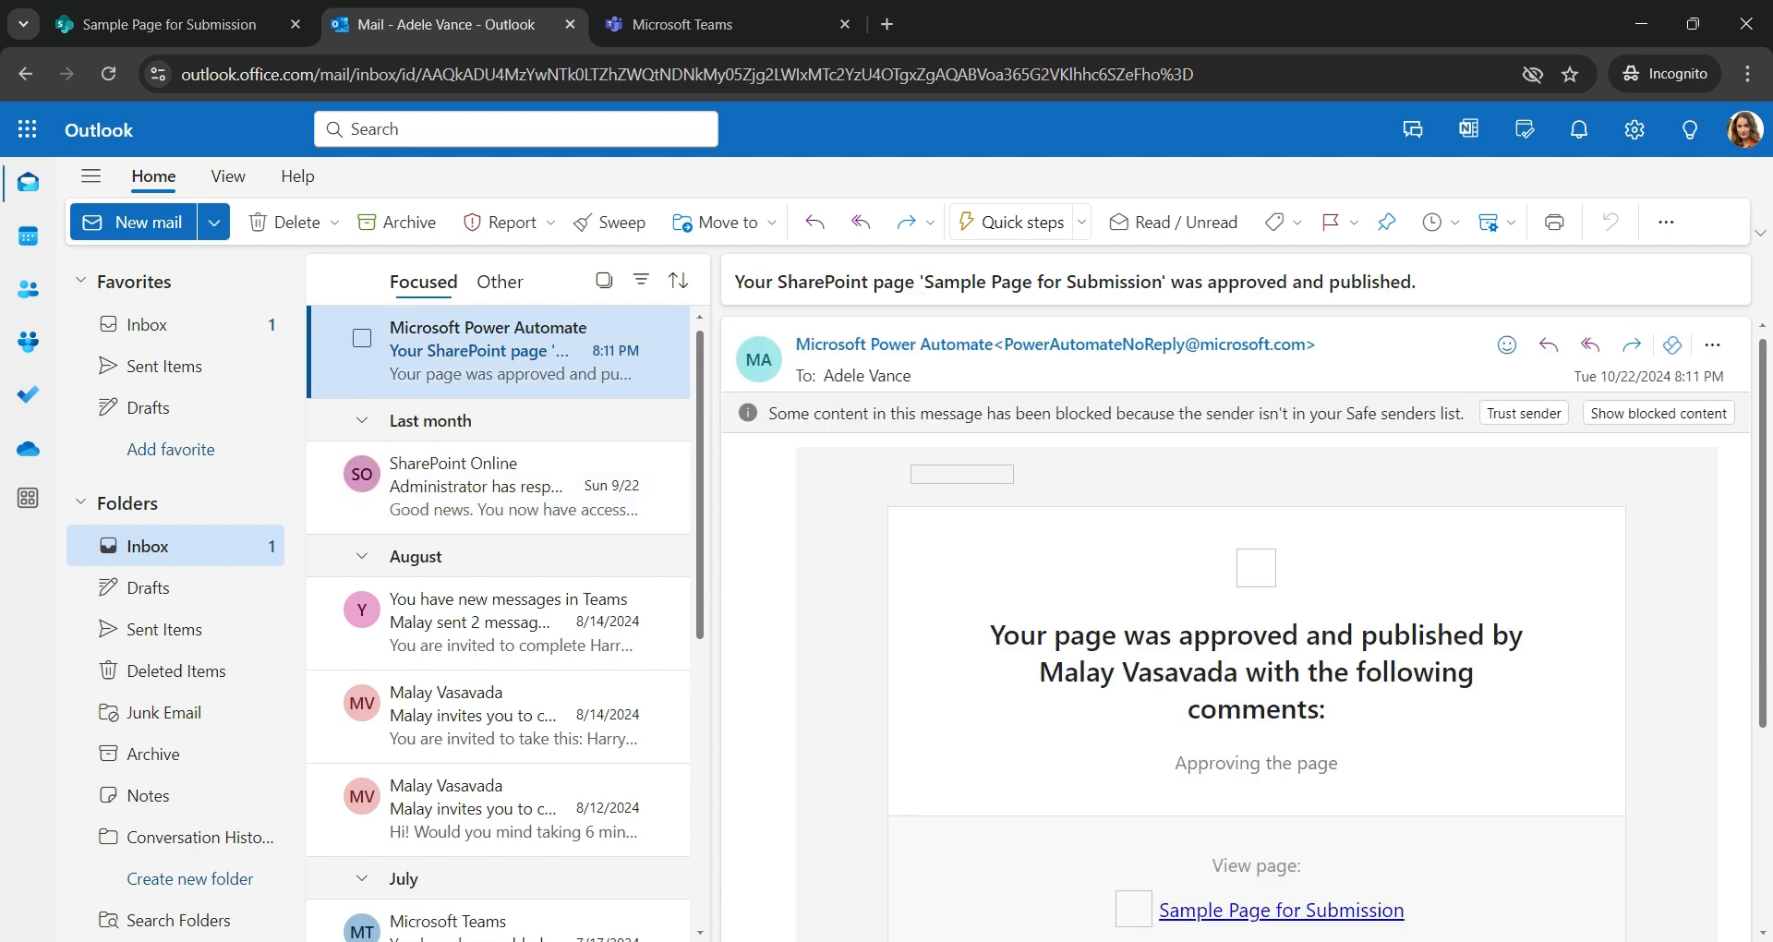
{"action": "left_click", "coordinate": [720, 25]}
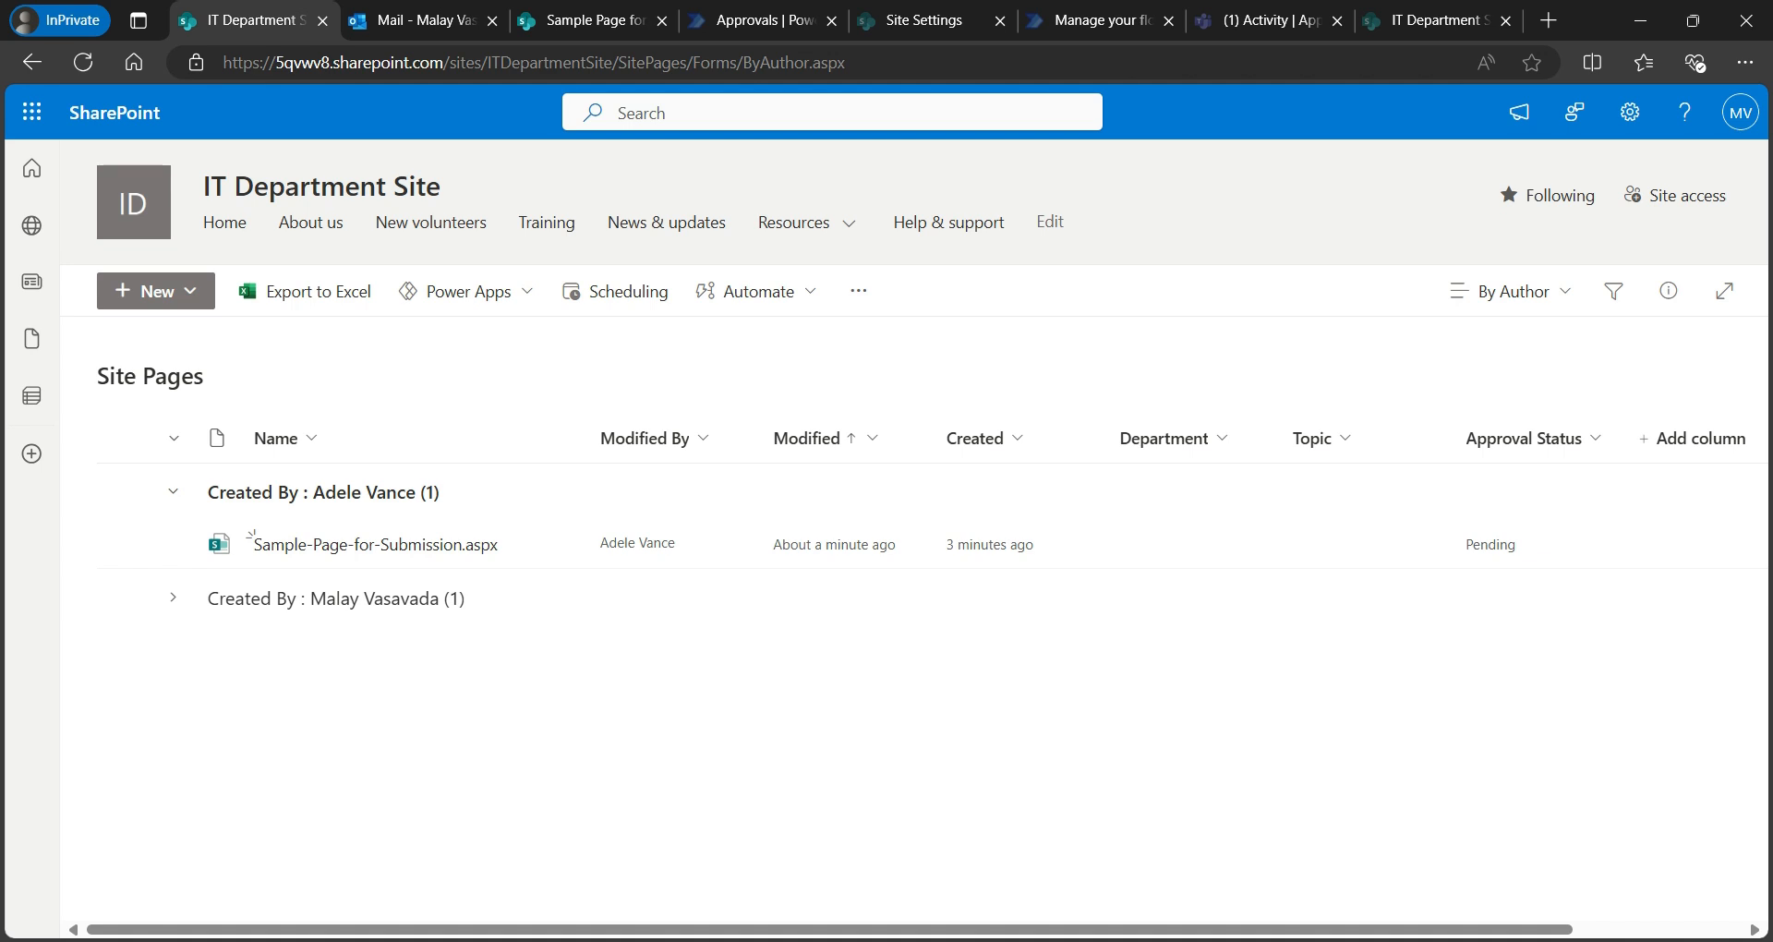
- Refresh Site Pages to show the Approved status, then go to the flow's details tab
{"action": "left_click", "coordinate": [83, 62]}
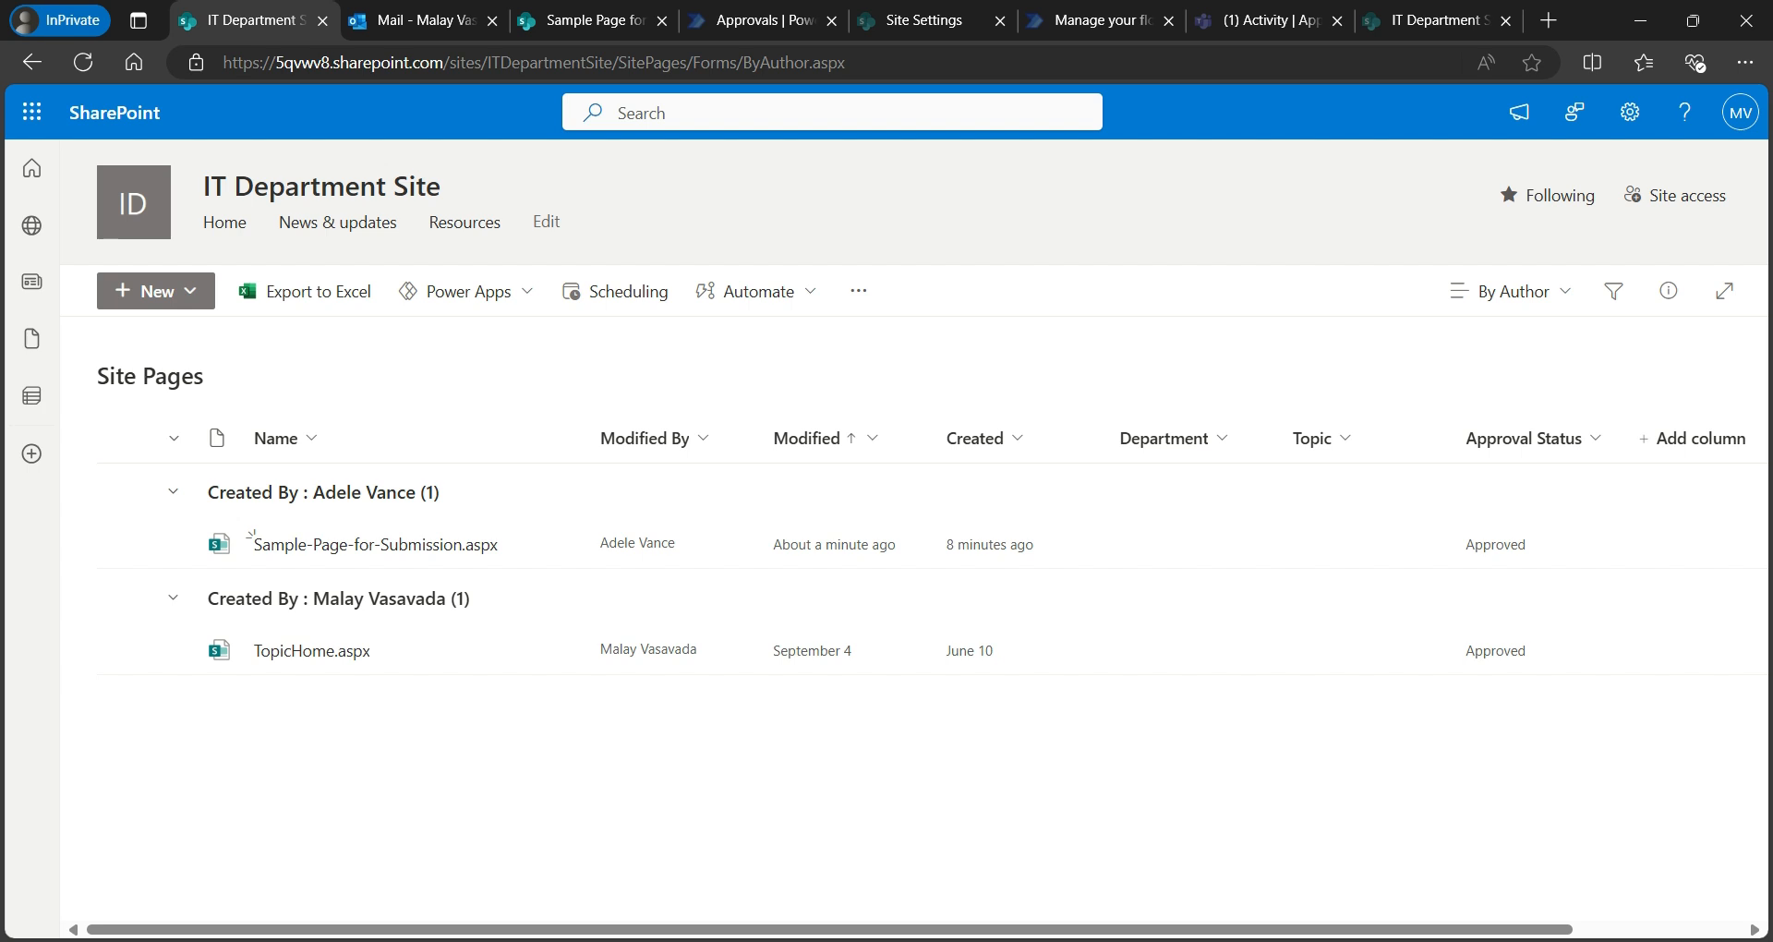
{"action": "left_click", "coordinate": [1094, 21]}
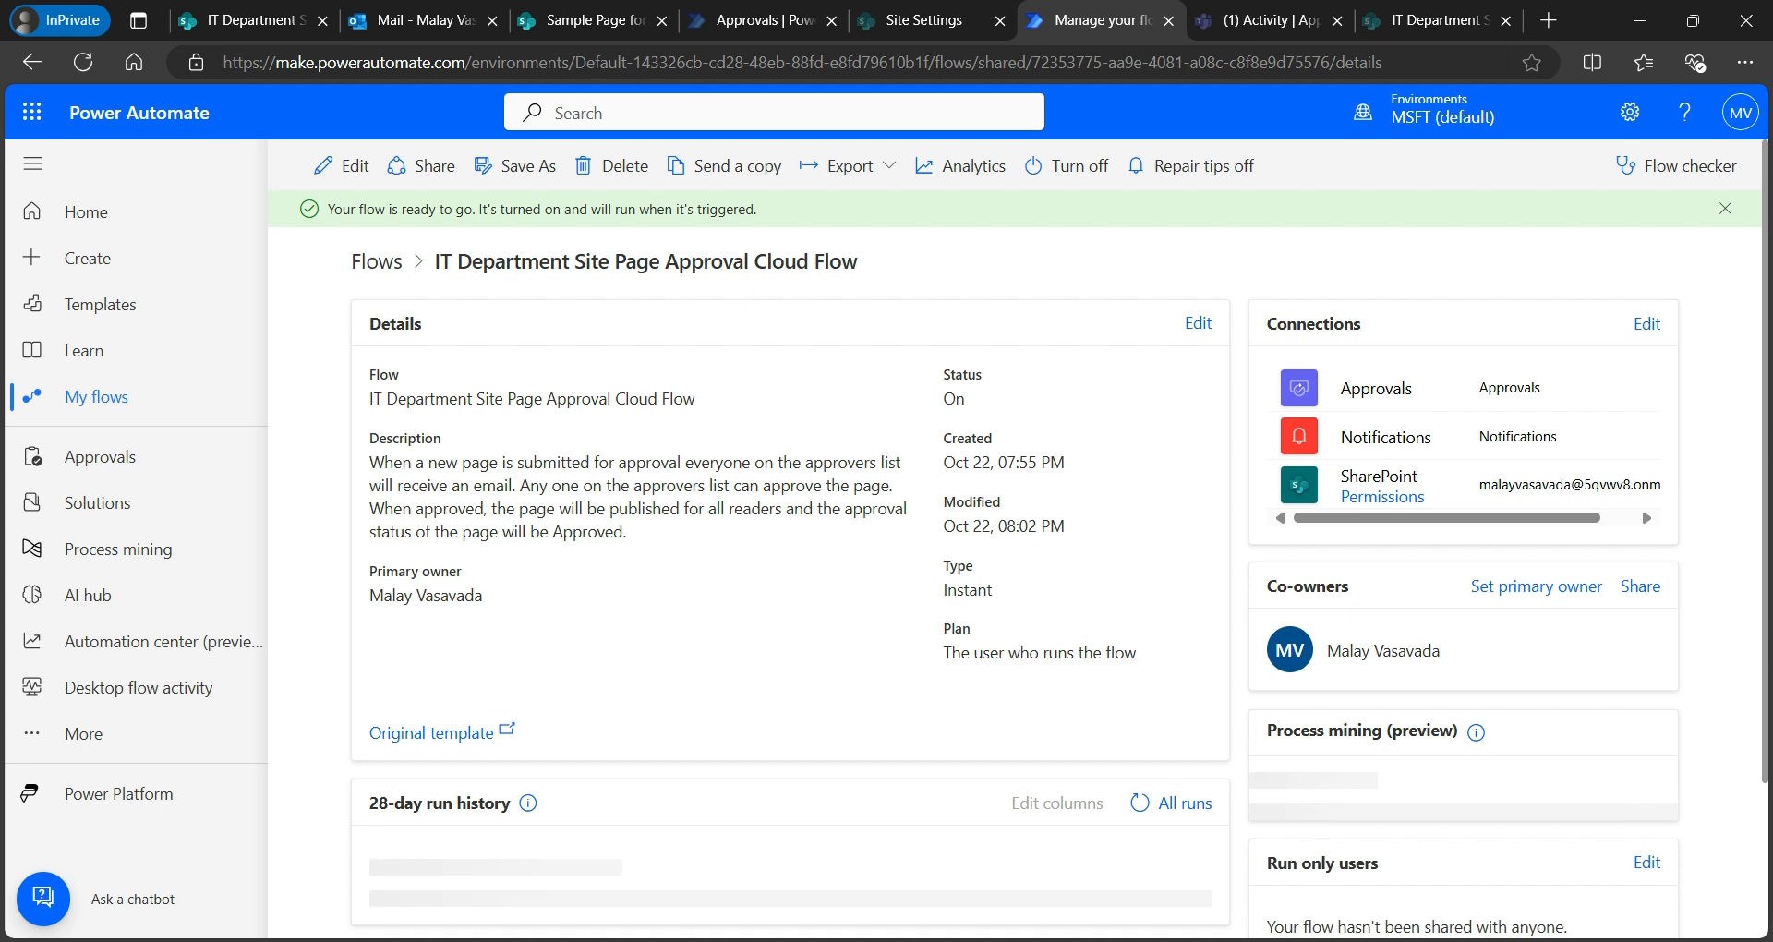
- Open the succeeded Oct 22, 08:06 PM run from the 28-day run history
{"action": "scroll", "coordinate": [1016, 553], "scroll_direction": "down", "scroll_amount": 2}
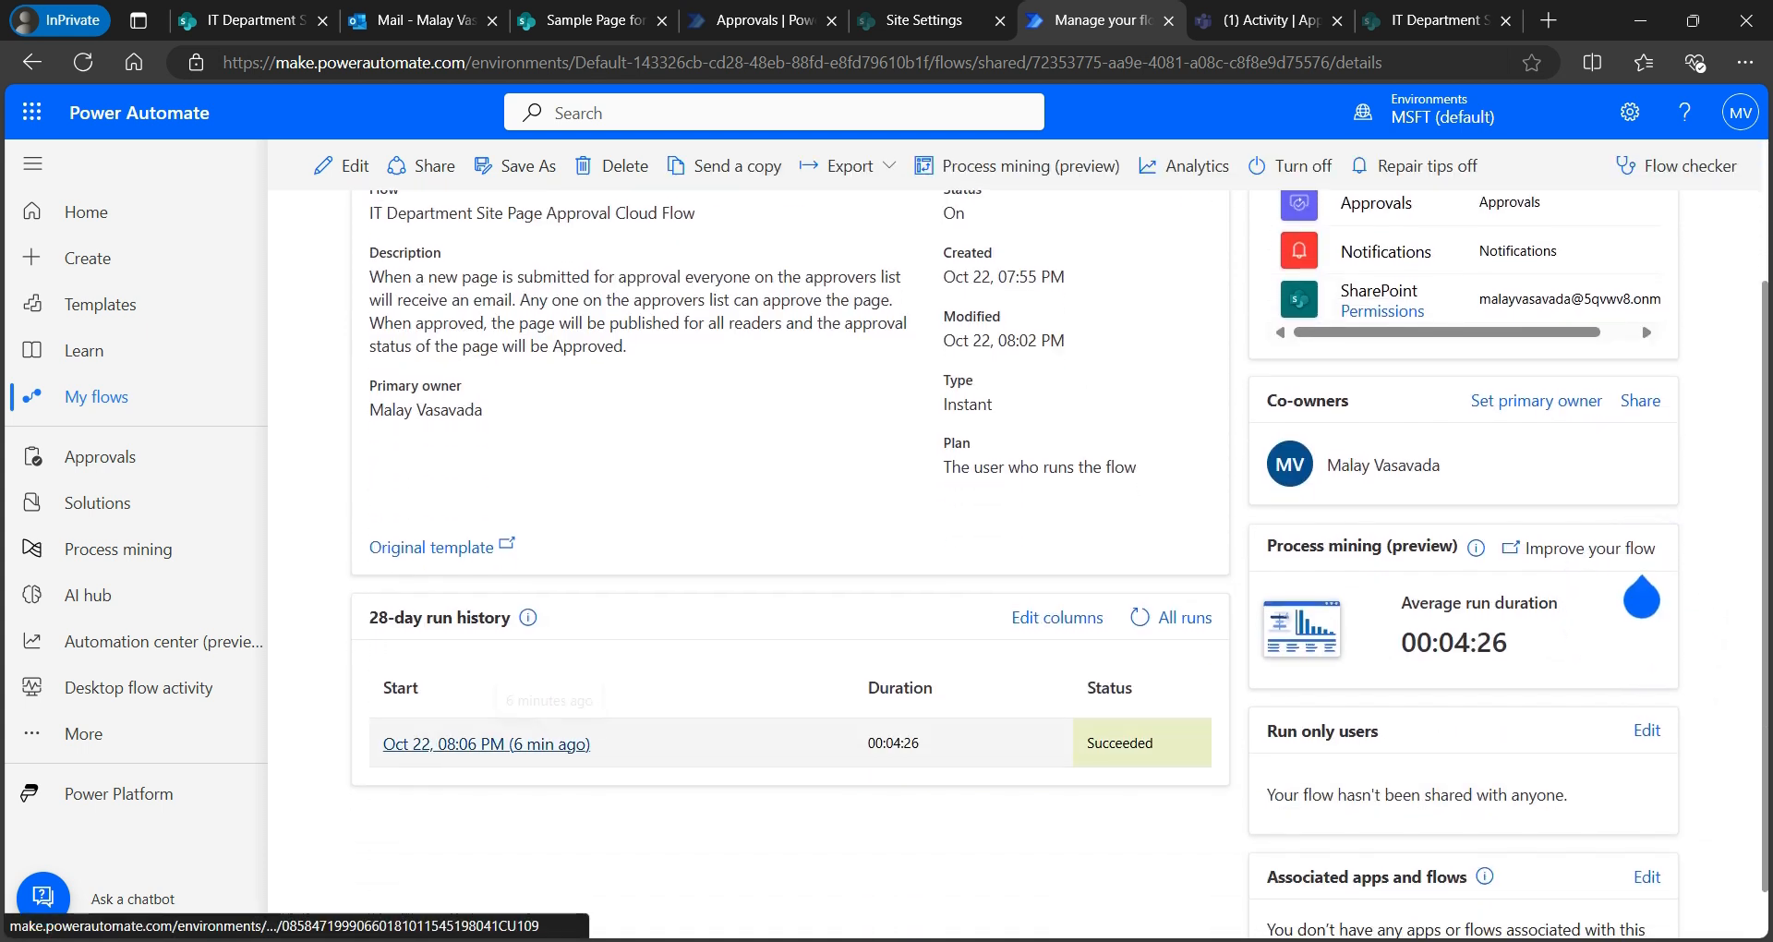
{"action": "left_click", "coordinate": [549, 743]}
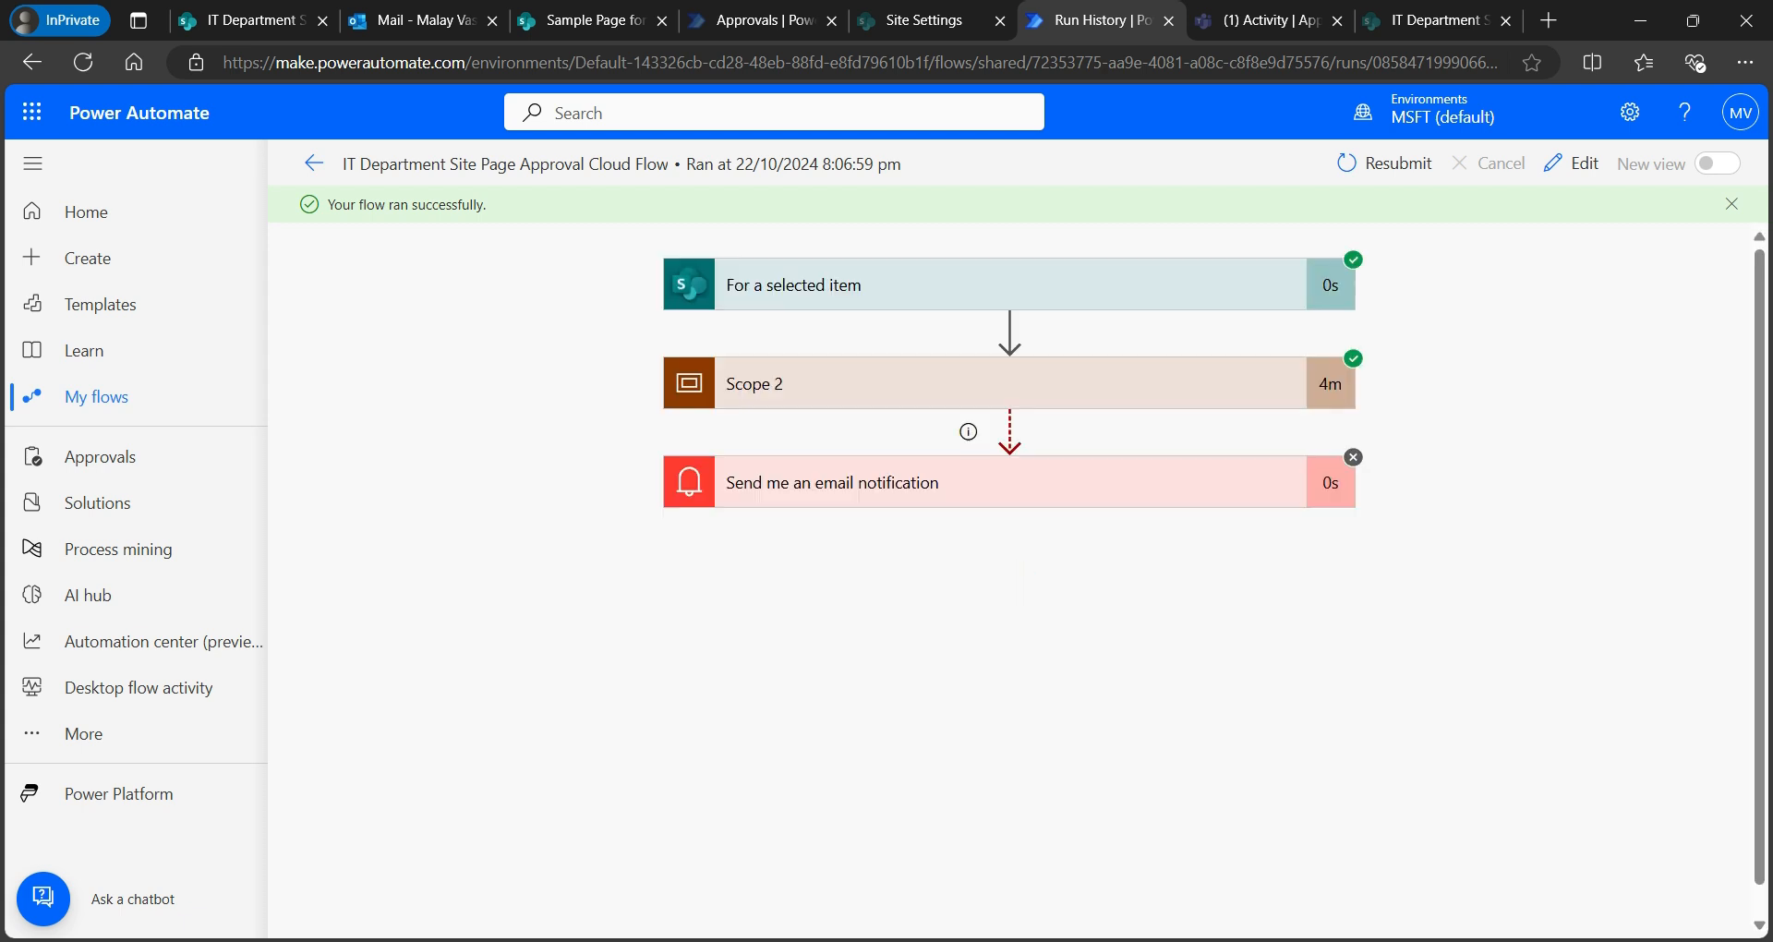
- Expand Scope 2, the Condition and 'Set content approval status - Approved' cards, then go back to the flow's details
{"action": "left_click", "coordinate": [886, 383]}
{"action": "scroll", "coordinate": [1009, 573], "scroll_direction": "down", "scroll_amount": 3}
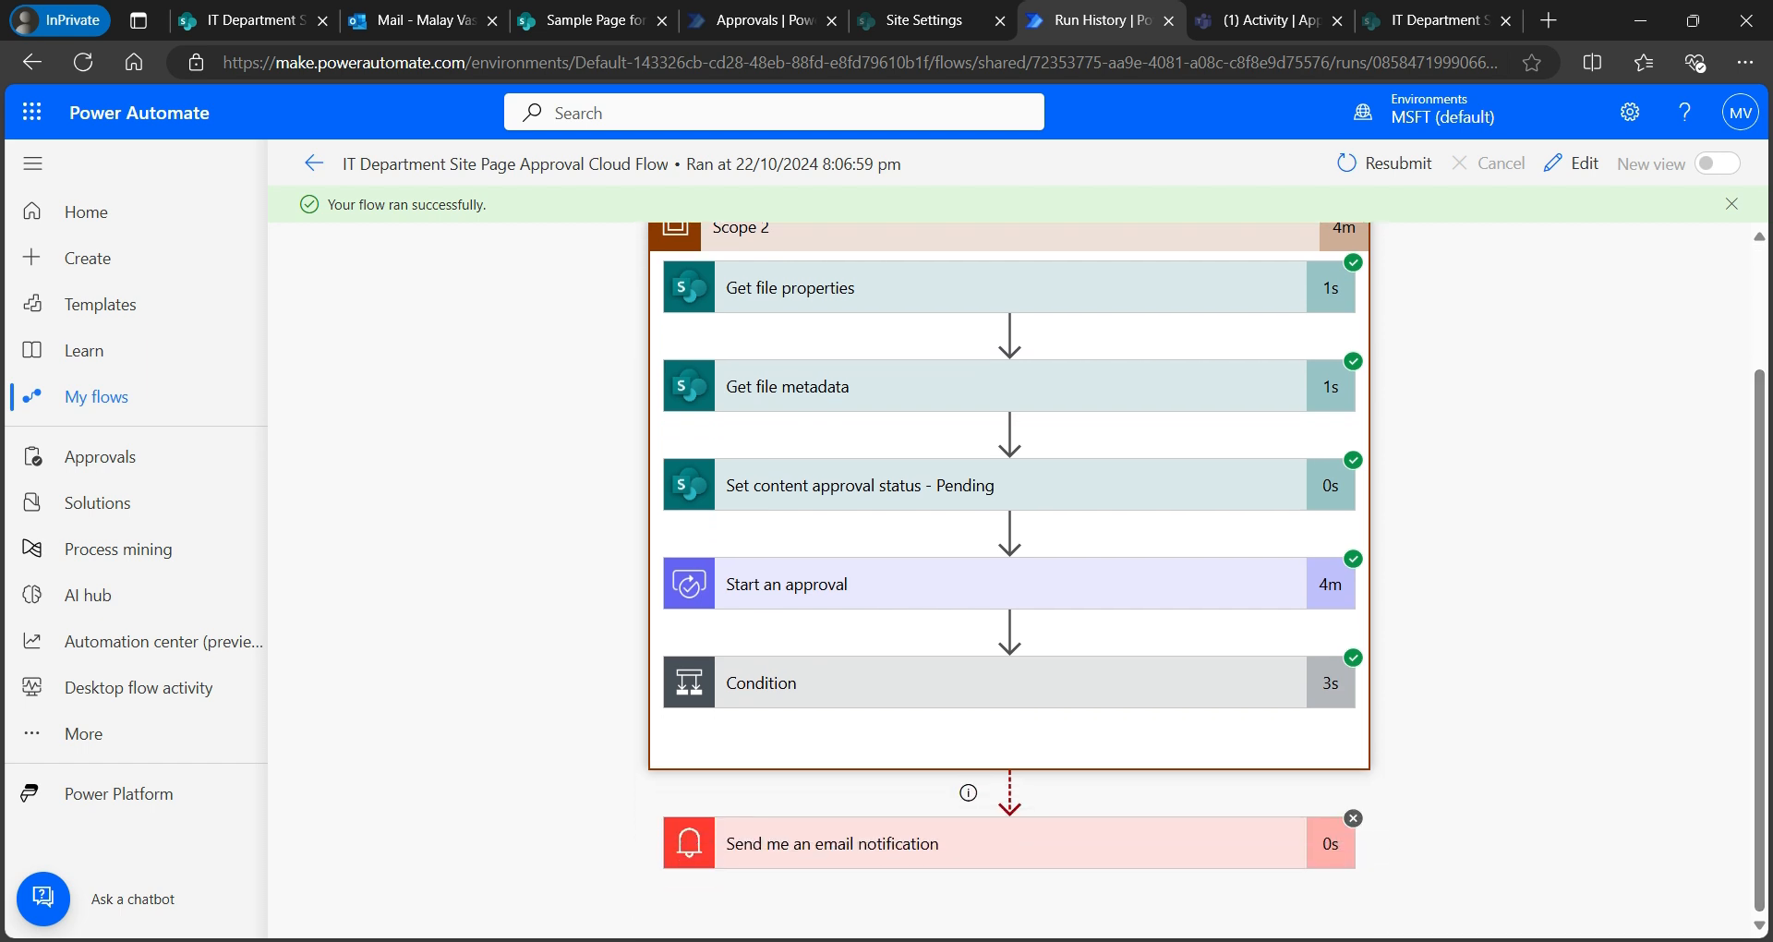
{"action": "left_click", "coordinate": [887, 683]}
{"action": "scroll", "coordinate": [1020, 572], "scroll_direction": "down", "scroll_amount": 4}
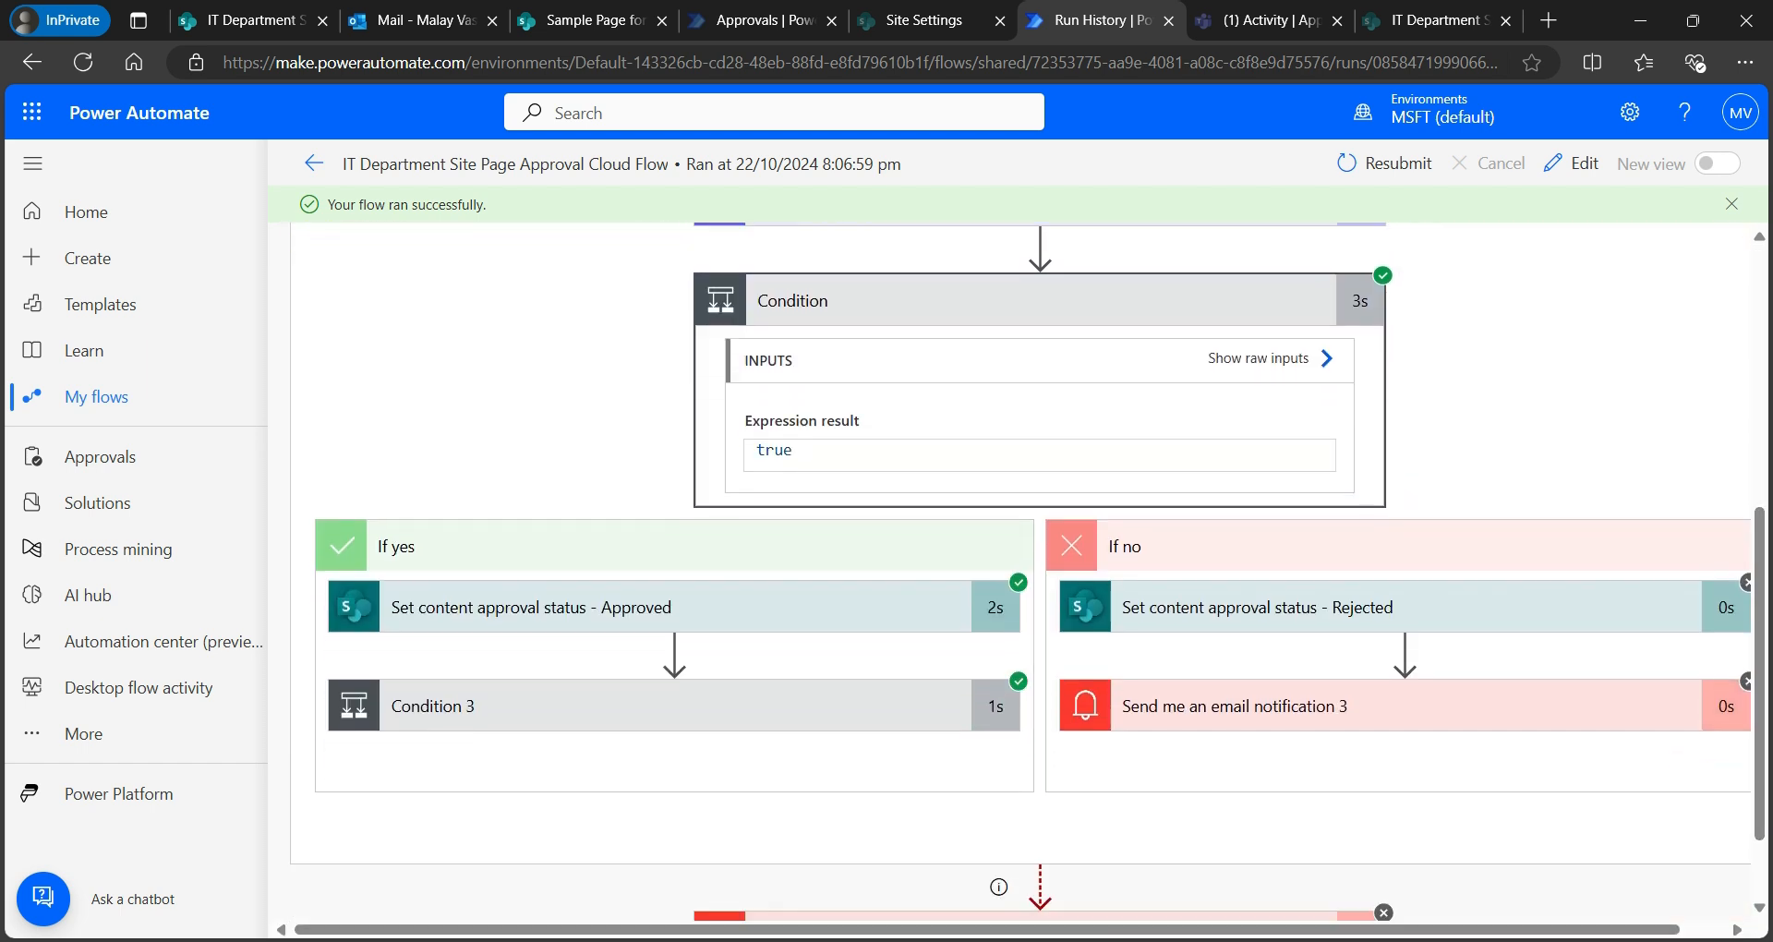
{"action": "left_click", "coordinate": [674, 607]}
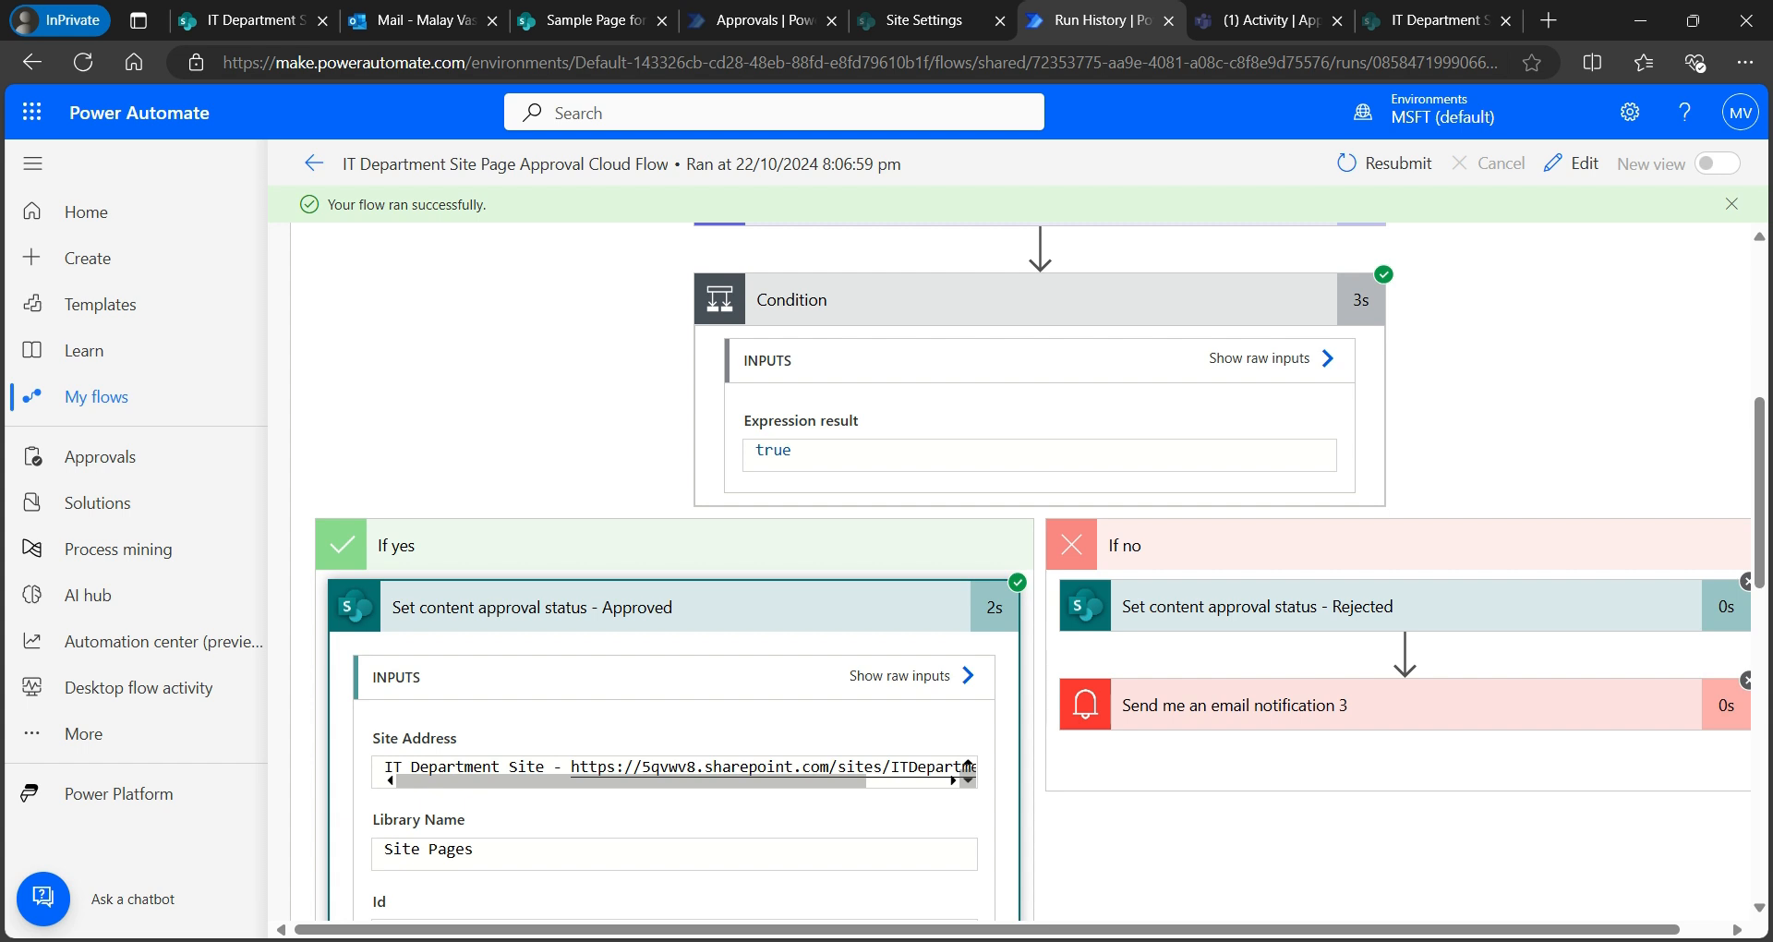
{"action": "scroll", "coordinate": [1031, 573], "scroll_direction": "down", "scroll_amount": 7}
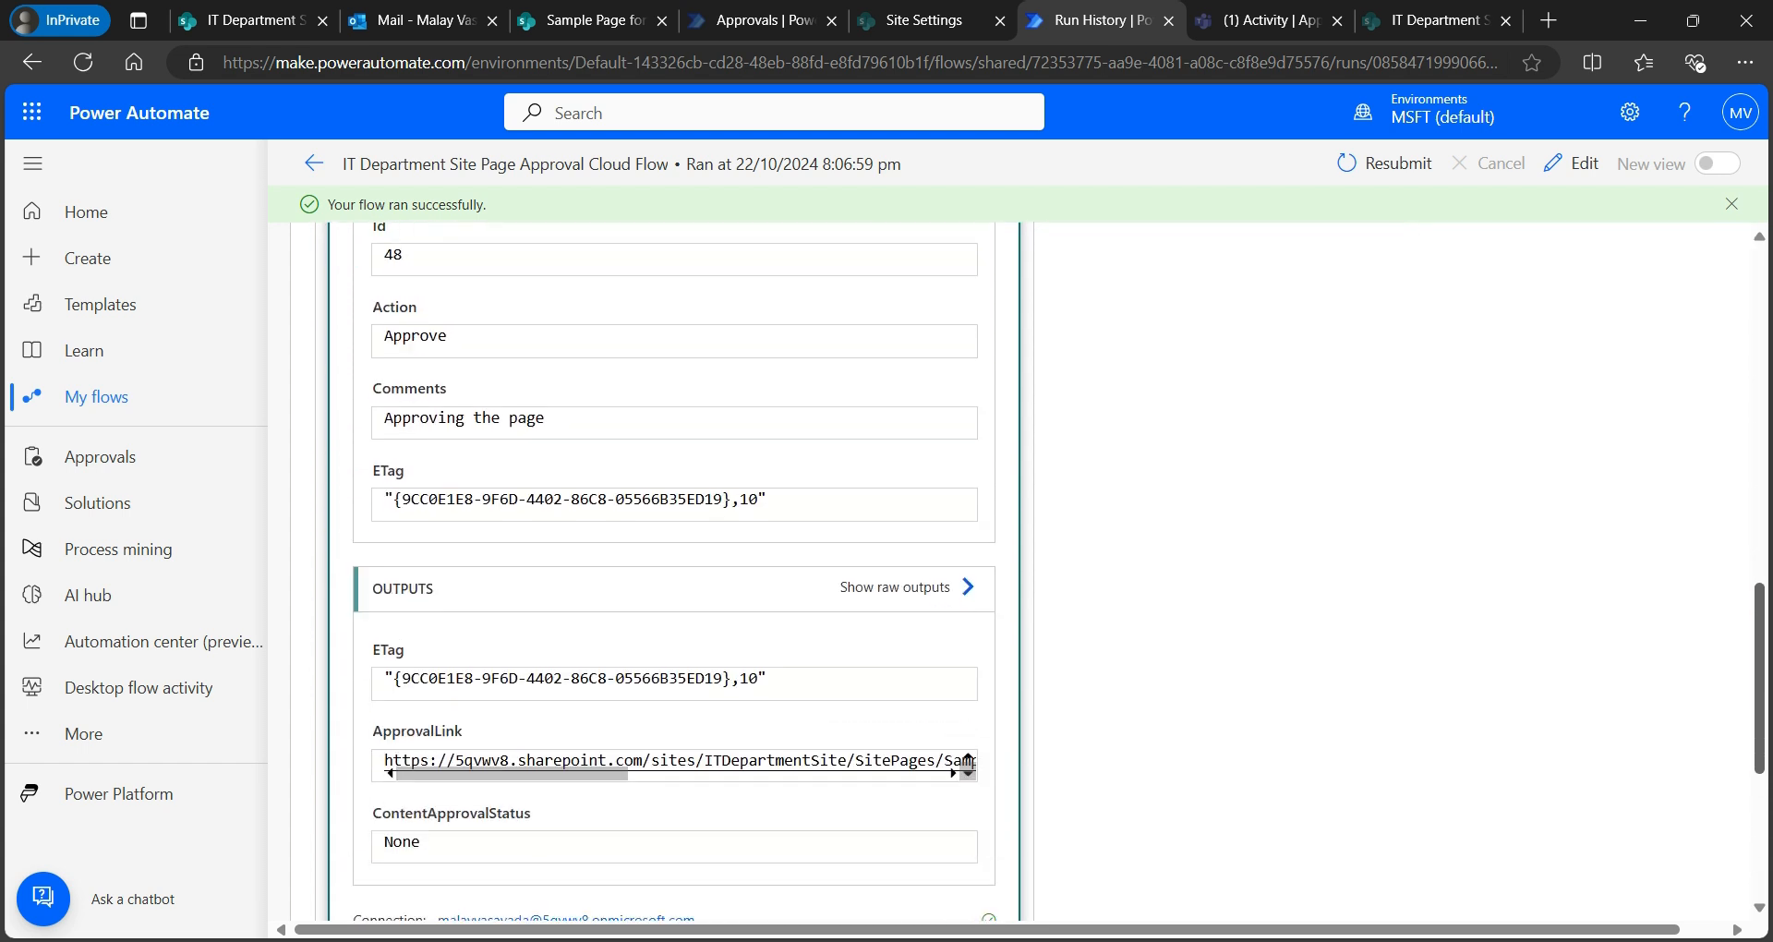
{"action": "scroll", "coordinate": [967, 764], "scroll_direction": "down", "scroll_amount": 3}
{"action": "scroll", "coordinate": [967, 764], "scroll_direction": "up", "scroll_amount": 15}
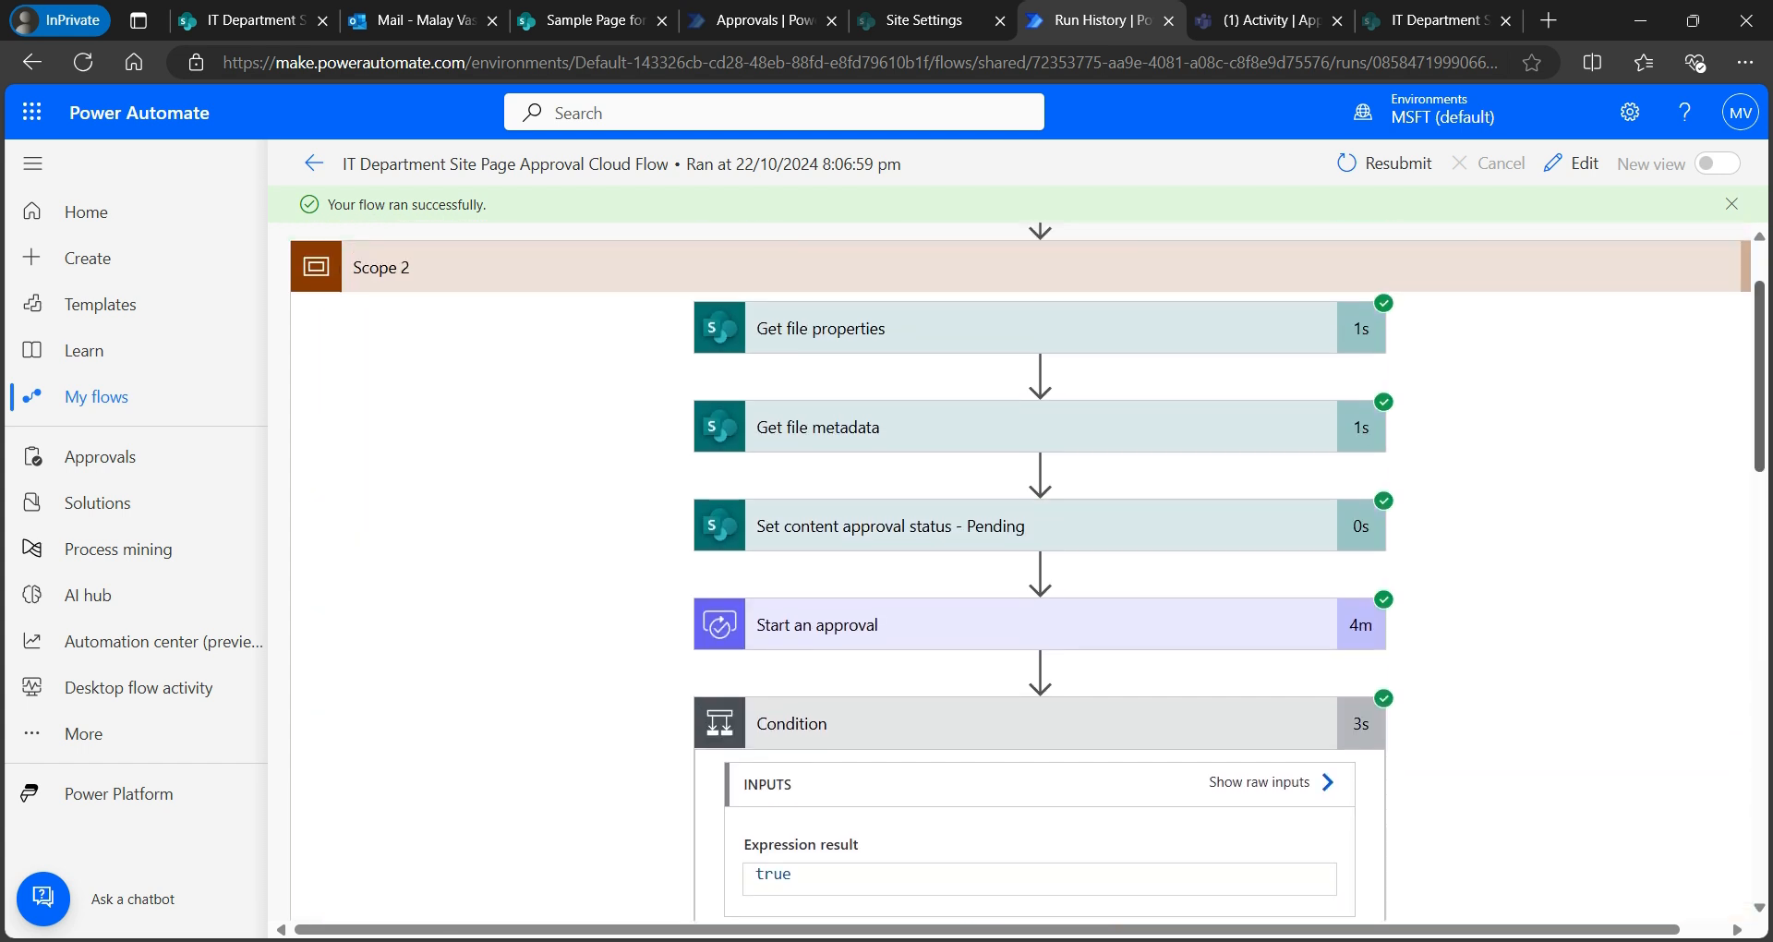
{"action": "scroll", "coordinate": [1019, 572], "scroll_direction": "up", "scroll_amount": 1}
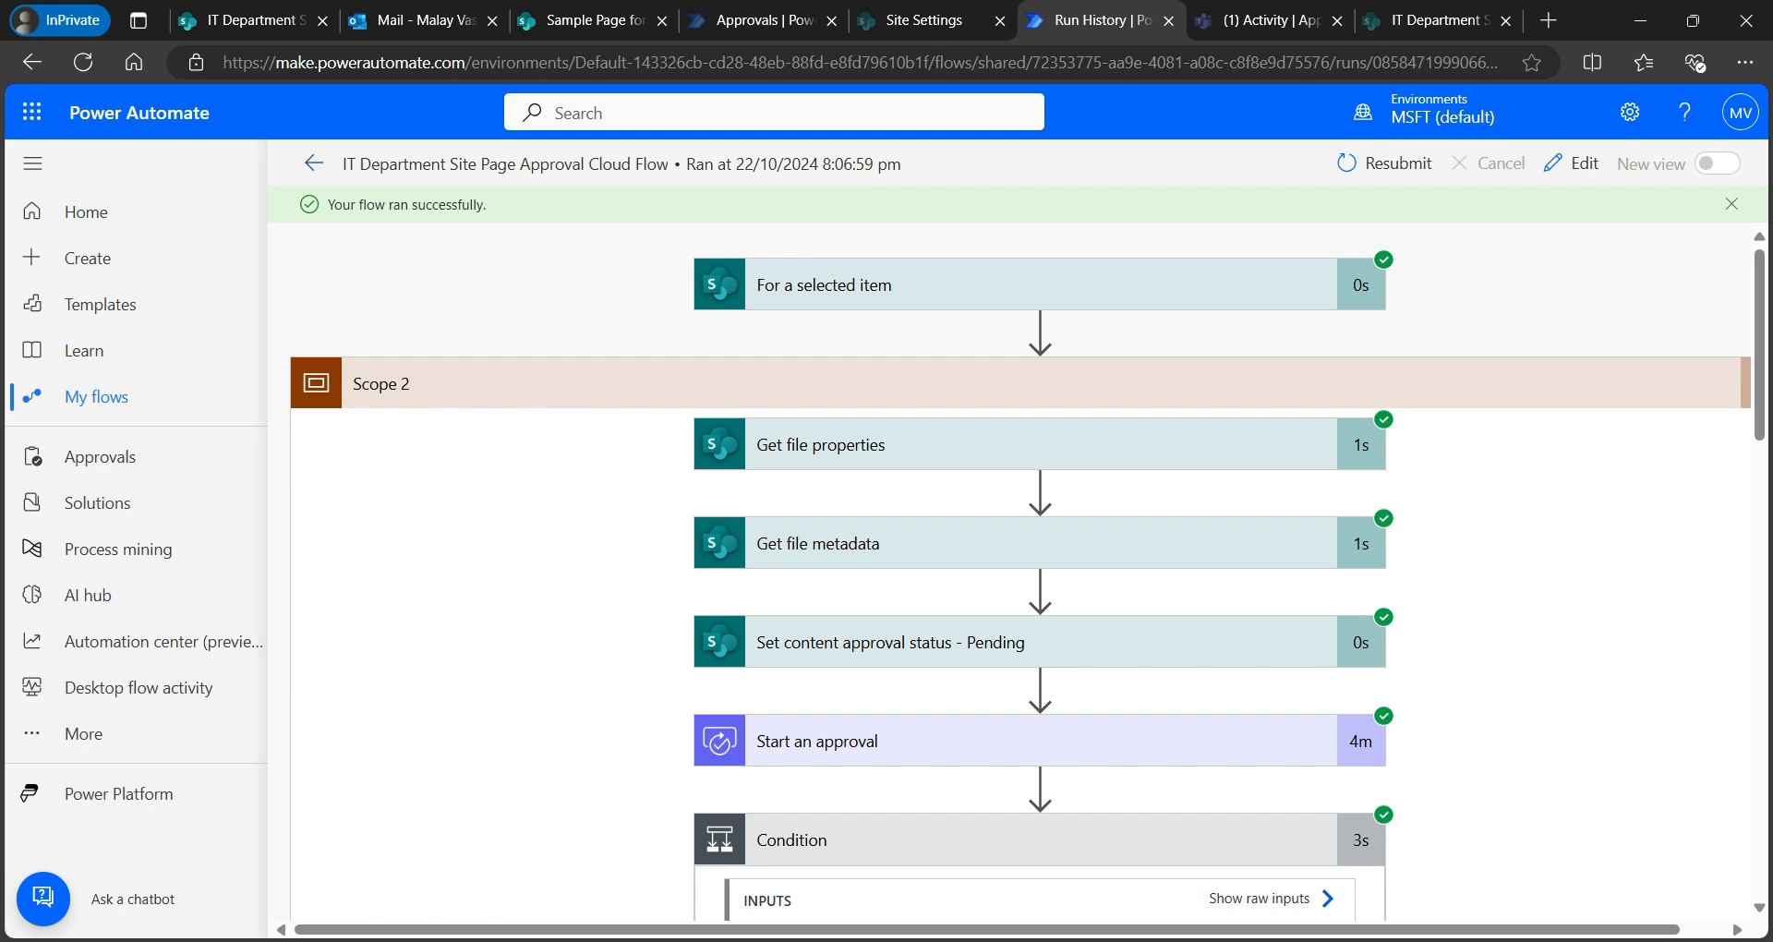
{"action": "left_click", "coordinate": [314, 162]}
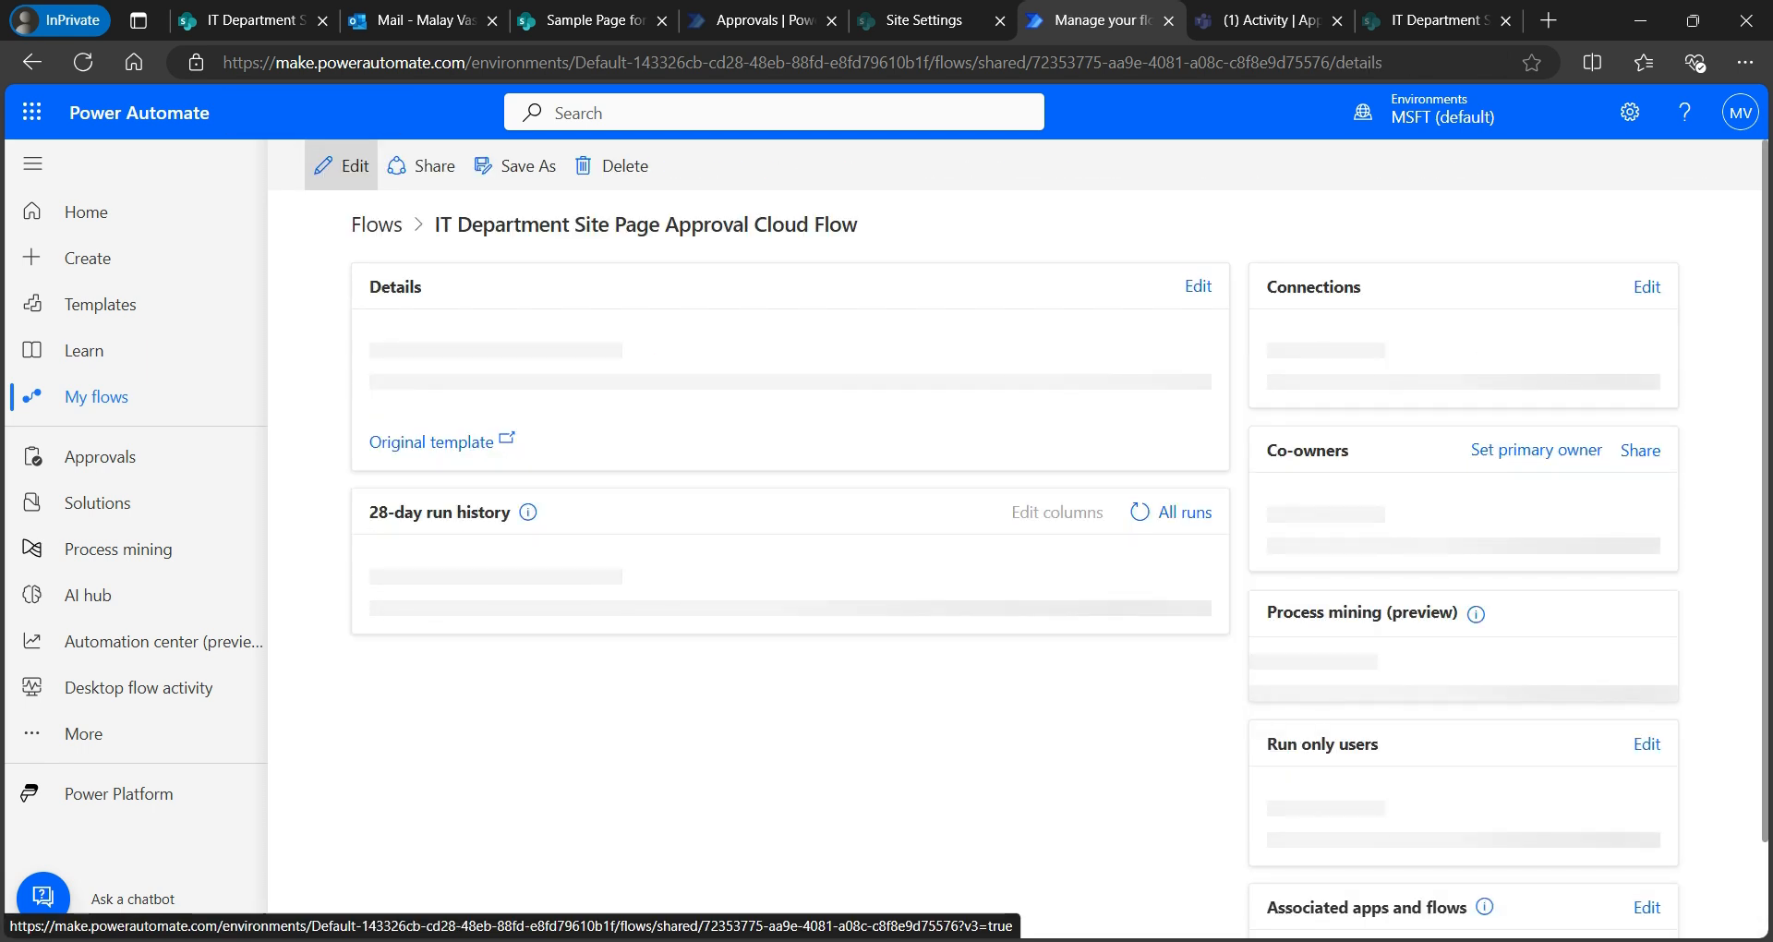